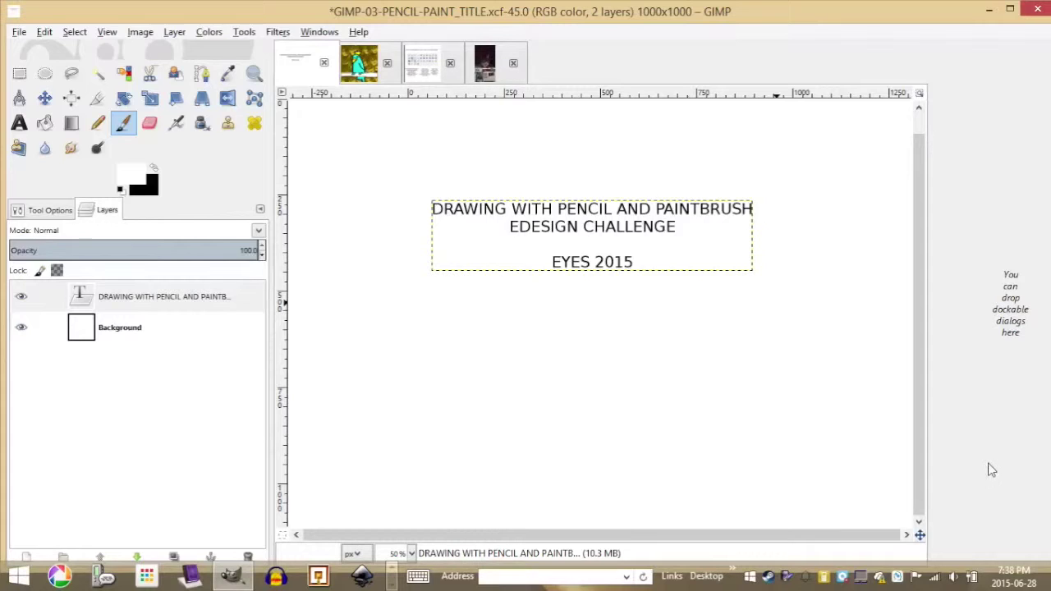
Look through the open images: the Birdking drawing, the cat photo and the list of tools for the challenge.
{"action": "left_click", "coordinate": [369, 65]}
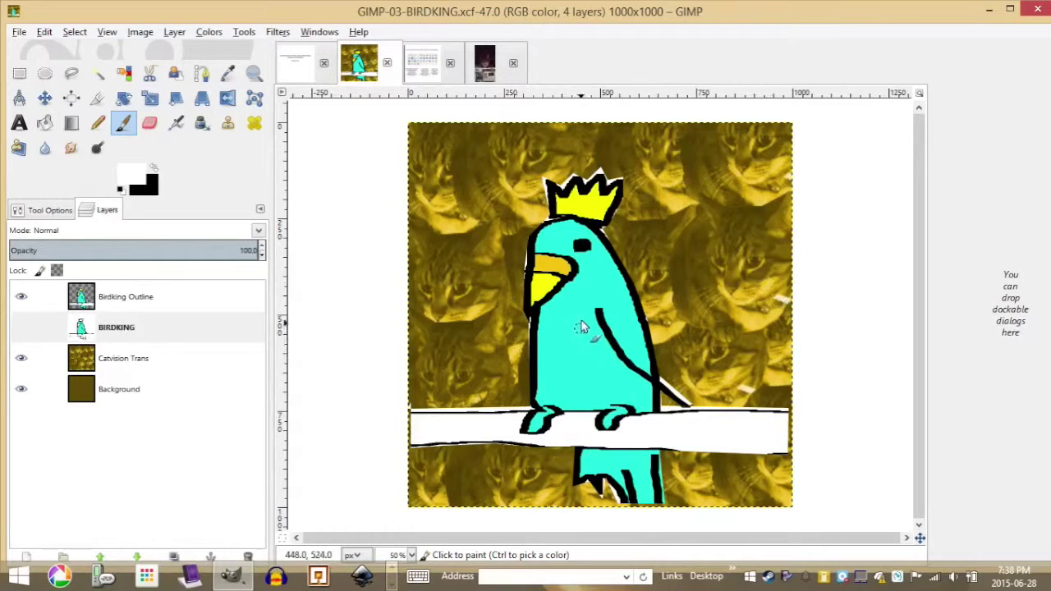
{"action": "left_click", "coordinate": [485, 65]}
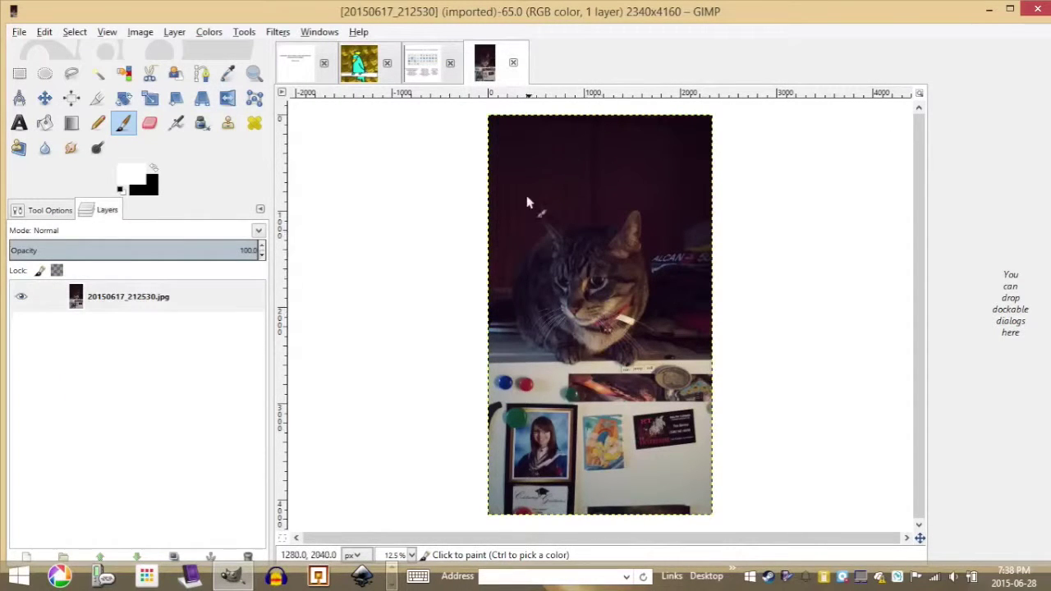
{"action": "left_click", "coordinate": [421, 63]}
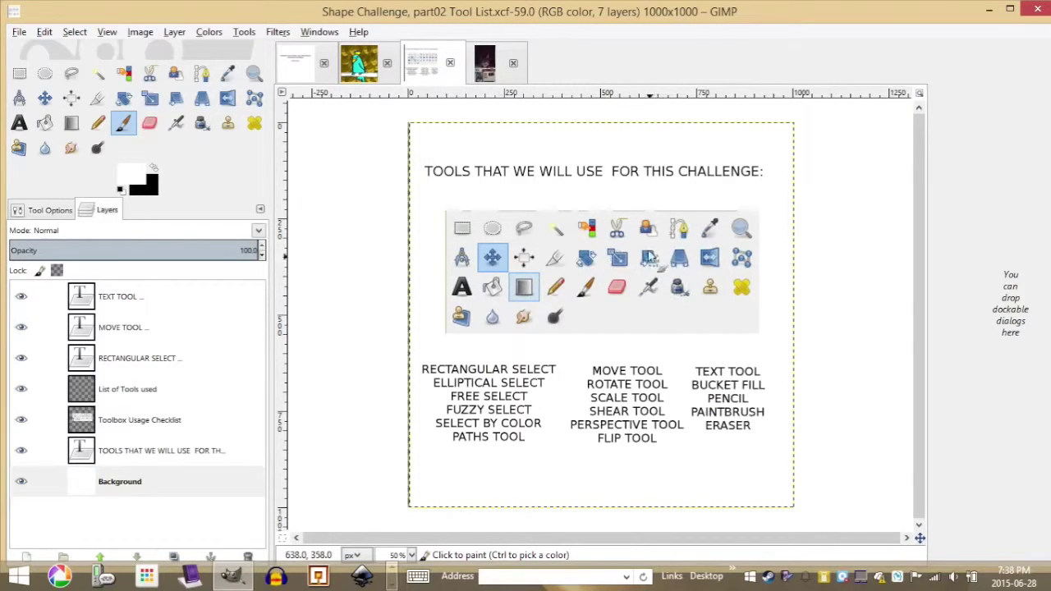
{"action": "left_click", "coordinate": [490, 66]}
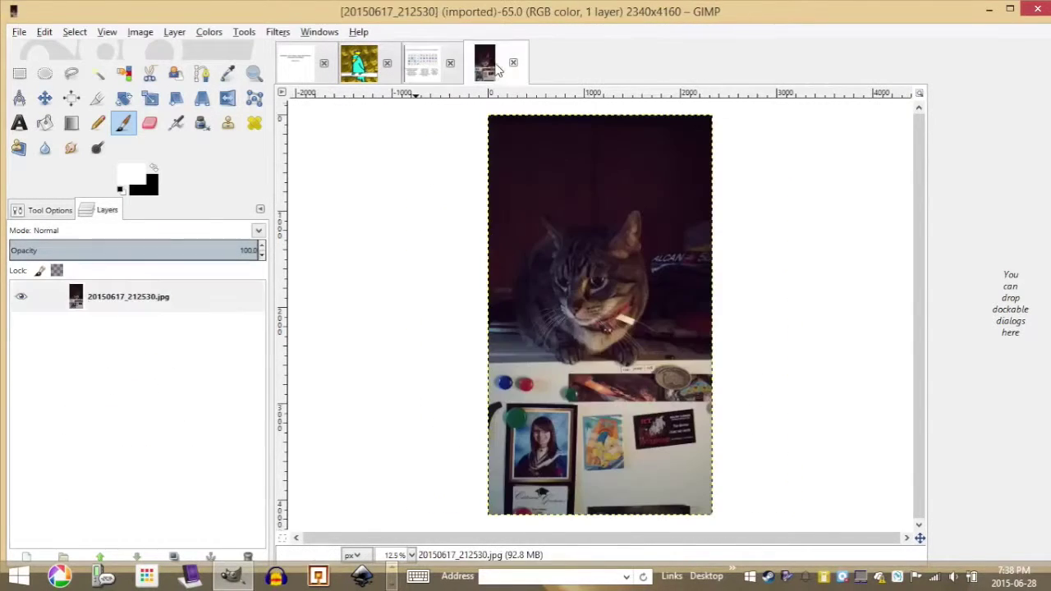
{"action": "left_click", "coordinate": [364, 69]}
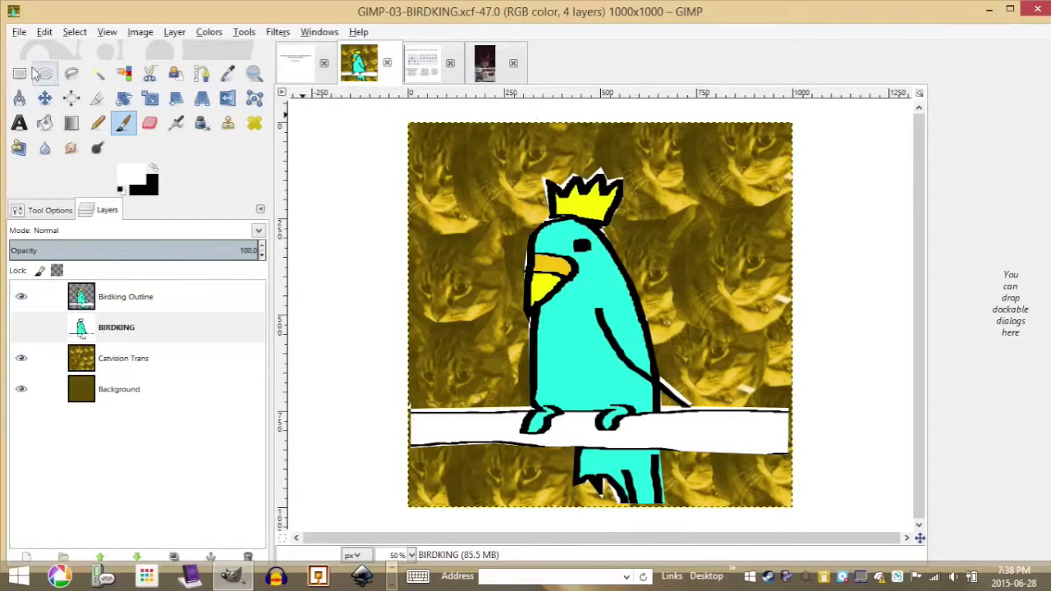
Create a new image of 1000 × 1000 px.
{"action": "left_click", "coordinate": [18, 32]}
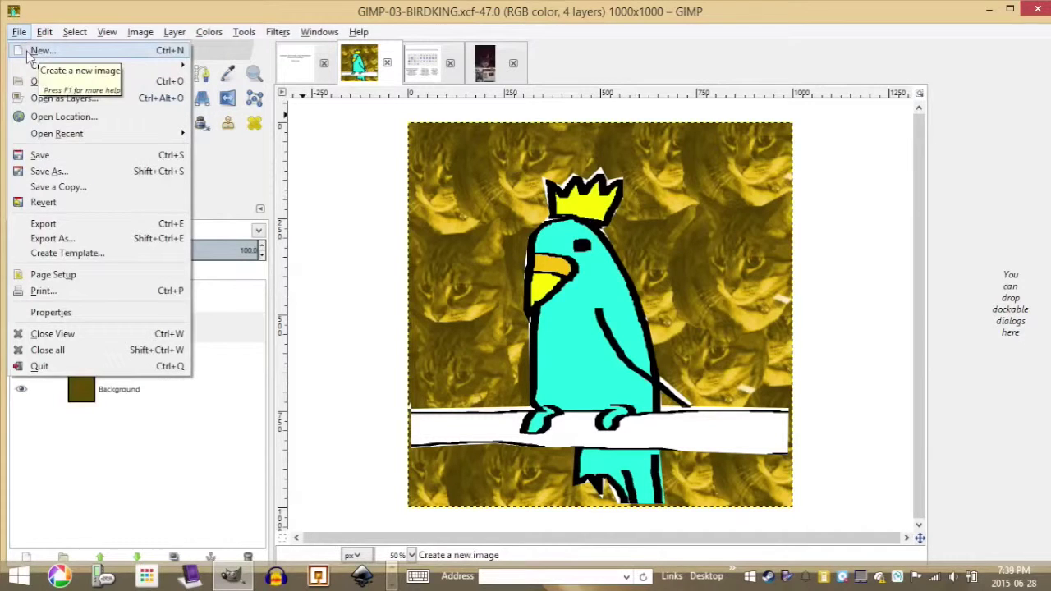
{"action": "left_click", "coordinate": [33, 51]}
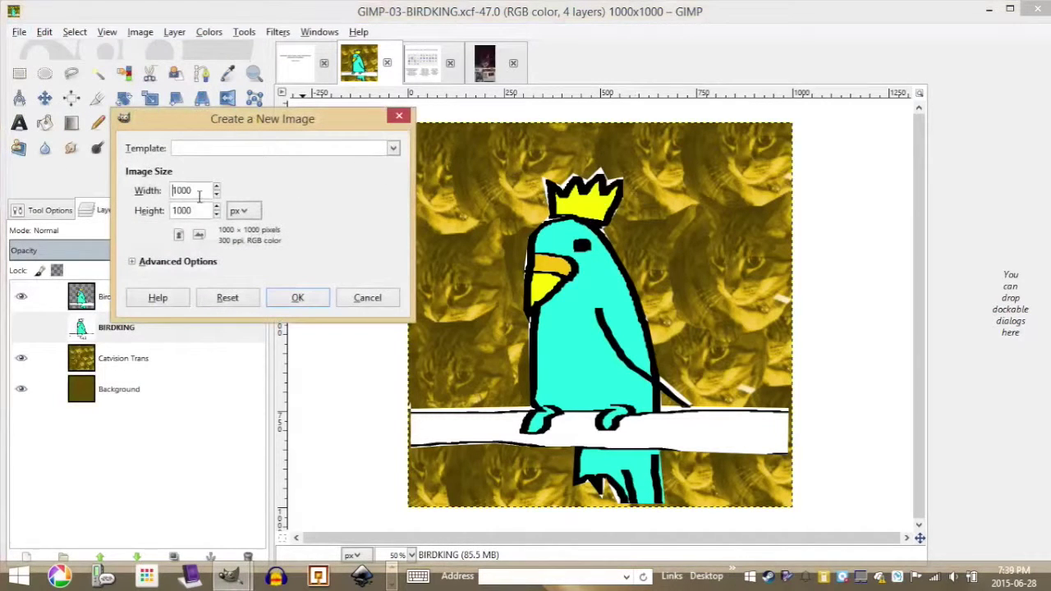
{"action": "left_click", "coordinate": [133, 263]}
{"action": "left_click", "coordinate": [289, 435]}
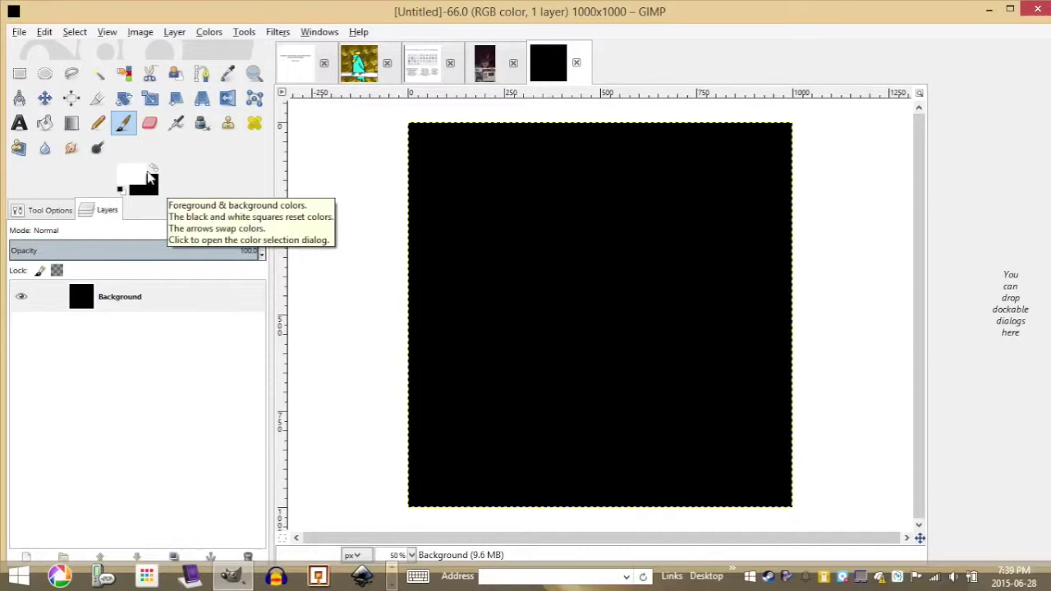
Swap the foreground and background colors so black is the foreground, and delete the black Background layer.
{"action": "left_click", "coordinate": [154, 174]}
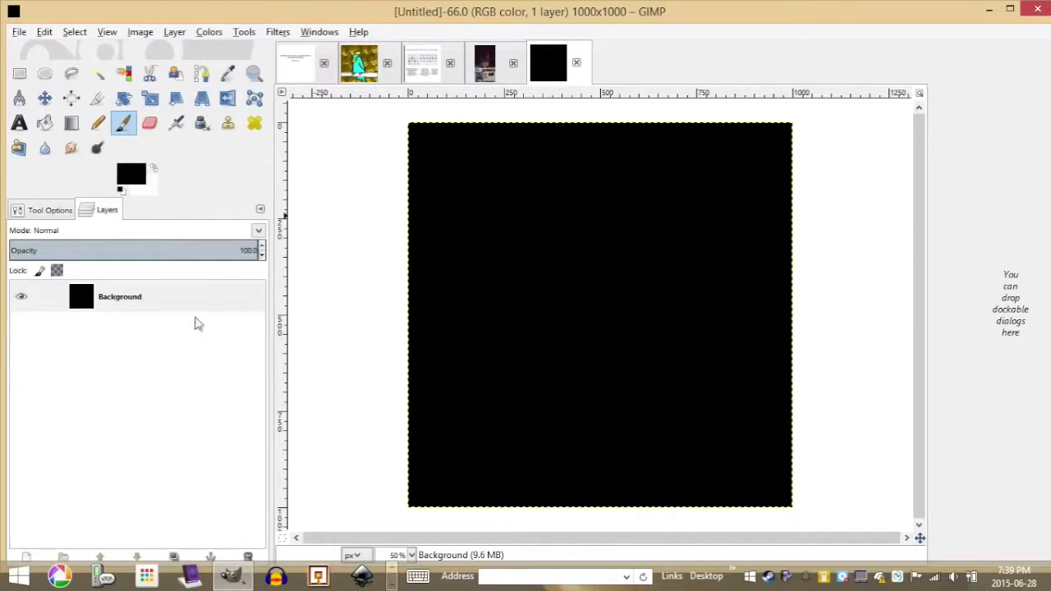
{"action": "right_click", "coordinate": [159, 299]}
{"action": "left_click", "coordinate": [236, 134]}
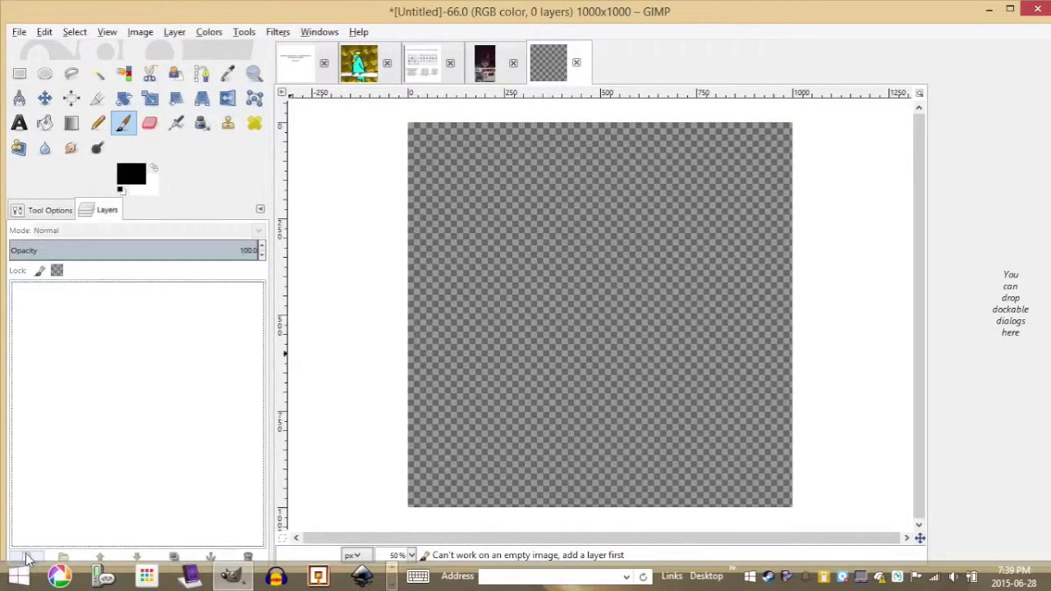
Add a 1000 × 1000 px layer named Background with a white fill.
{"action": "double_click", "coordinate": [100, 487]}
{"action": "type", "text": "b"}
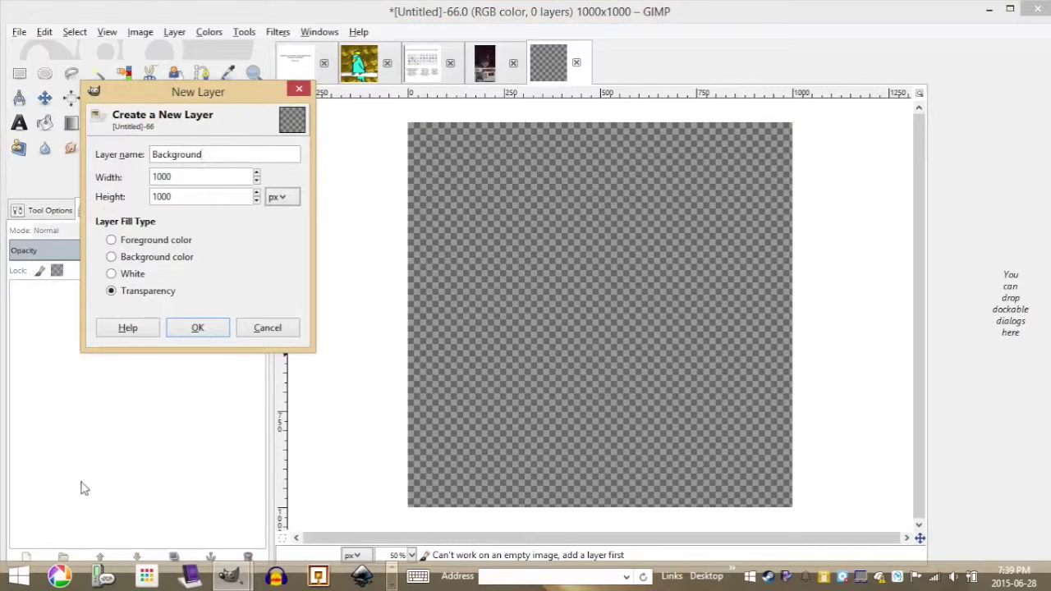
{"action": "left_click", "coordinate": [132, 275]}
{"action": "left_click", "coordinate": [203, 331]}
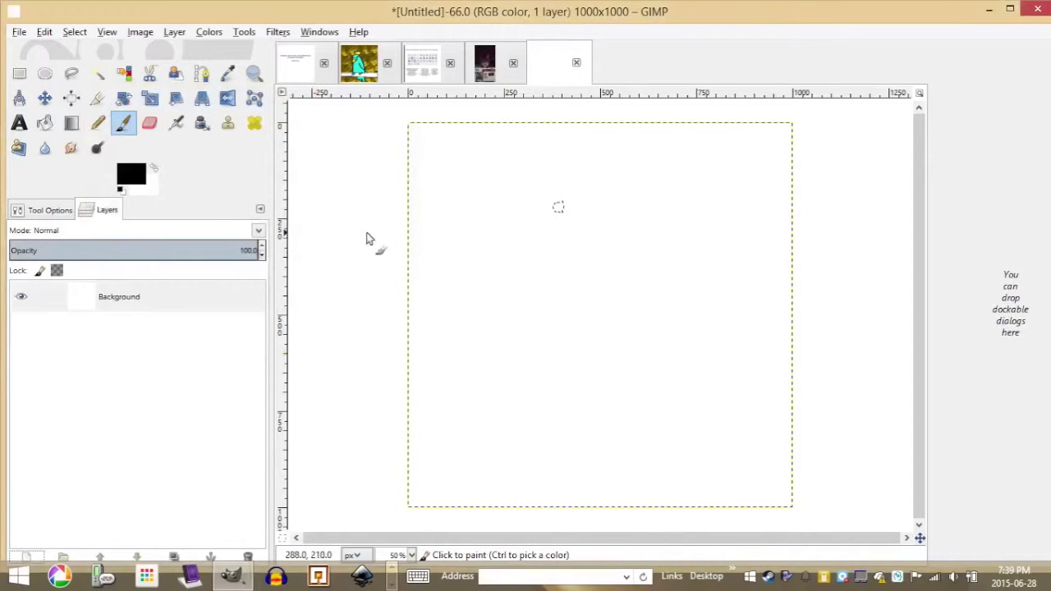
Check the Birdking reference drawing and add a transparent 1000 × 1000 px layer named Bird King to the new image.
{"action": "left_click", "coordinate": [365, 67]}
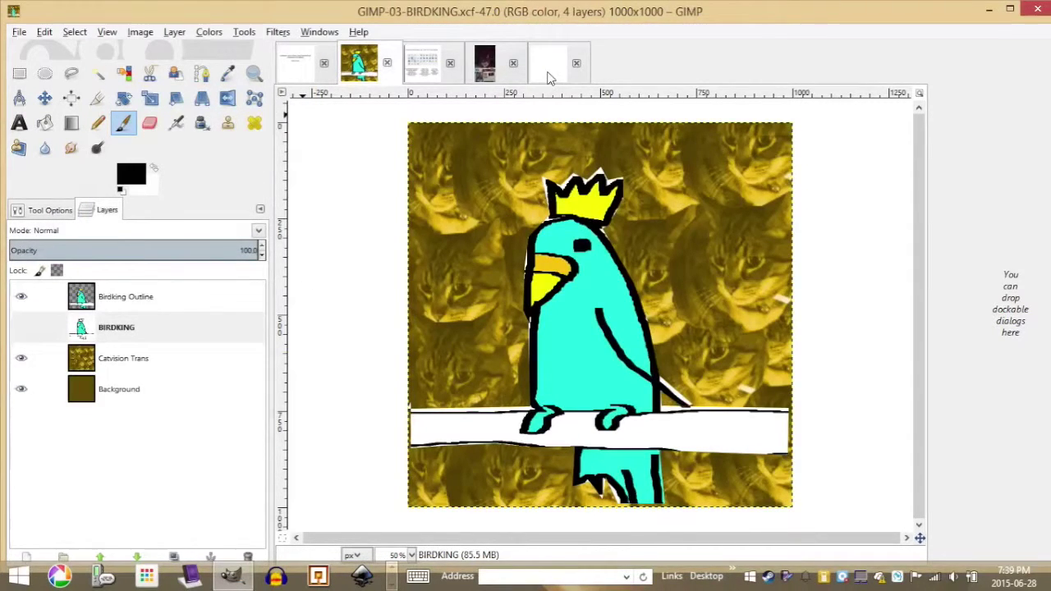
{"action": "left_click", "coordinate": [550, 78]}
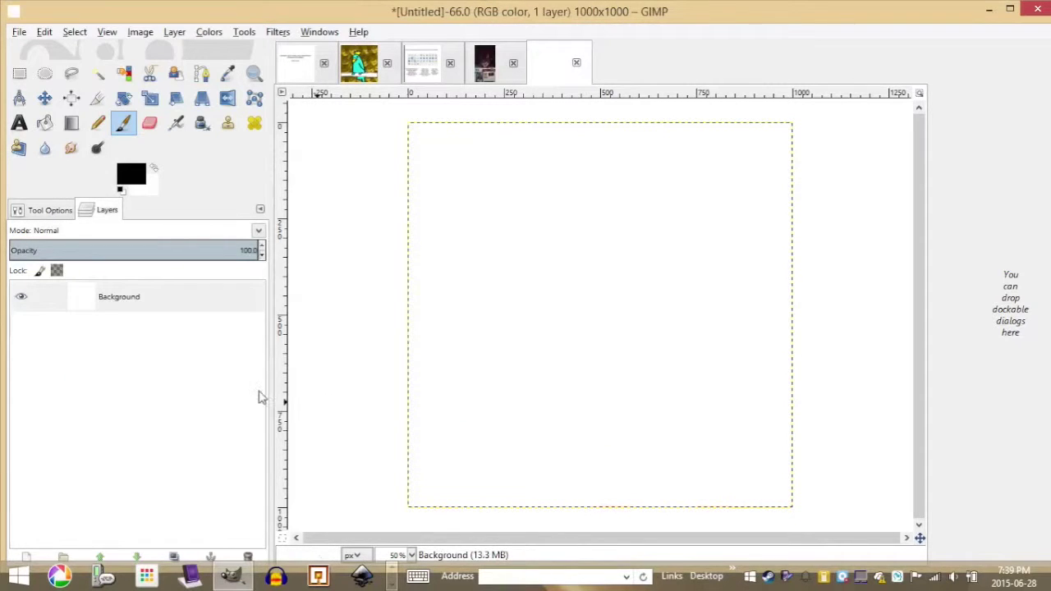
{"action": "left_click", "coordinate": [33, 559]}
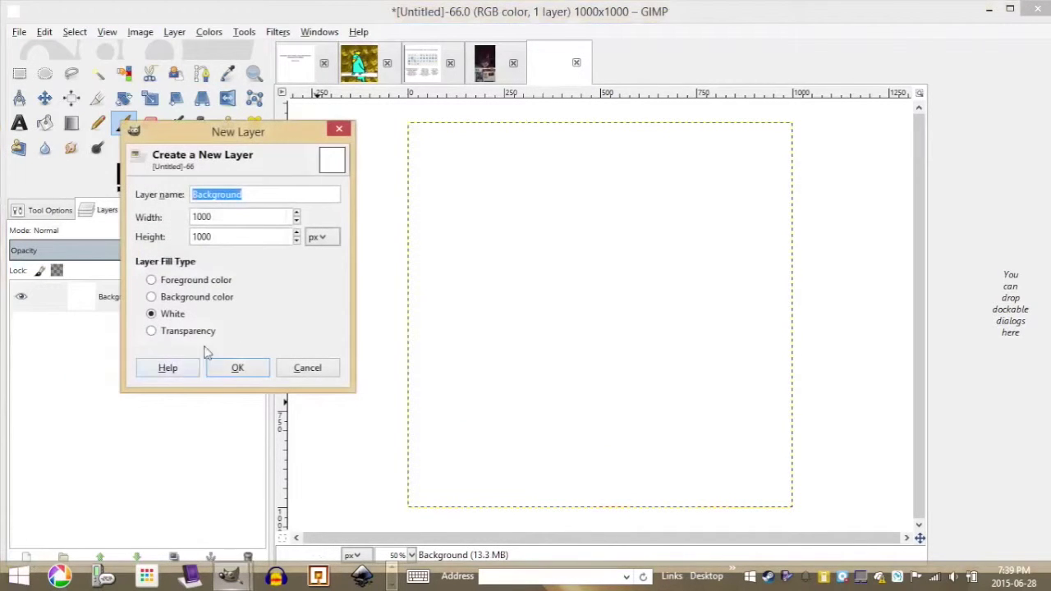
{"action": "type", "text": "Bird King"}
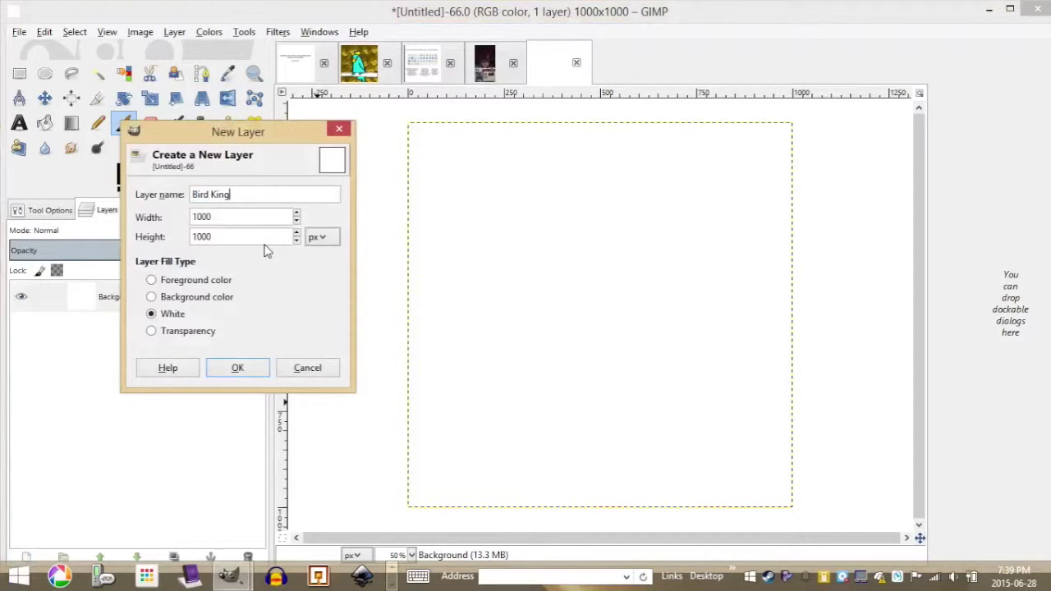
{"action": "left_click", "coordinate": [196, 332]}
{"action": "left_click", "coordinate": [247, 368]}
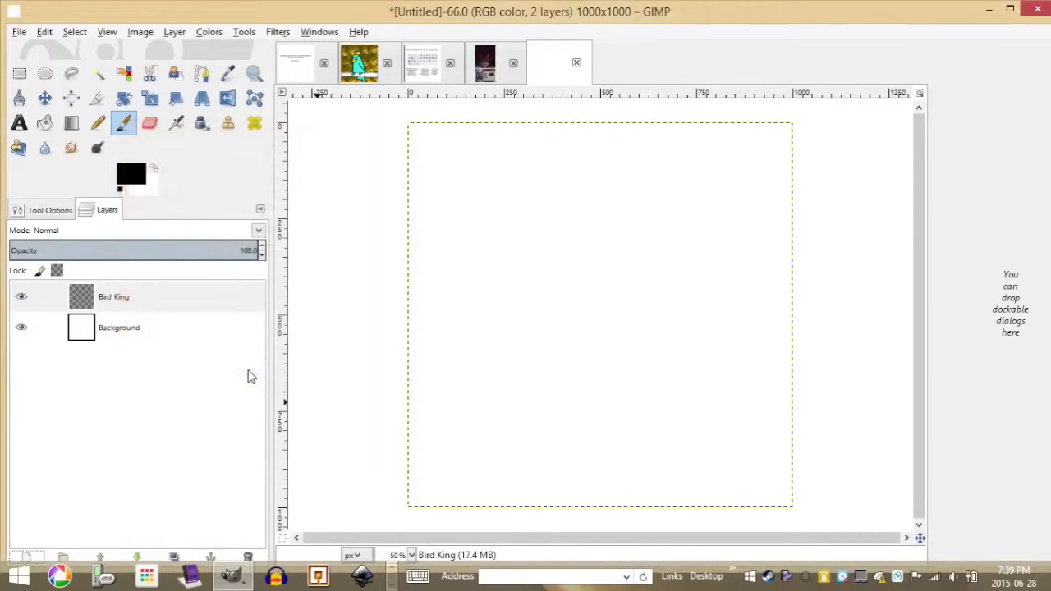
Hide the Background layer so that only the transparent Bird King layer is shown.
{"action": "left_click", "coordinate": [22, 327]}
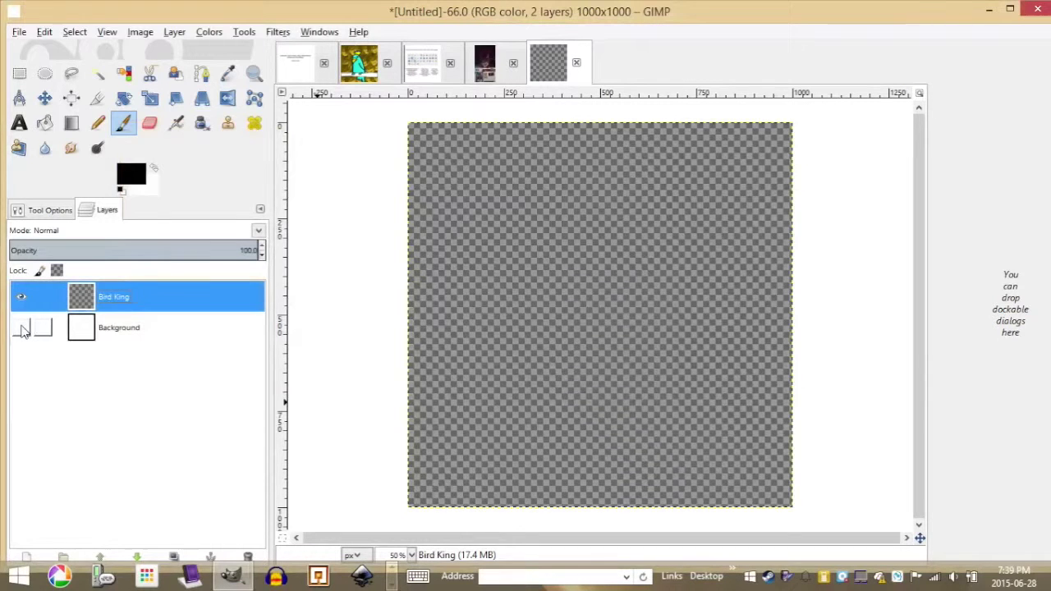
{"action": "left_click", "coordinate": [22, 329]}
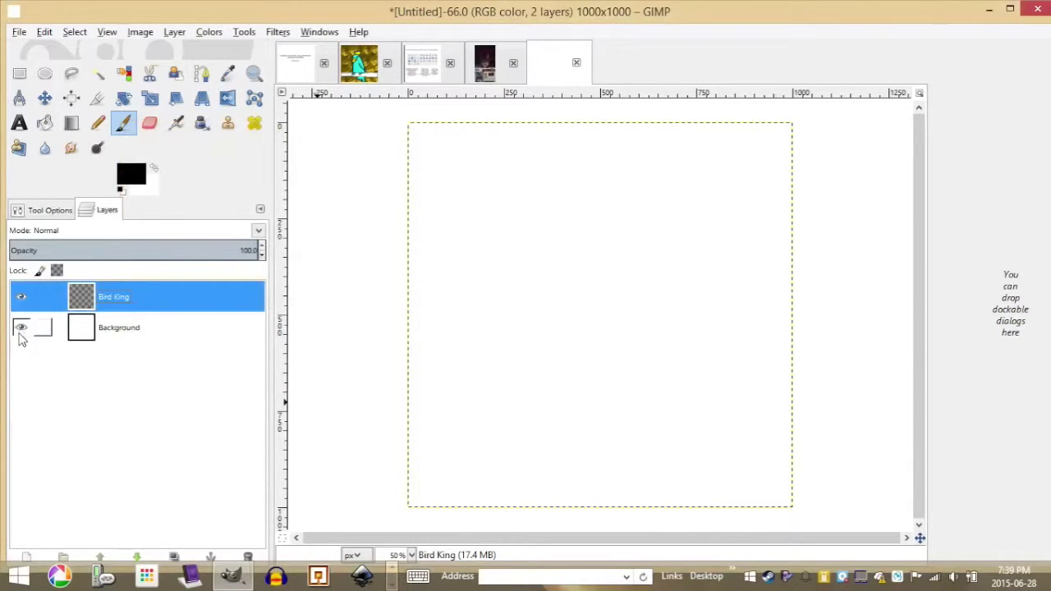
{"action": "left_click", "coordinate": [21, 328]}
{"action": "left_click", "coordinate": [21, 328]}
{"action": "left_click", "coordinate": [21, 328]}
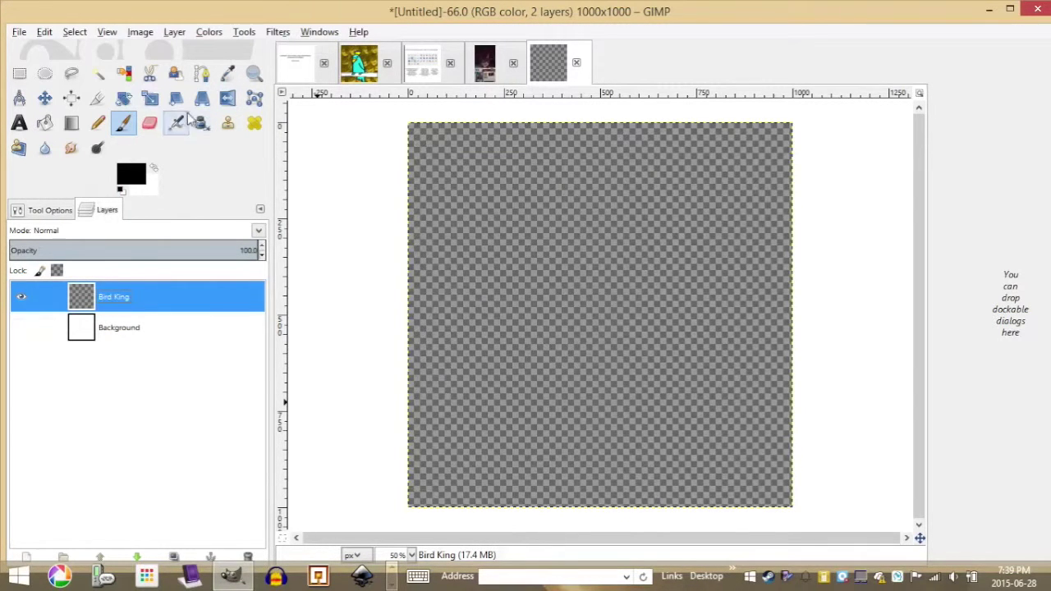
Compare the tool options of the Paintbrush and the Pencil, ending with the Paintbrush active.
{"action": "left_click", "coordinate": [122, 125]}
{"action": "left_click", "coordinate": [49, 212]}
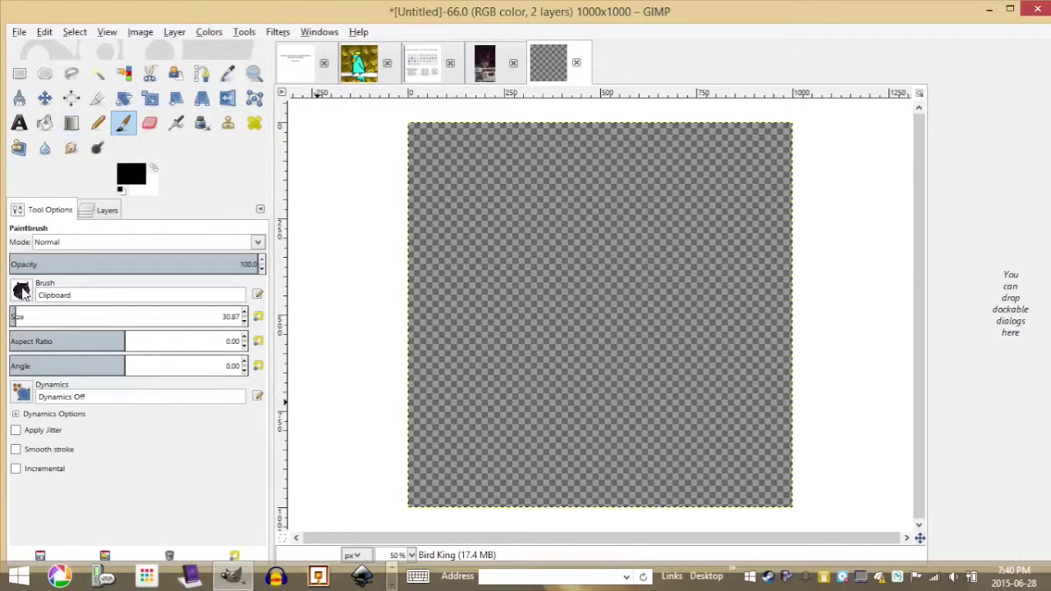
{"action": "left_click", "coordinate": [97, 122]}
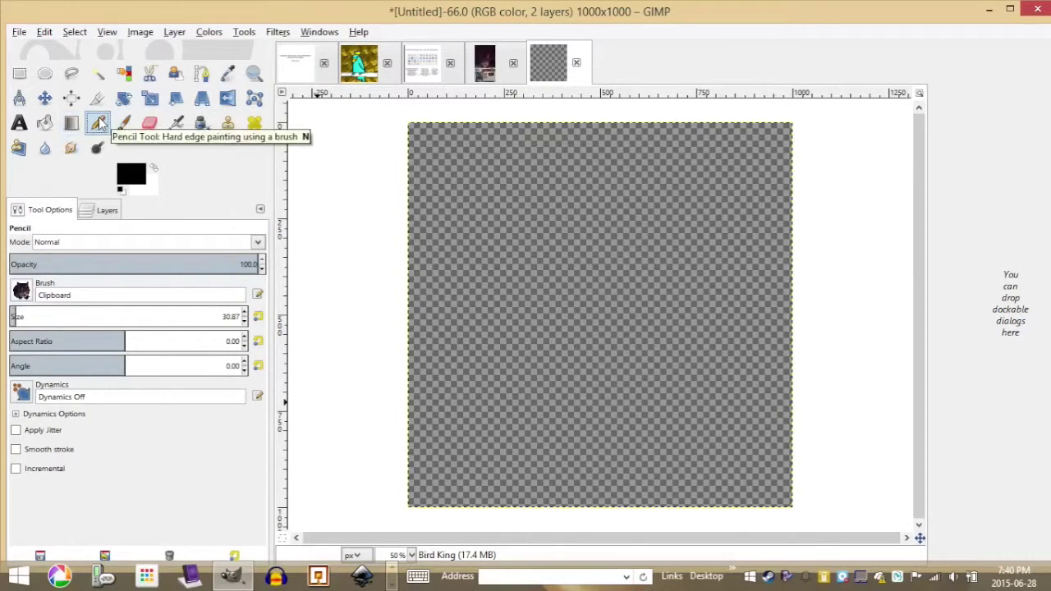
{"action": "left_click", "coordinate": [123, 123]}
{"action": "left_click", "coordinate": [97, 125]}
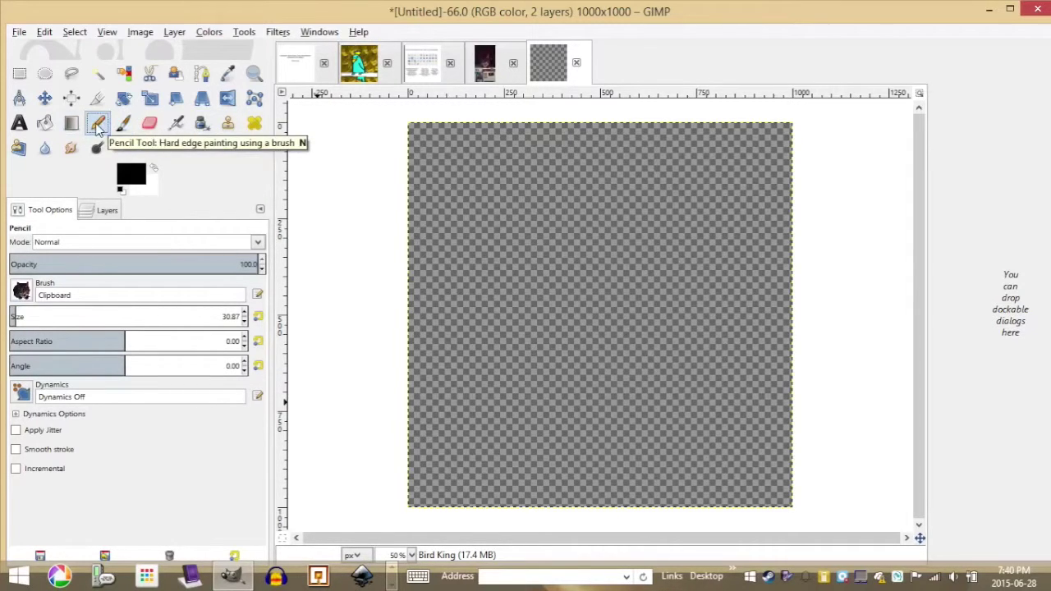
{"action": "left_click", "coordinate": [123, 125]}
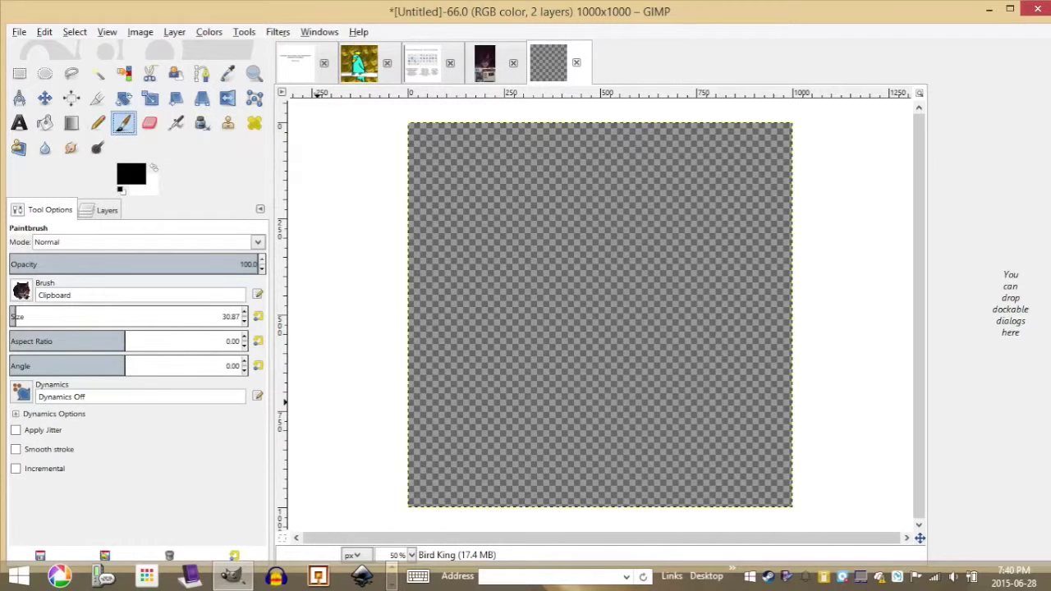
Choose the 2. Block 01 brush for the Paintbrush and look over the brush list.
{"action": "left_click", "coordinate": [22, 290]}
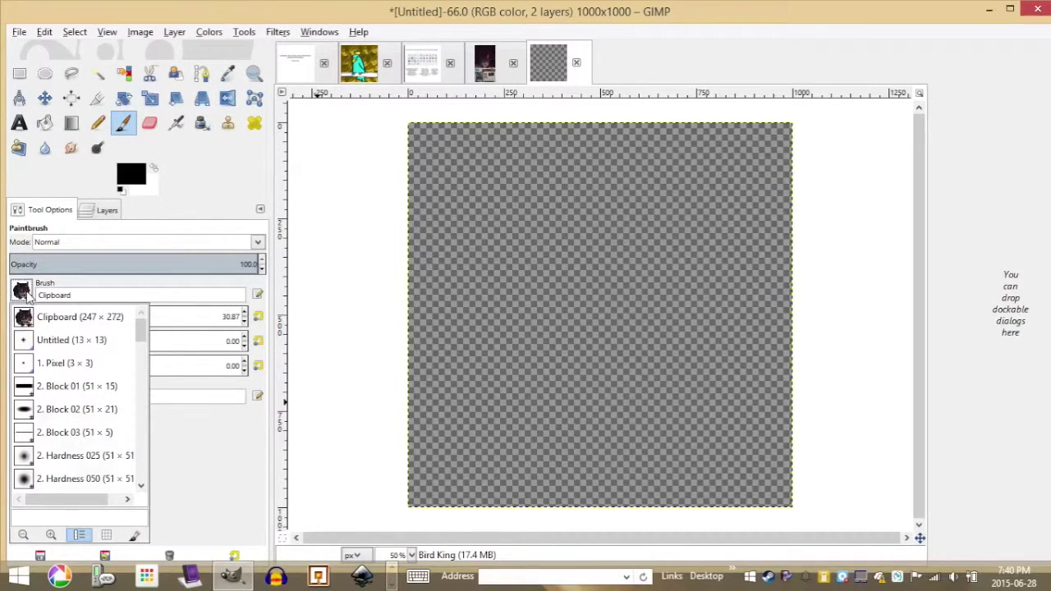
{"action": "left_click", "coordinate": [49, 294]}
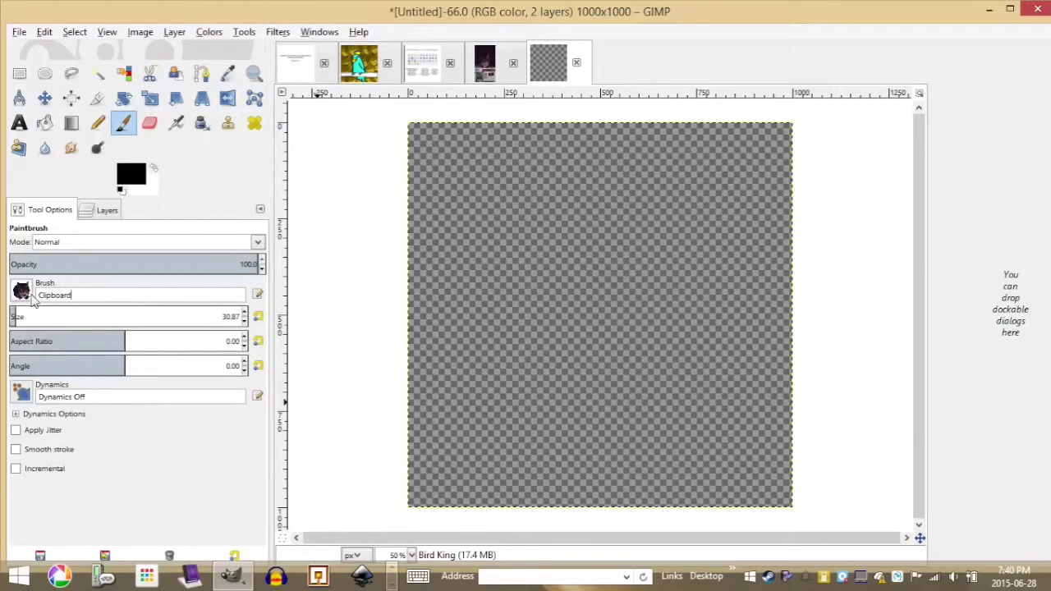
{"action": "left_click", "coordinate": [22, 292]}
{"action": "left_click", "coordinate": [64, 387]}
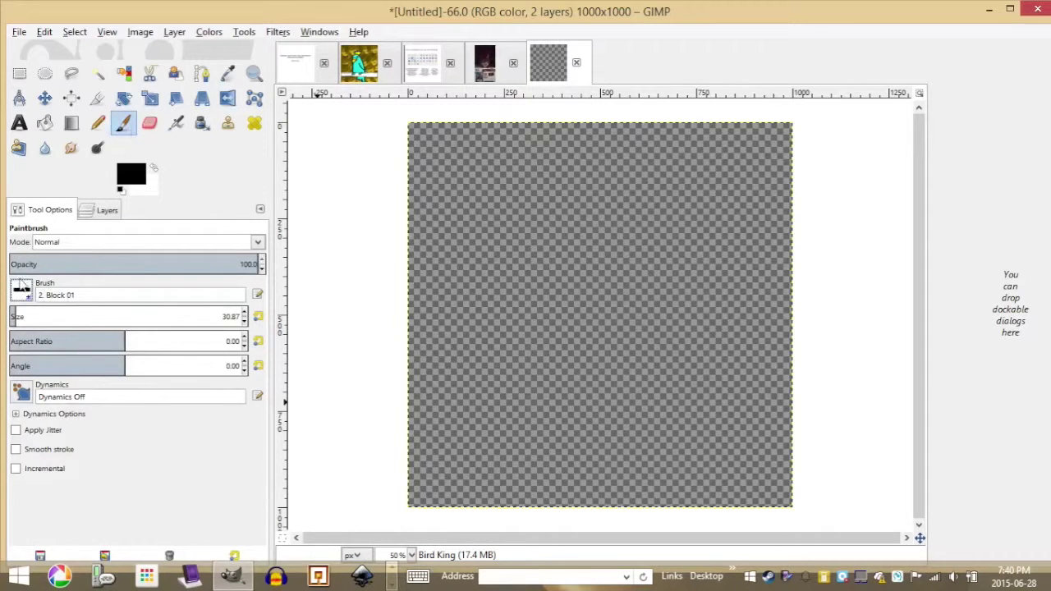
{"action": "left_click", "coordinate": [22, 298]}
{"action": "mouse_move", "coordinate": [140, 324]}
{"action": "left_mouse_down"}
{"action": "mouse_move", "coordinate": [146, 385]}
{"action": "mouse_move", "coordinate": [141, 328]}
{"action": "left_mouse_up"}
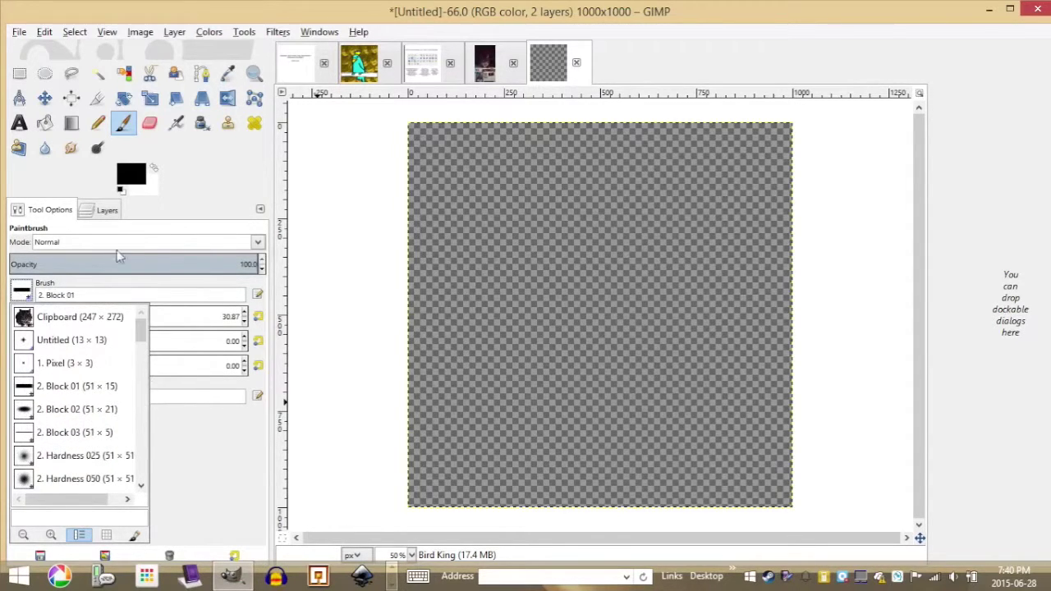
{"action": "left_click", "coordinate": [26, 293]}
Paint the bird's black outline with beak, body and feet, a branch spanning the canvas, and a forked tail below it.
{"action": "mouse_move", "coordinate": [556, 246]}
{"action": "left_mouse_down"}
{"action": "mouse_move", "coordinate": [591, 210]}
{"action": "mouse_move", "coordinate": [571, 305]}
{"action": "mouse_move", "coordinate": [589, 355]}
{"action": "mouse_move", "coordinate": [651, 359]}
{"action": "mouse_move", "coordinate": [408, 355]}
{"action": "left_mouse_up"}
{"action": "left_click_drag", "start_coordinate": [674, 354], "coordinate": [792, 350]}
{"action": "left_click_drag", "start_coordinate": [408, 378], "coordinate": [793, 376]}
{"action": "mouse_move", "coordinate": [593, 385]}
{"action": "left_mouse_down"}
{"action": "mouse_move", "coordinate": [662, 465]}
{"action": "mouse_move", "coordinate": [664, 380]}
{"action": "left_mouse_up"}
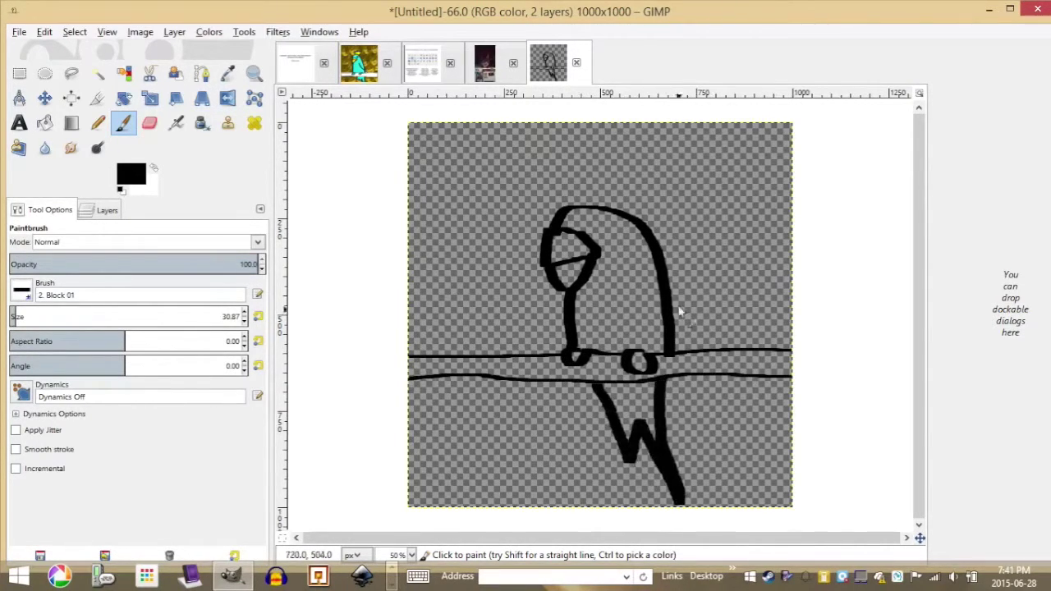
Make a small elliptical selection for the eye behind the beak and fill it with black.
{"action": "key", "text": "e"}
{"action": "left_click_drag", "start_coordinate": [614, 227], "coordinate": [618, 235]}
{"action": "key", "text": "shift+b"}
{"action": "scroll", "coordinate": [607, 237], "scroll_direction": "up", "scroll_amount": 4}
{"action": "left_click", "coordinate": [644, 213]}
{"action": "scroll", "coordinate": [645, 263], "scroll_direction": "down", "scroll_amount": 3}
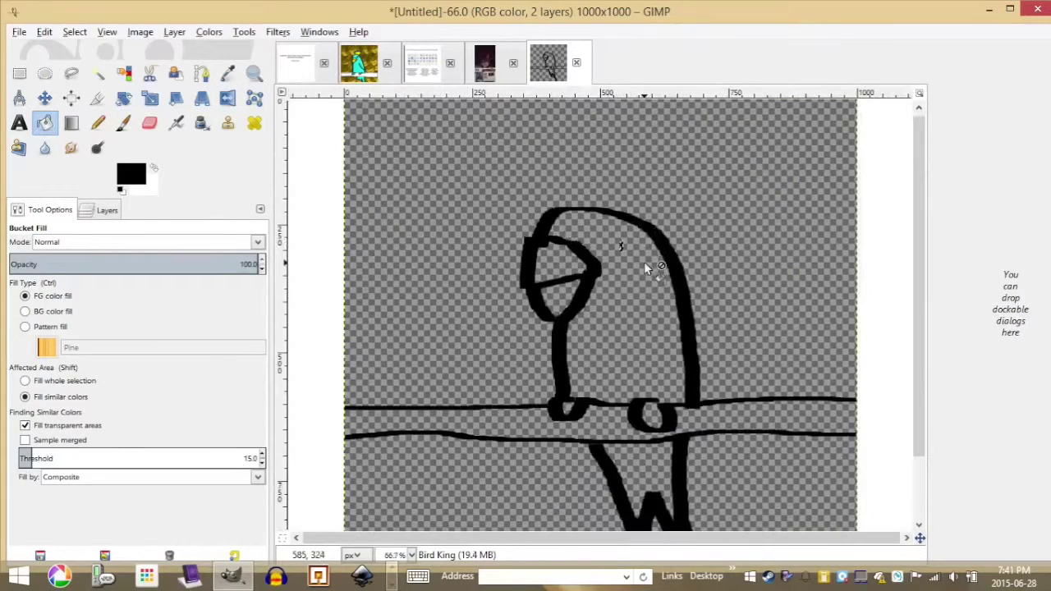
Enlarge the bird's eye slightly with the Scale tool.
{"action": "left_click", "coordinate": [149, 98]}
{"action": "left_click", "coordinate": [628, 249]}
{"action": "left_click_drag", "start_coordinate": [627, 251], "coordinate": [633, 258]}
{"action": "left_click", "coordinate": [289, 296]}
{"action": "left_click", "coordinate": [723, 232]}
{"action": "left_click", "coordinate": [356, 296]}
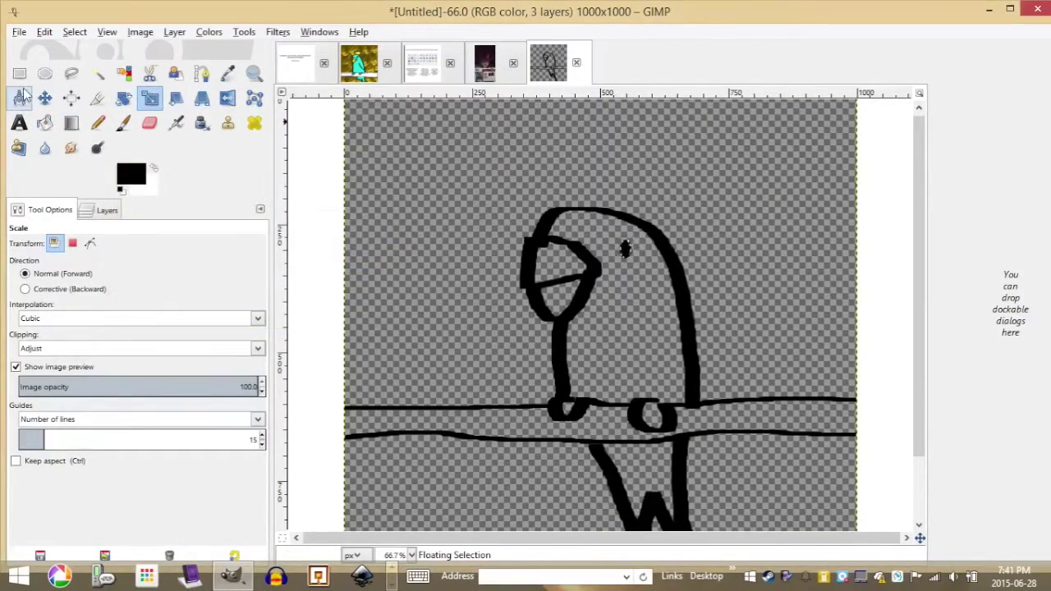
Check the Birdking reference, return to the Paintbrush and anchor the floating eye selection onto the Bird King layer.
{"action": "key", "text": "minus"}
{"action": "left_click", "coordinate": [359, 63]}
{"action": "left_click", "coordinate": [548, 63]}
{"action": "key", "text": "p"}
{"action": "left_click", "coordinate": [107, 211]}
{"action": "right_click", "coordinate": [145, 297]}
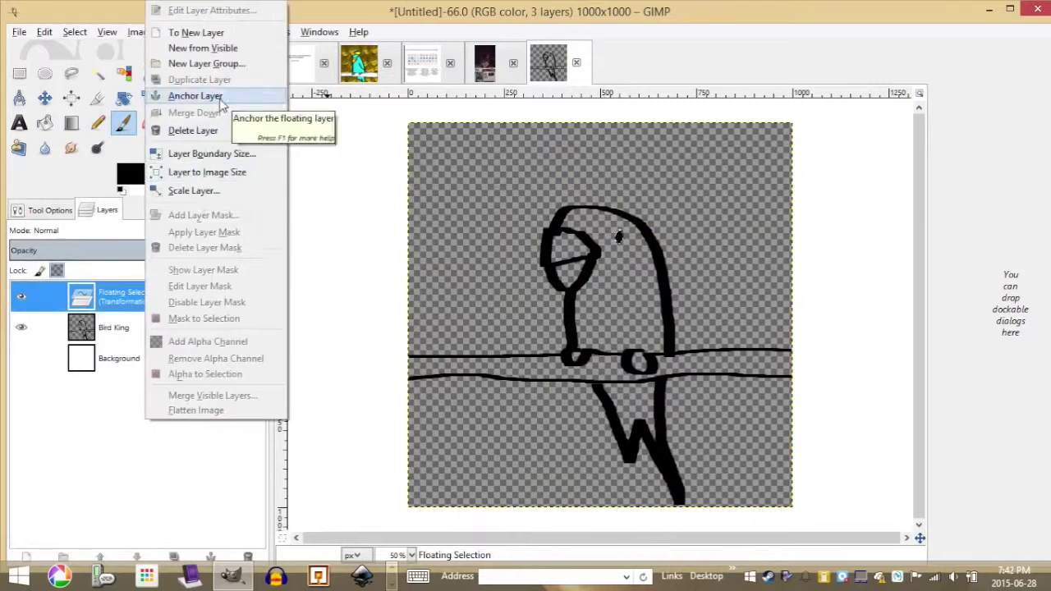
{"action": "left_click", "coordinate": [195, 96]}
Paint a three-pointed crown outline on the bird's head and bucket-fill the crown and the lower beak with bright yellow.
{"action": "mouse_move", "coordinate": [588, 204]}
{"action": "left_mouse_down"}
{"action": "mouse_move", "coordinate": [607, 174]}
{"action": "mouse_move", "coordinate": [649, 223]}
{"action": "left_mouse_up"}
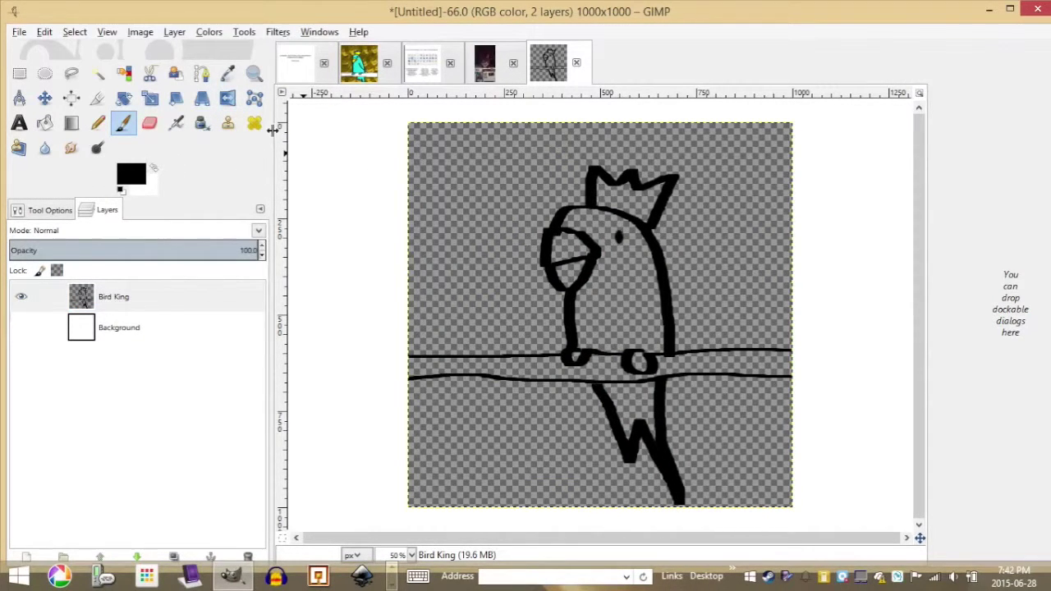
{"action": "left_click", "coordinate": [45, 123]}
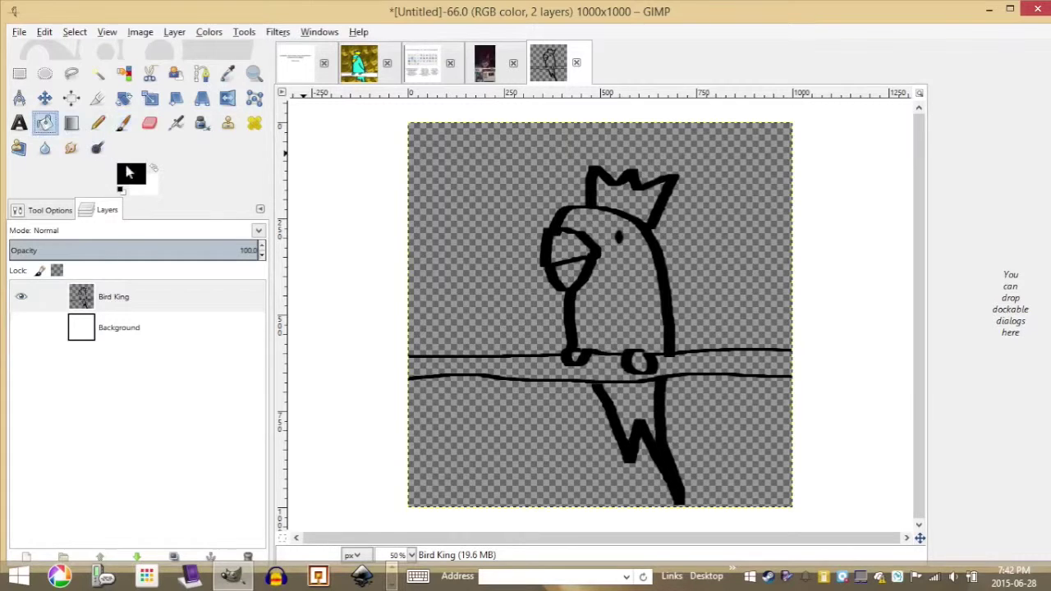
{"action": "left_click", "coordinate": [138, 181]}
{"action": "left_click", "coordinate": [254, 258]}
{"action": "left_click", "coordinate": [201, 317]}
{"action": "left_click", "coordinate": [629, 195]}
{"action": "left_click", "coordinate": [570, 273]}
Bucket-fill the bird's upper beak with orange-yellow f7c30f and its body and tail with turquoise 24efe3.
{"action": "left_click", "coordinate": [134, 176]}
{"action": "left_click", "coordinate": [256, 260]}
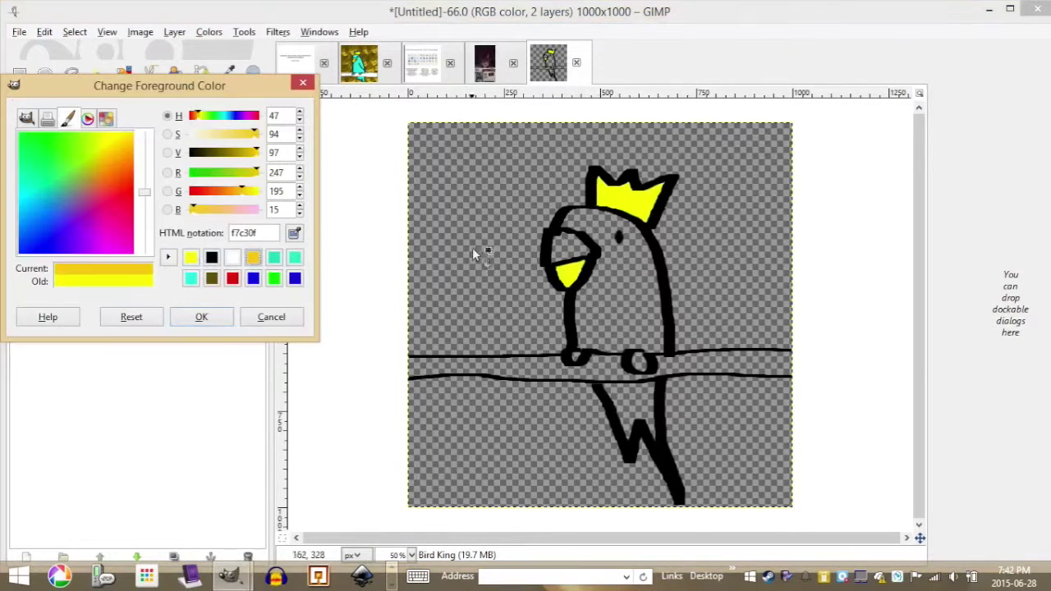
{"action": "left_click", "coordinate": [580, 247]}
{"action": "left_click", "coordinate": [190, 279]}
{"action": "left_click", "coordinate": [620, 288]}
Bucket-fill the branch with white and both of the bird's feet with turquoise 24efe3.
{"action": "left_click", "coordinate": [232, 258]}
{"action": "left_click", "coordinate": [608, 367]}
{"action": "left_click", "coordinate": [191, 279]}
{"action": "left_click", "coordinate": [577, 357]}
{"action": "left_click", "coordinate": [640, 363]}
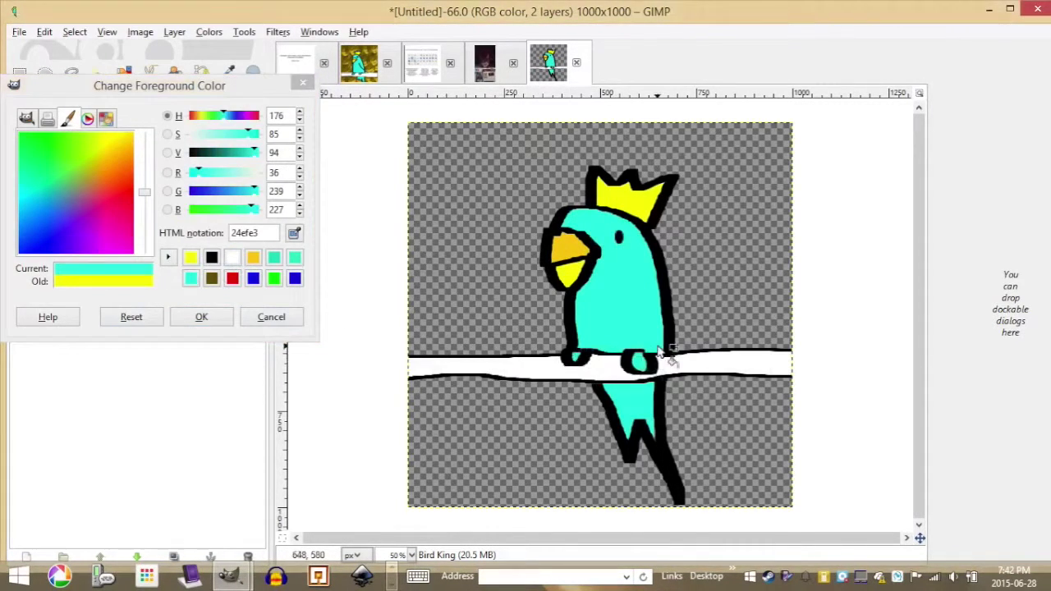
{"action": "left_click", "coordinate": [201, 317]}
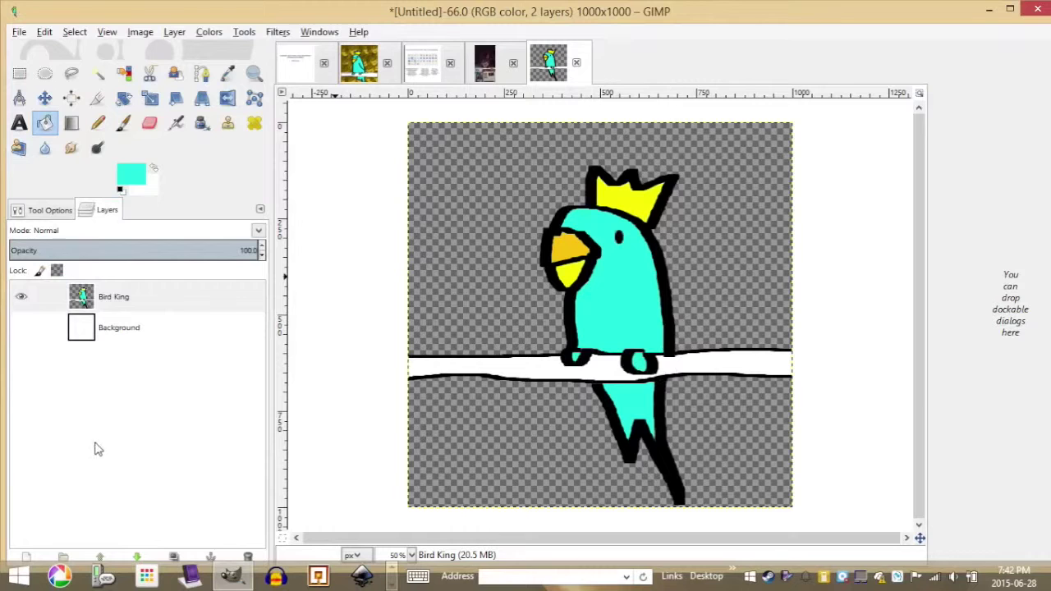
Save the bird image as BIRDKING_V01.xcf in the LESSON03_BirdKing in CatTown folder.
{"action": "left_click", "coordinate": [18, 32]}
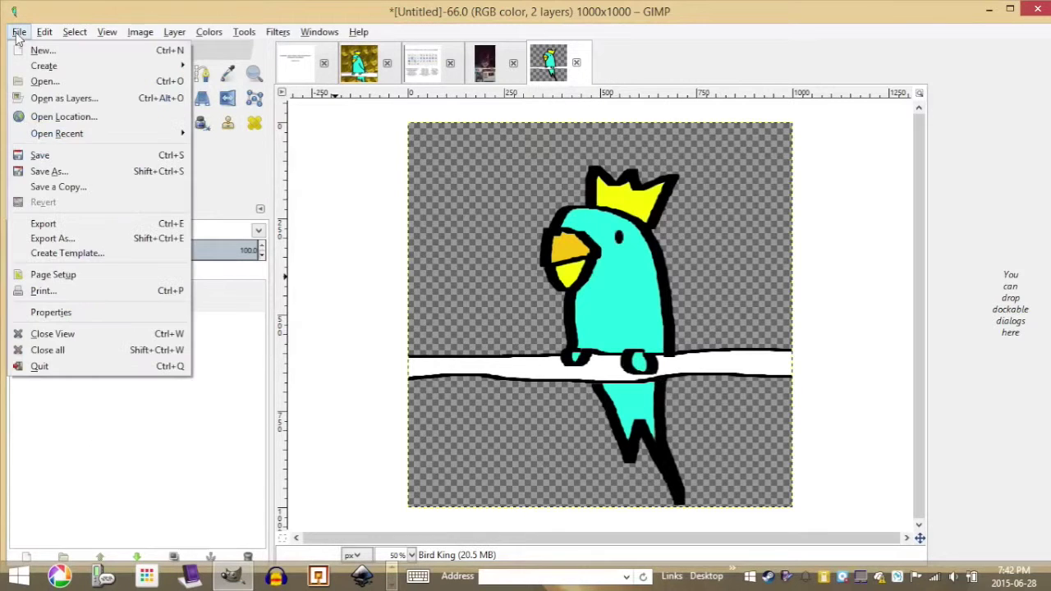
{"action": "left_click", "coordinate": [71, 171]}
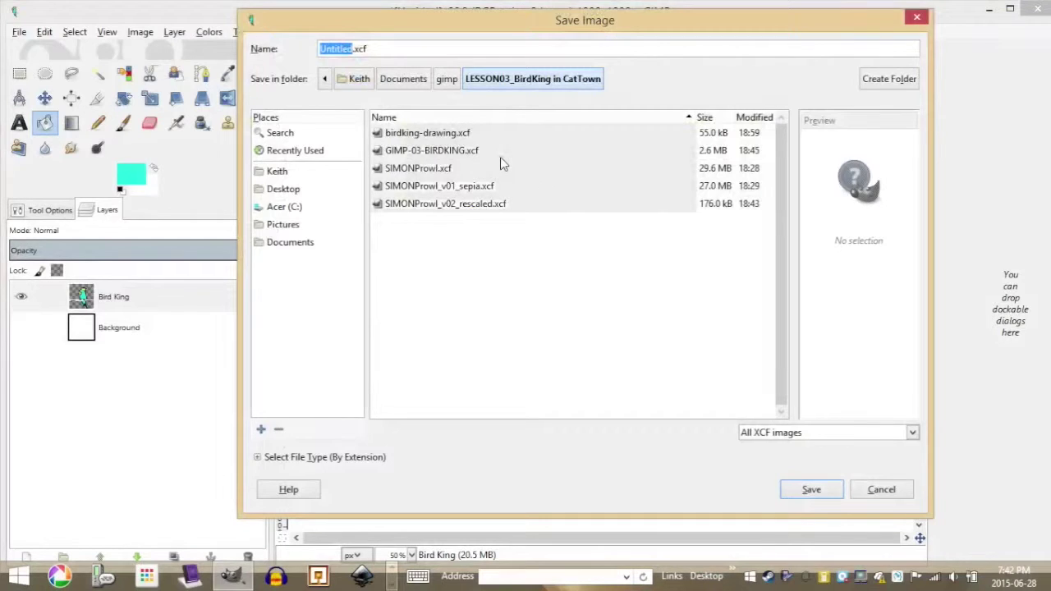
{"action": "type", "text": "BIRDKING_V01"}
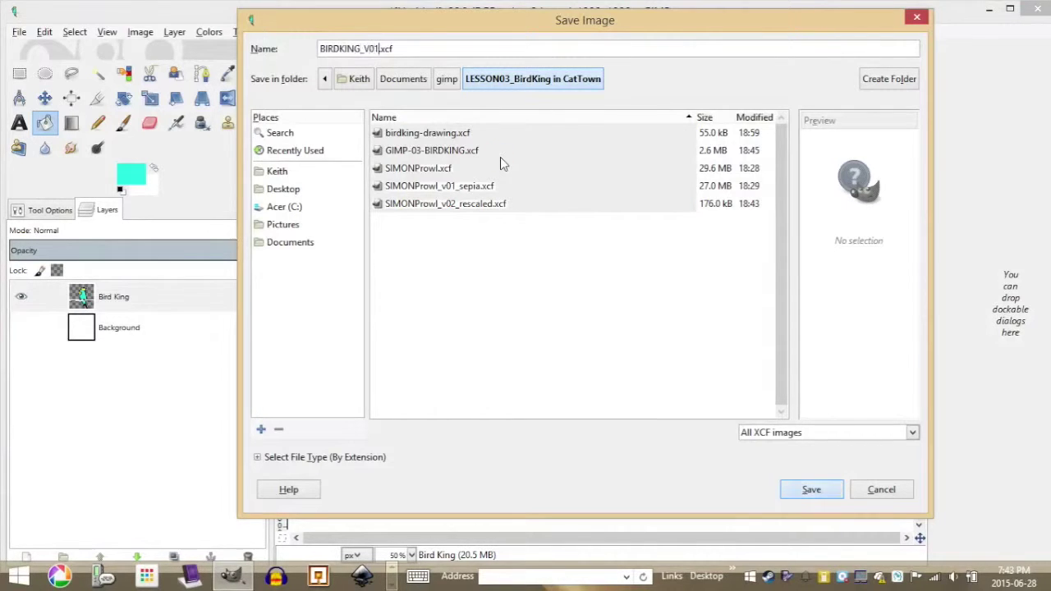
{"action": "key", "text": "Return"}
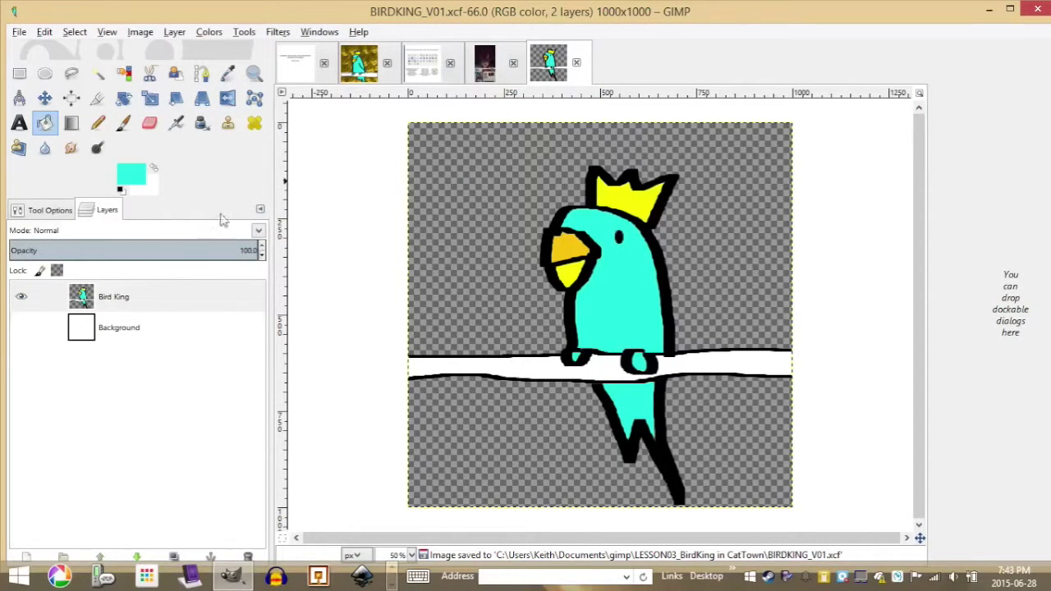
Check the cat-patterned background in the finished Birdking artwork and return to the cat photo.
{"action": "left_click", "coordinate": [486, 66]}
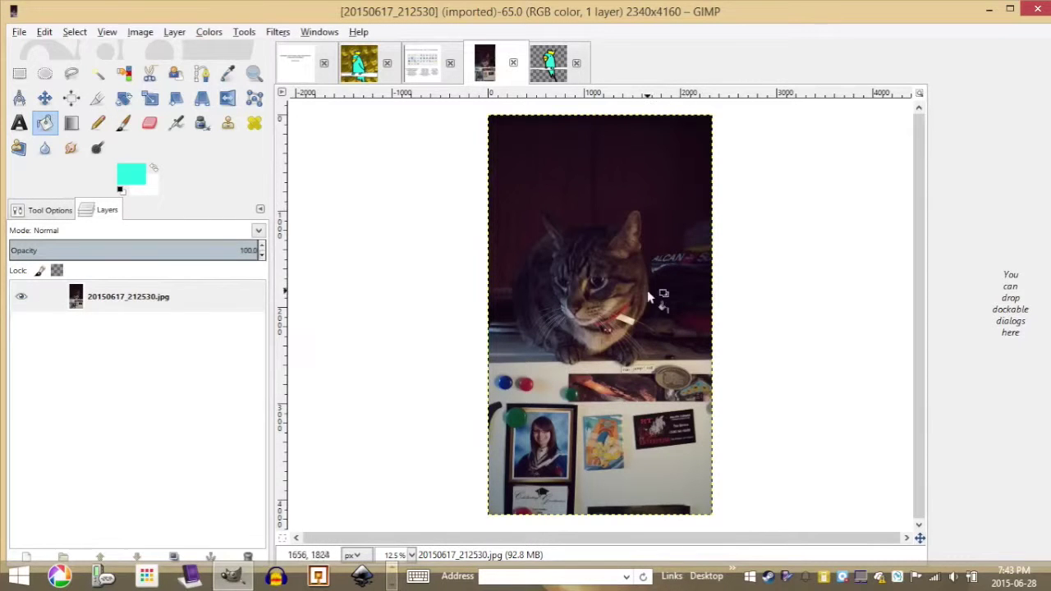
{"action": "left_click", "coordinate": [362, 71]}
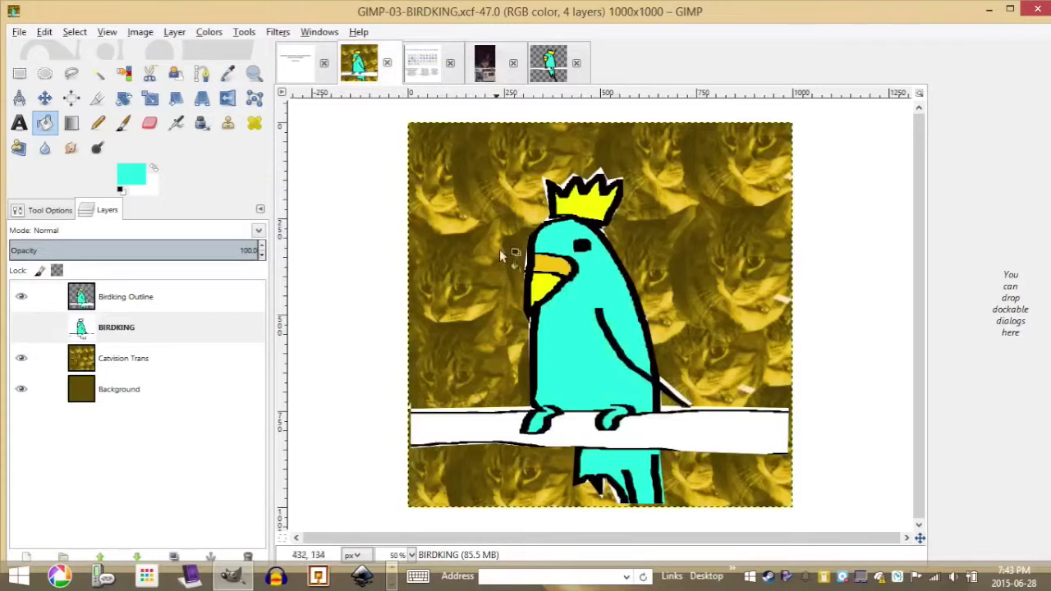
{"action": "left_click", "coordinate": [485, 71]}
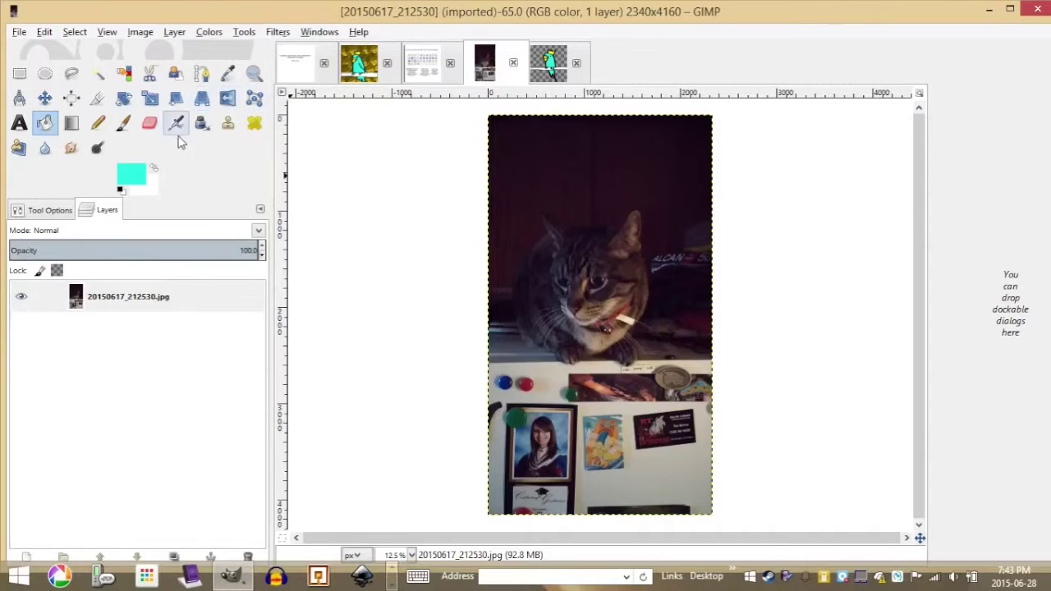
Trace a closed path around the cat, including ears and front paws, with the Paths tool and convert it to a selection.
{"action": "left_click", "coordinate": [202, 74]}
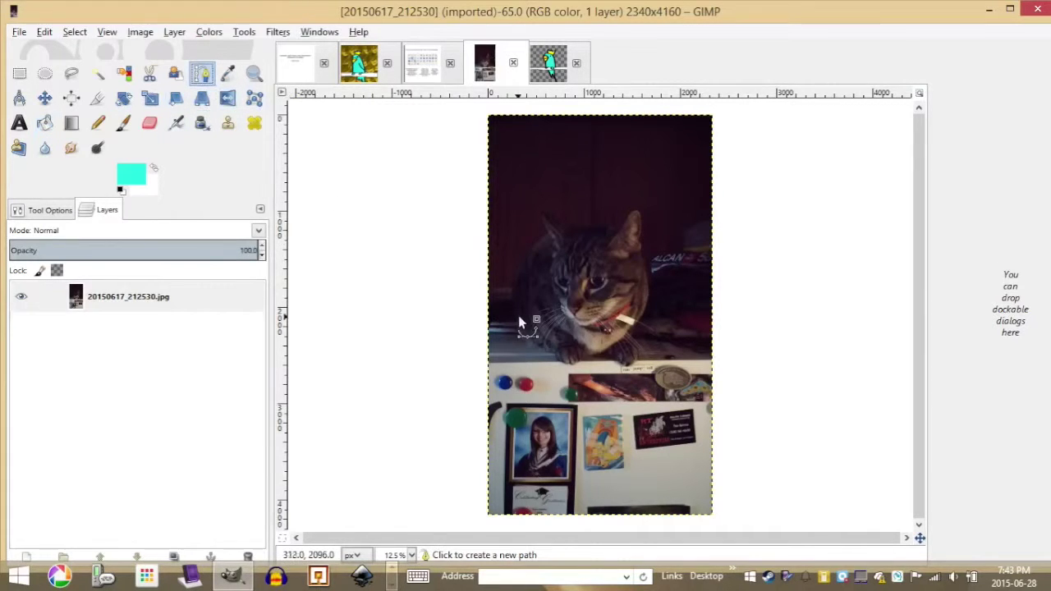
{"action": "scroll", "coordinate": [518, 308], "scroll_direction": "up", "scroll_amount": 2}
{"action": "scroll", "coordinate": [504, 312], "scroll_direction": "down", "scroll_amount": 2}
{"action": "scroll", "coordinate": [504, 312], "scroll_direction": "up", "scroll_amount": 2}
{"action": "scroll", "coordinate": [504, 312], "scroll_direction": "down", "scroll_amount": 1}
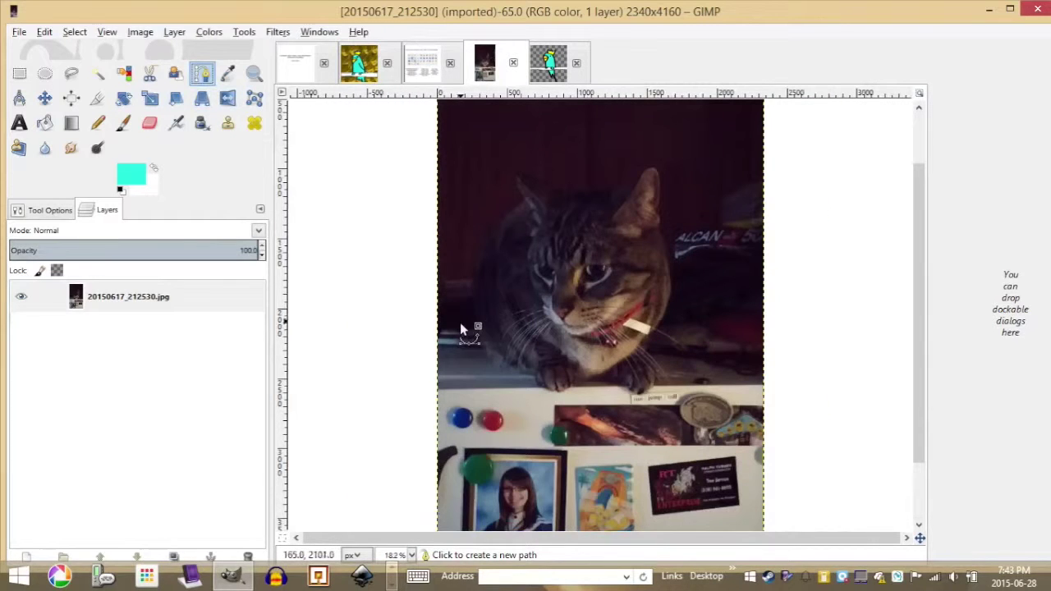
{"action": "left_click", "coordinate": [479, 326]}
{"action": "left_click", "coordinate": [471, 286]}
{"action": "left_click", "coordinate": [496, 234]}
{"action": "left_click", "coordinate": [513, 175]}
{"action": "left_click", "coordinate": [565, 194]}
{"action": "left_click", "coordinate": [650, 169]}
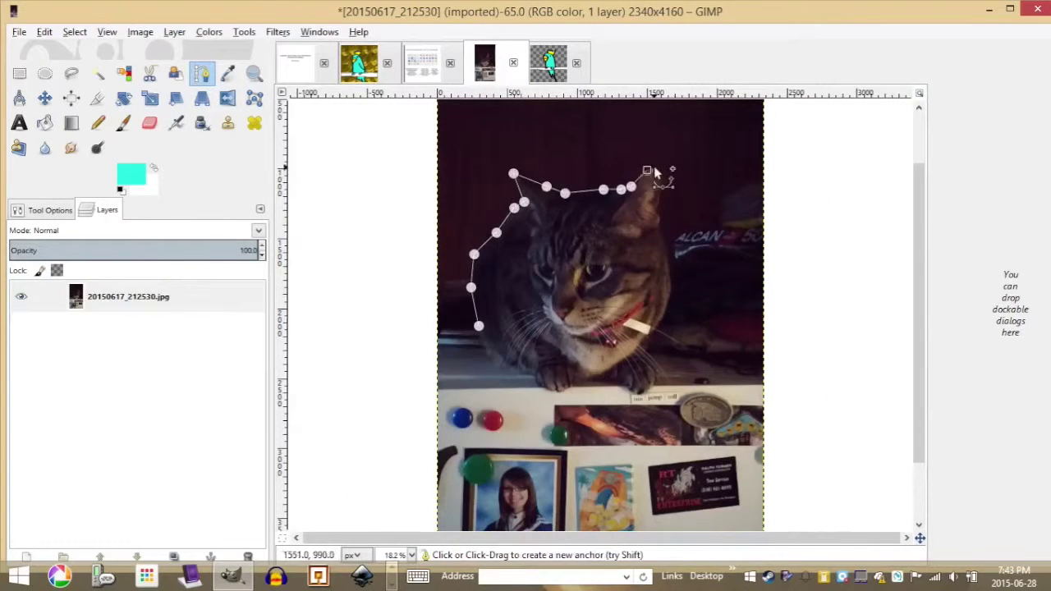
{"action": "left_click", "coordinate": [662, 223]}
{"action": "left_click", "coordinate": [660, 321]}
{"action": "left_click", "coordinate": [652, 375]}
{"action": "left_click", "coordinate": [632, 396]}
{"action": "left_click", "coordinate": [609, 368]}
{"action": "left_click", "coordinate": [569, 366]}
{"action": "left_click", "coordinate": [536, 381]}
{"action": "left_click", "coordinate": [508, 361]}
{"action": "left_click", "coordinate": [479, 327]}
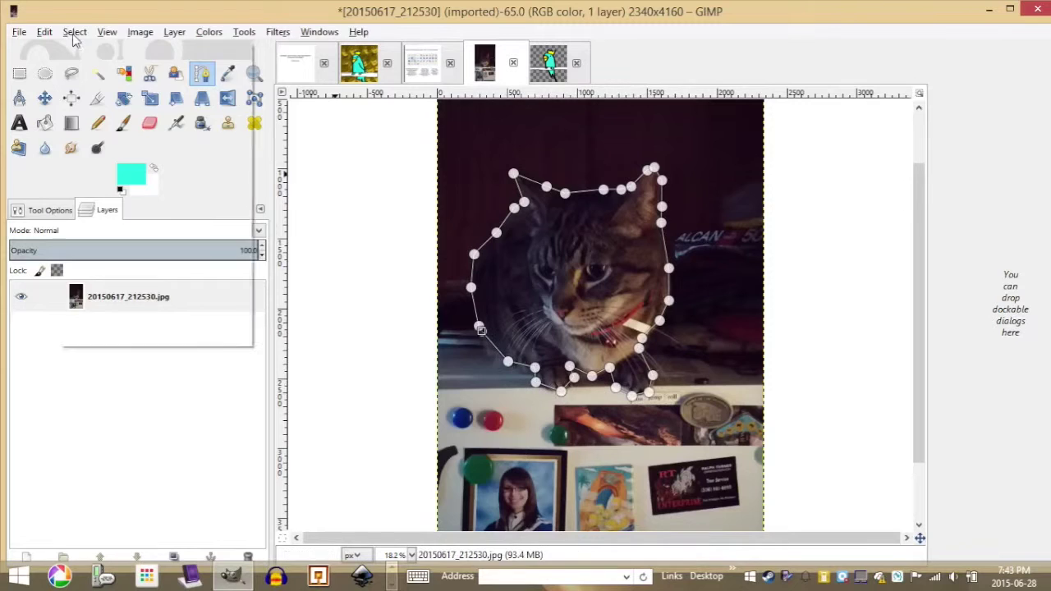
{"action": "left_click", "coordinate": [75, 31]}
{"action": "left_click", "coordinate": [102, 143]}
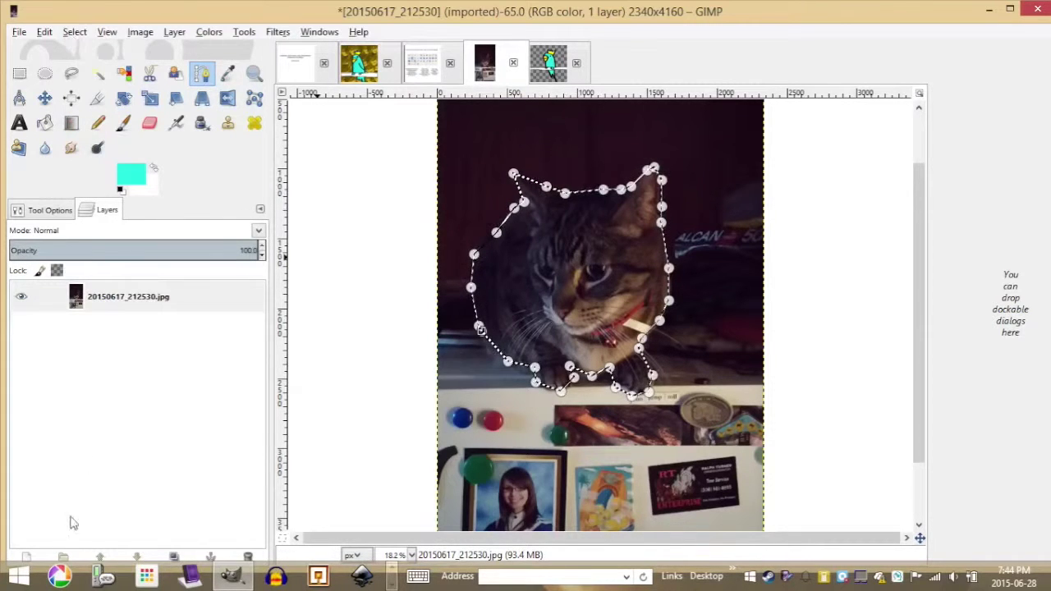
Add a transparent 2340 x 4160 px layer named Cat Alone and check it with the photo layer briefly hidden.
{"action": "left_click", "coordinate": [28, 559]}
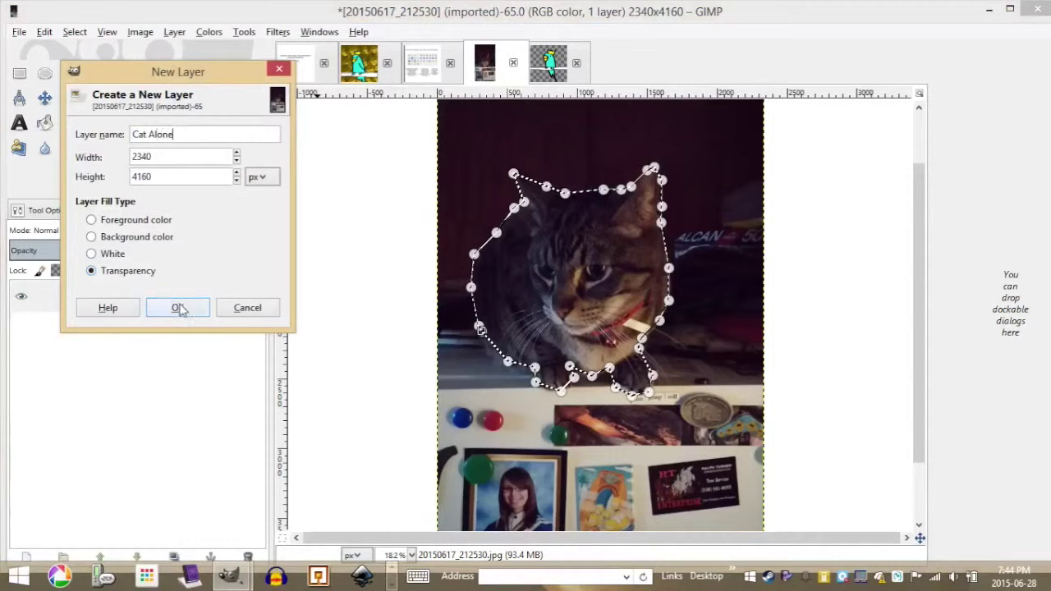
{"action": "left_click", "coordinate": [179, 307]}
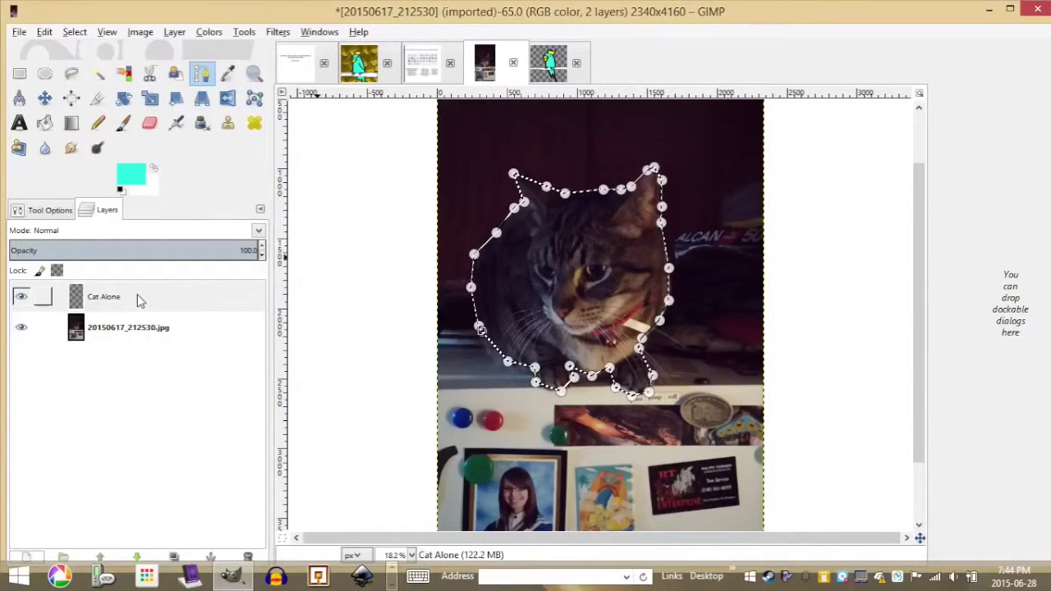
{"action": "left_click", "coordinate": [22, 327]}
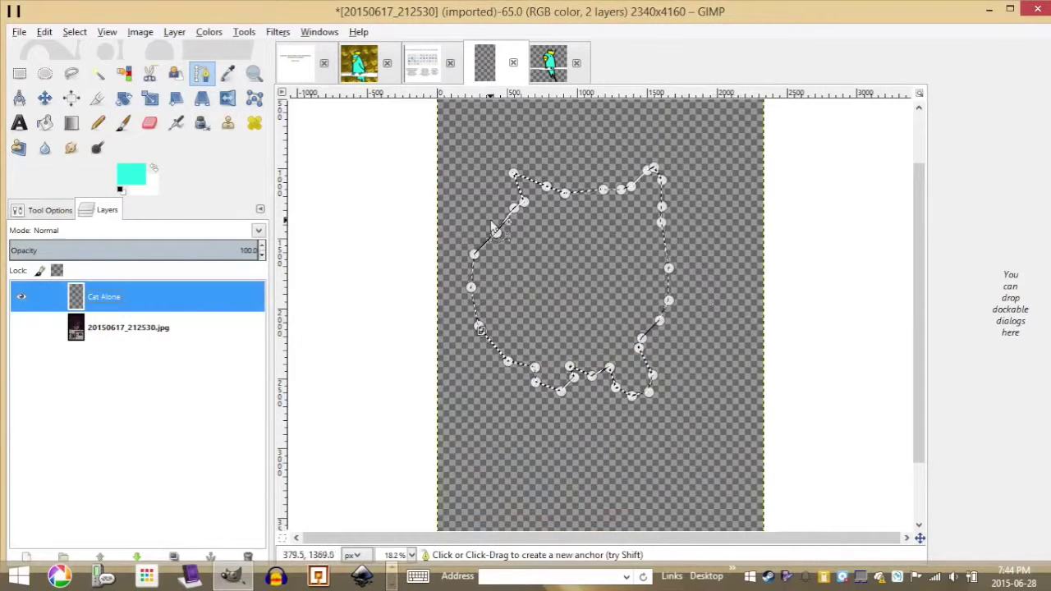
{"action": "left_click", "coordinate": [21, 326]}
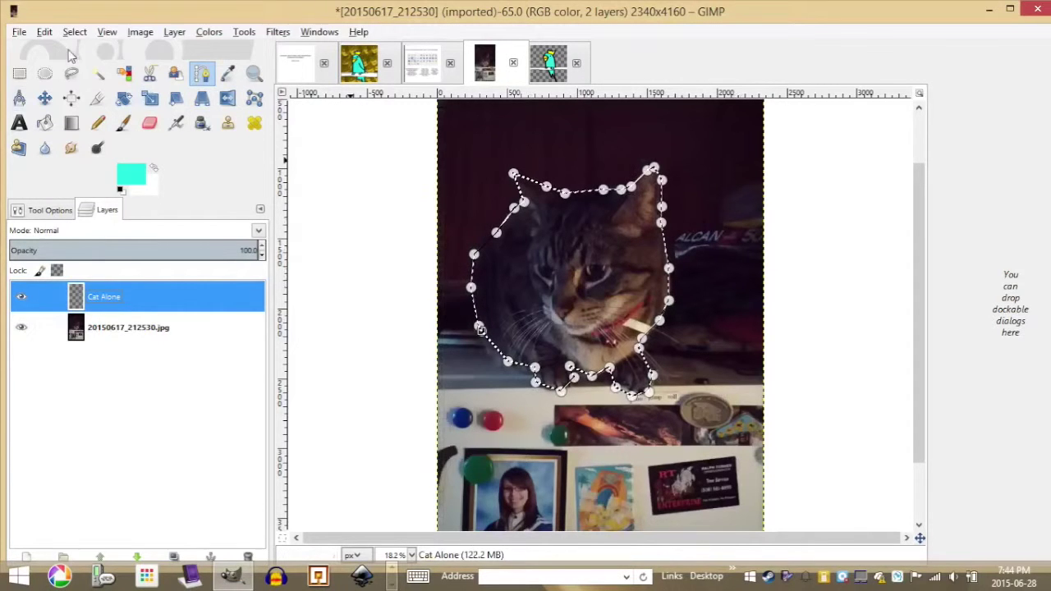
Try to copy the selected cat area with Cat Alone active, paste it with the photo layer hidden, and anchor the floating selection.
{"action": "left_click", "coordinate": [46, 33]}
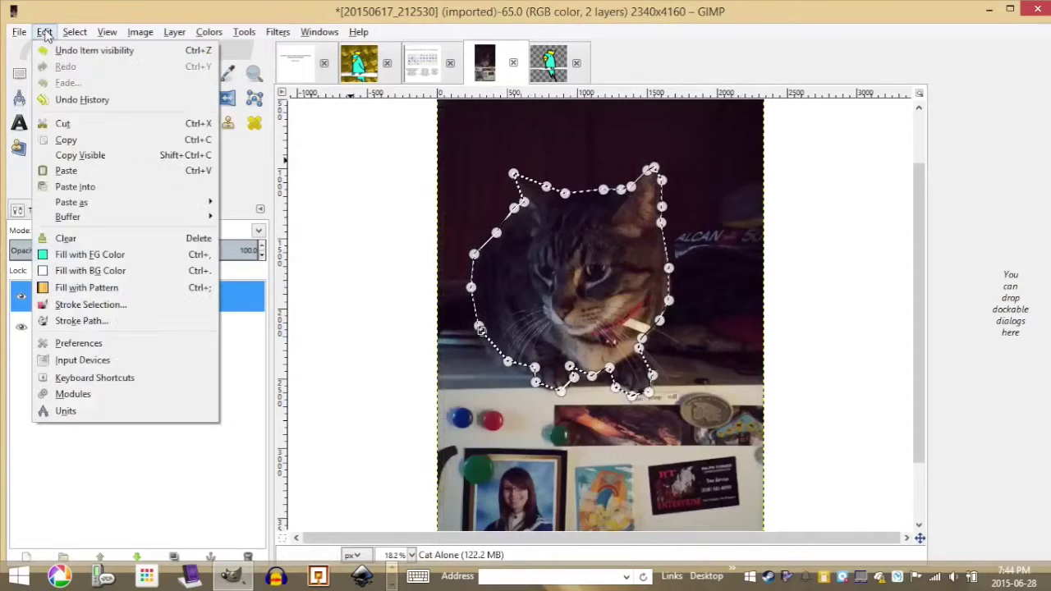
{"action": "left_click", "coordinate": [109, 139]}
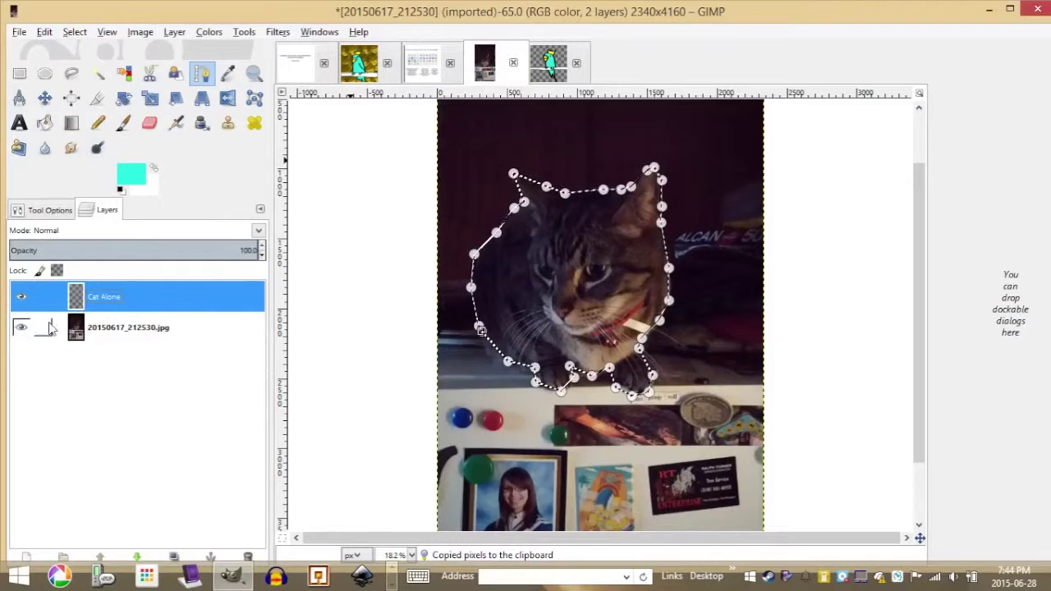
{"action": "left_click", "coordinate": [21, 328]}
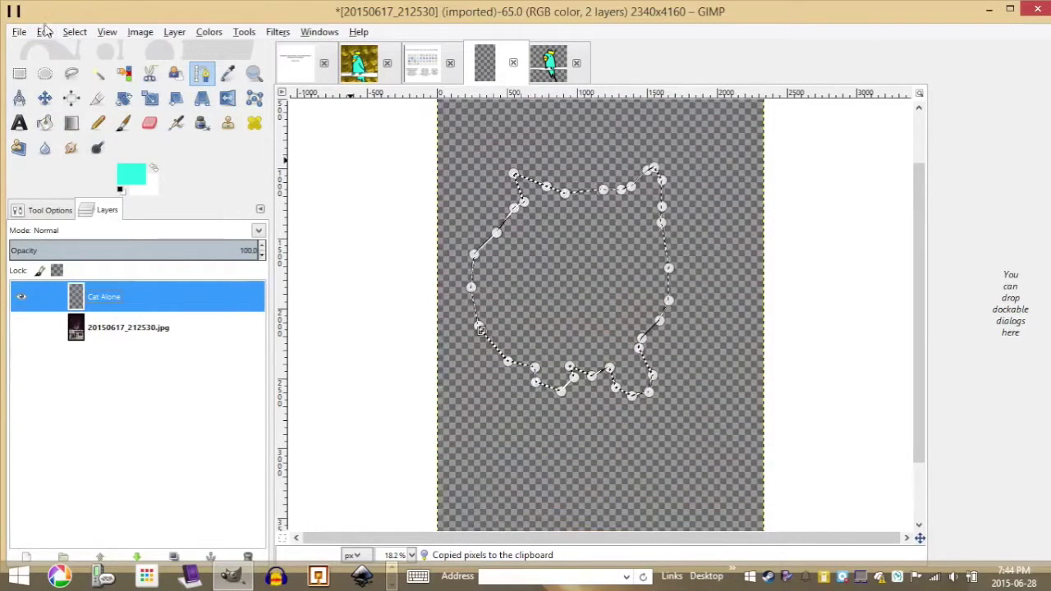
{"action": "left_click", "coordinate": [46, 32]}
{"action": "left_click", "coordinate": [78, 169]}
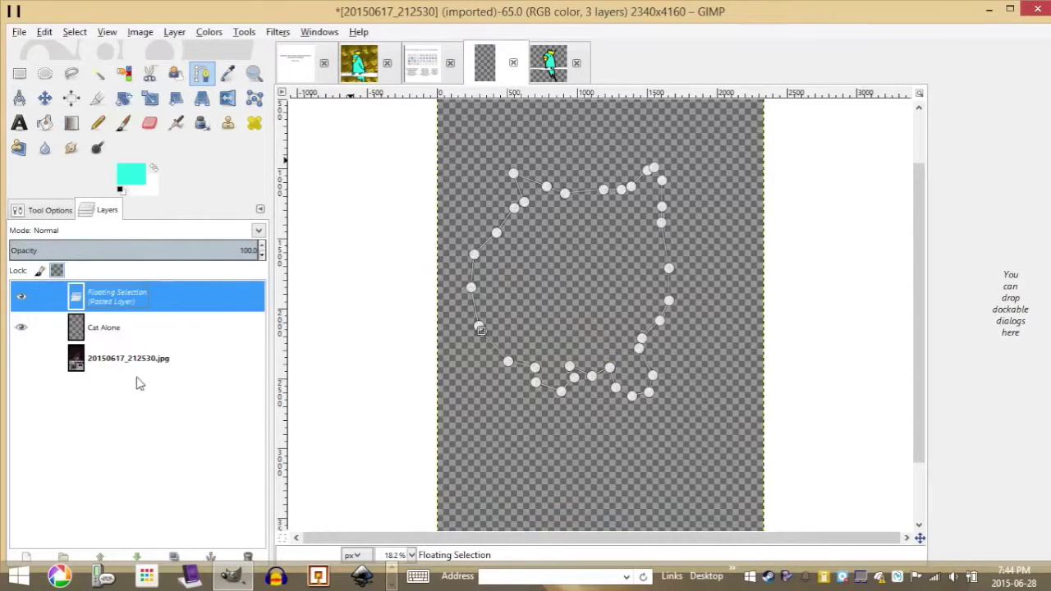
{"action": "right_click", "coordinate": [141, 296]}
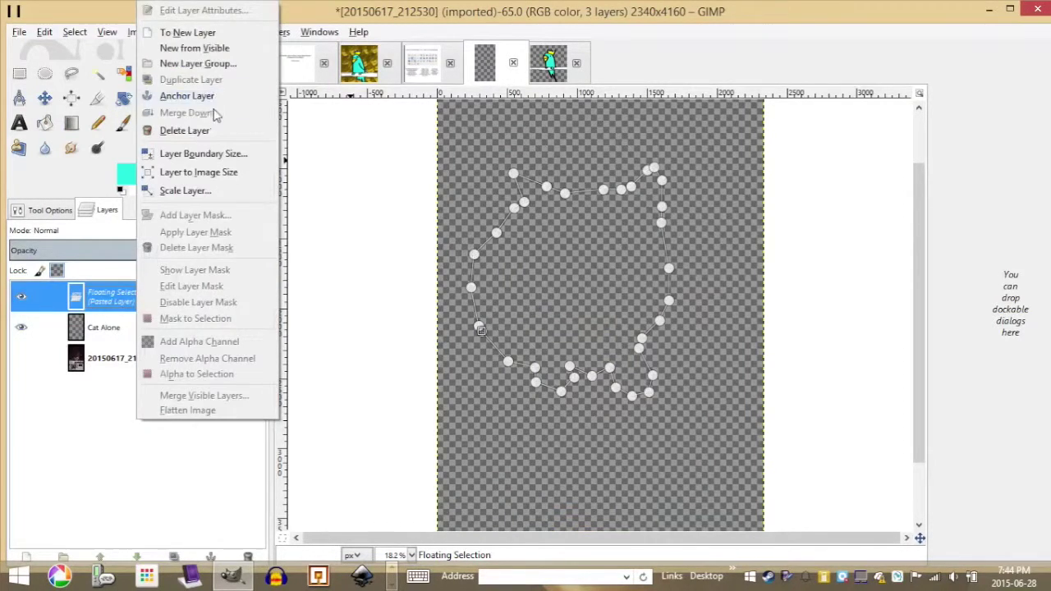
{"action": "left_click", "coordinate": [198, 96]}
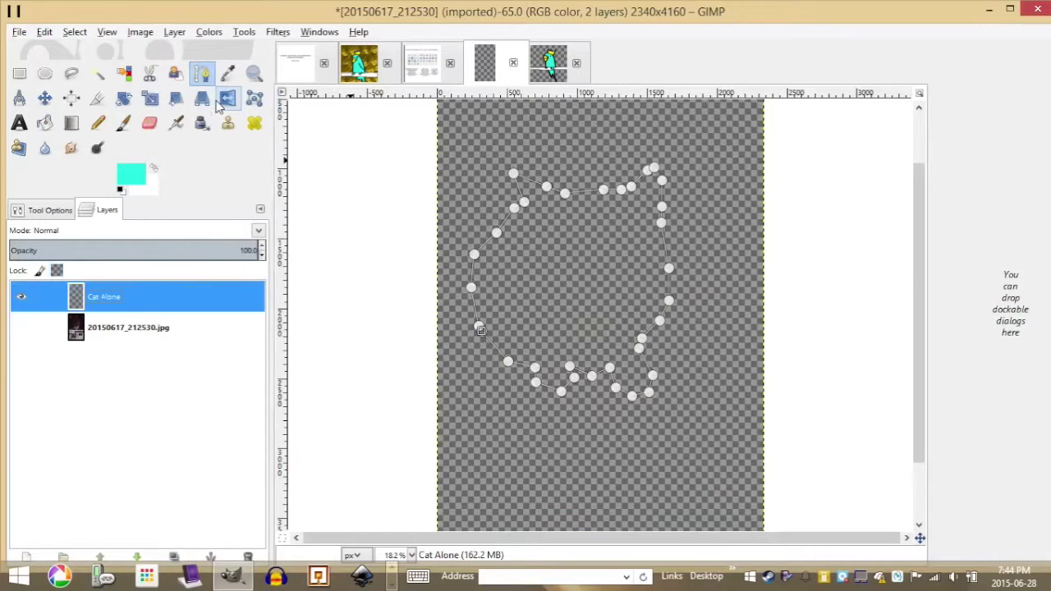
{"action": "left_click", "coordinate": [29, 329]}
{"action": "left_click", "coordinate": [29, 328]}
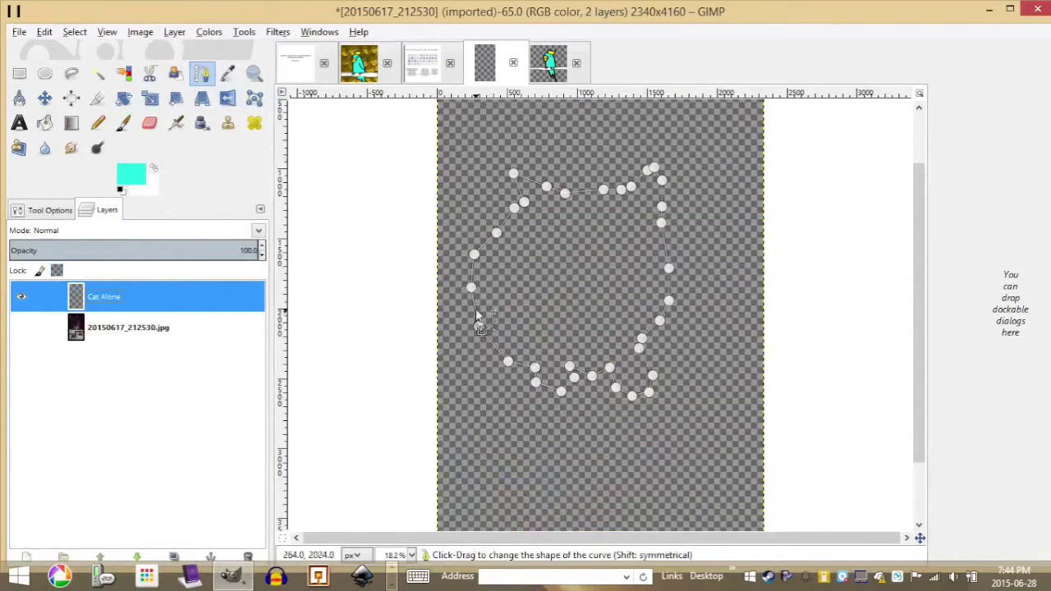
Show and activate the cat photo layer, recreate the selection from the path, and copy the cat.
{"action": "left_click", "coordinate": [28, 329]}
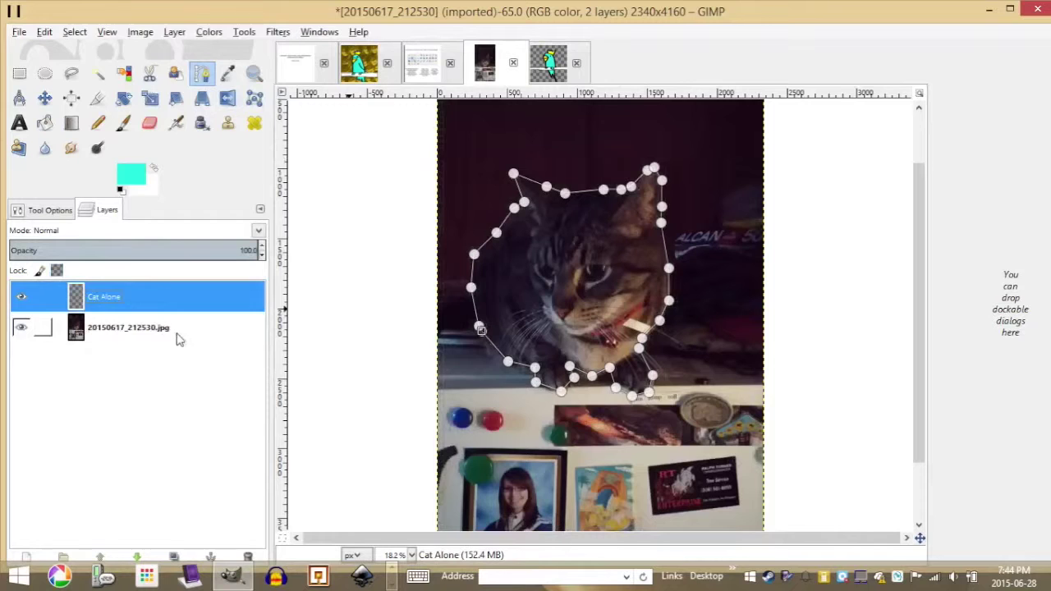
{"action": "left_click", "coordinate": [151, 338]}
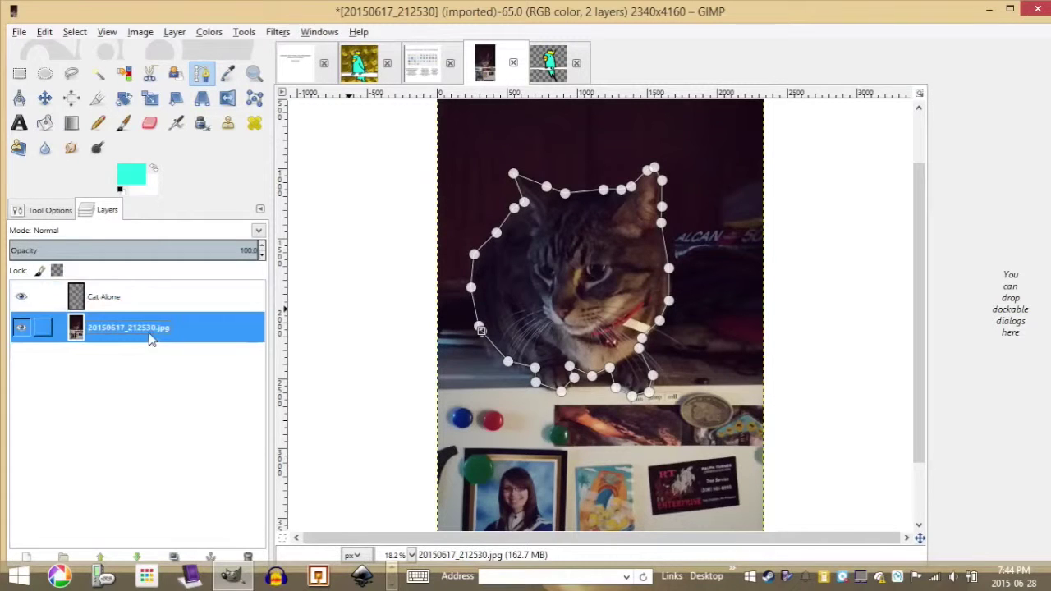
{"action": "left_click", "coordinate": [76, 32]}
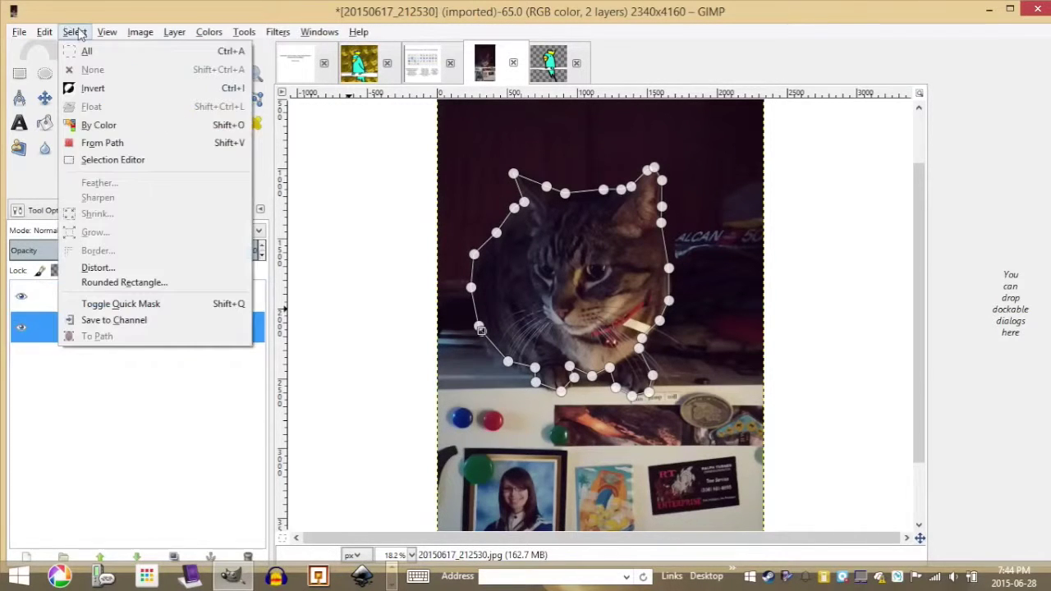
{"action": "left_click", "coordinate": [102, 143]}
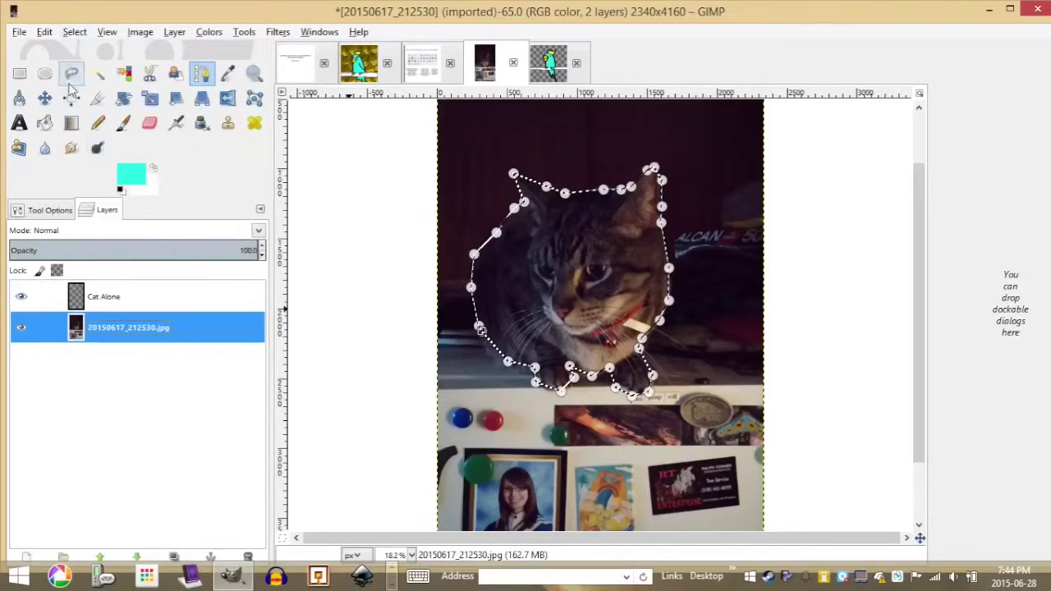
{"action": "left_click", "coordinate": [43, 32]}
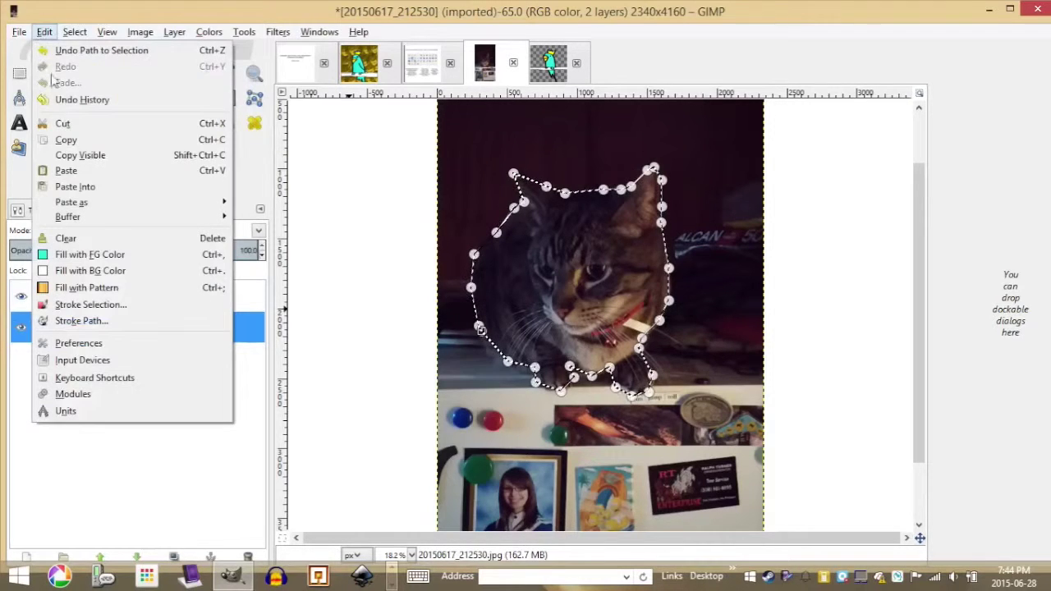
{"action": "left_click", "coordinate": [81, 141]}
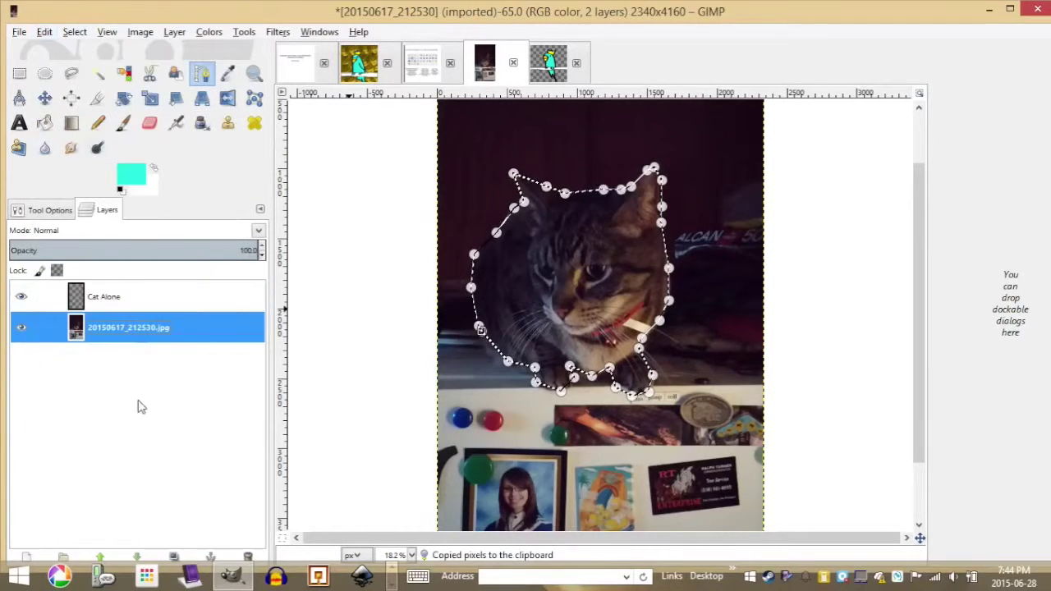
Add a white-filled 2340 x 4160 px layer and move it to the top of the layer stack.
{"action": "left_click", "coordinate": [24, 556]}
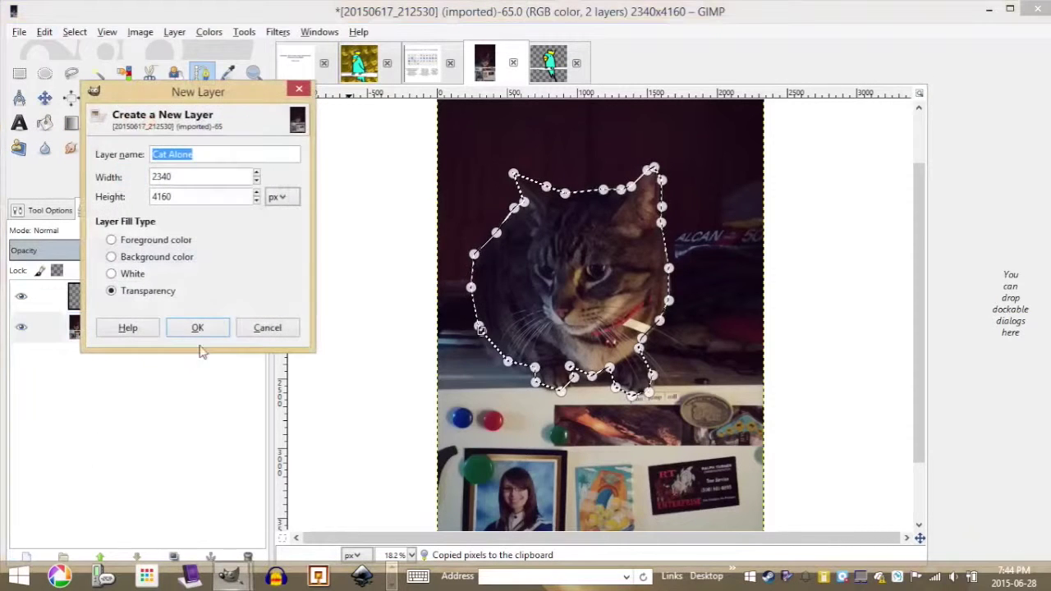
{"action": "left_click", "coordinate": [131, 275]}
{"action": "left_click", "coordinate": [197, 328]}
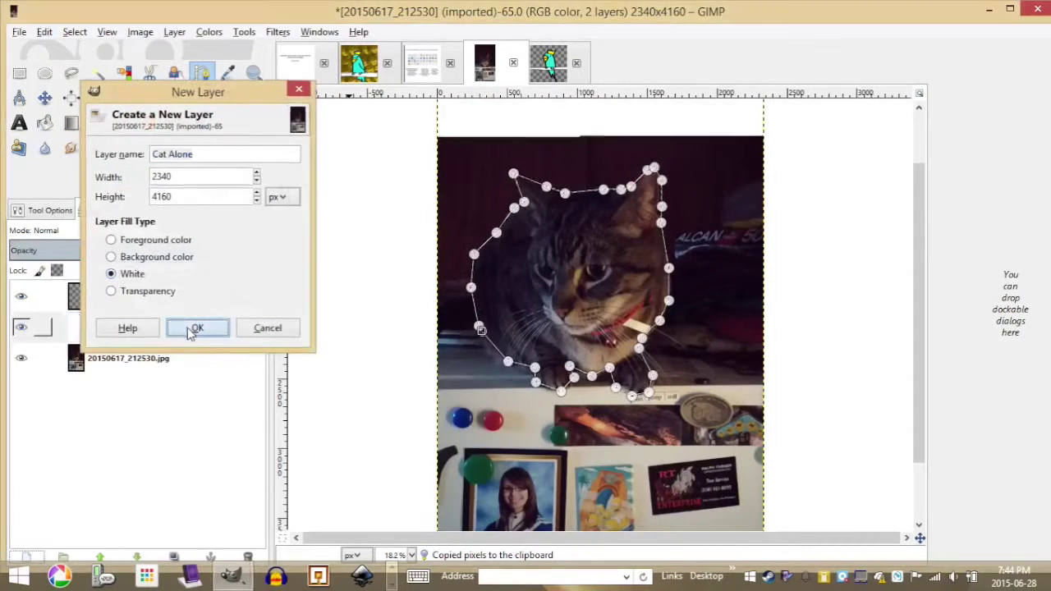
{"action": "left_click_drag", "start_coordinate": [136, 335], "coordinate": [149, 292]}
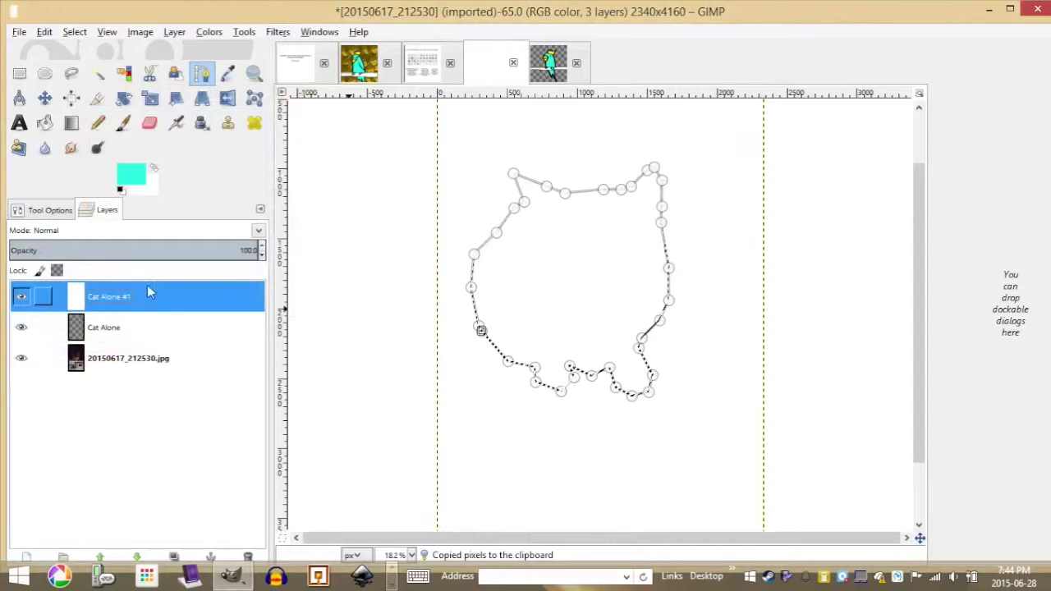
Try pasting the copied cat onto the white Cat Alone #1 layer and discard the floating selection.
{"action": "key", "text": "ctrl+v"}
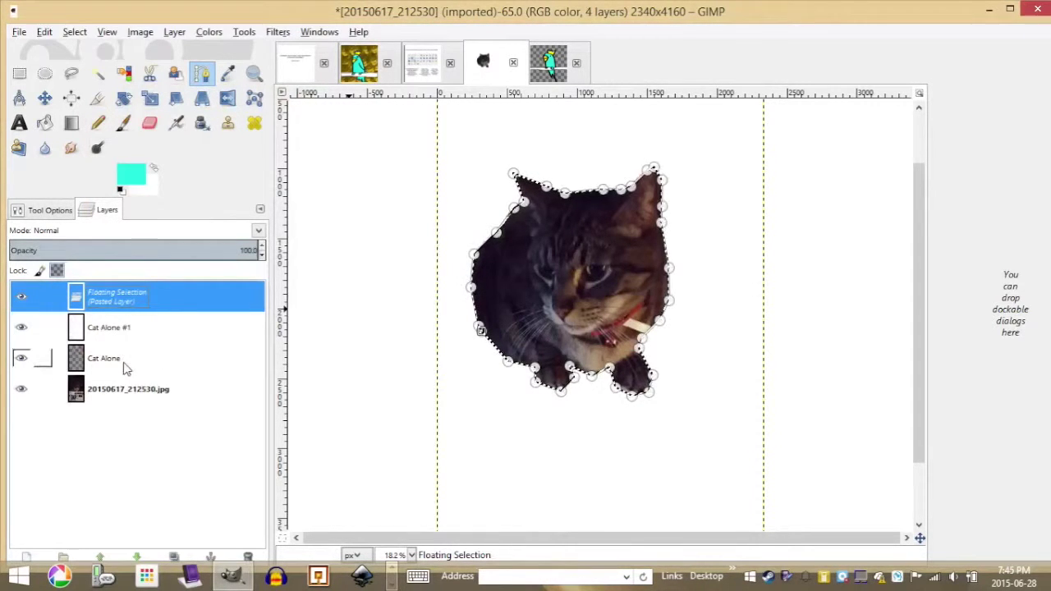
{"action": "right_click", "coordinate": [152, 299]}
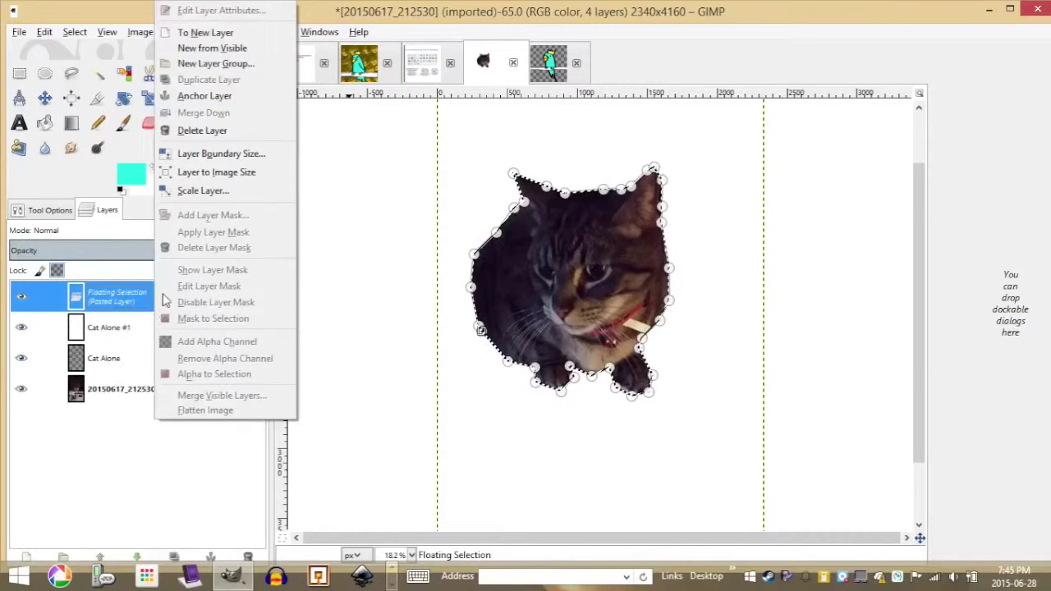
{"action": "left_click", "coordinate": [115, 331]}
{"action": "right_click", "coordinate": [144, 299]}
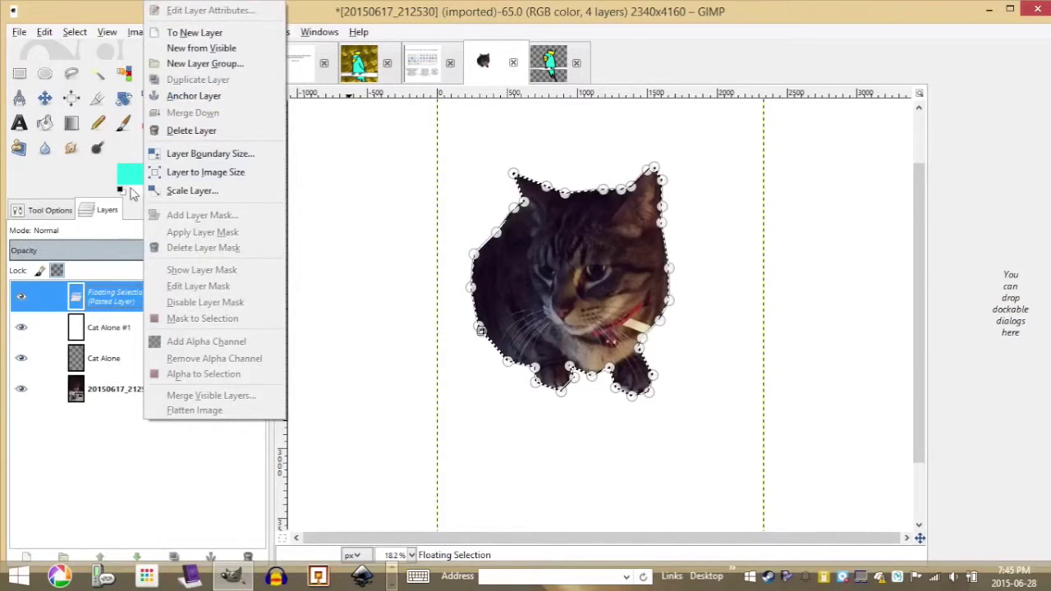
{"action": "left_click", "coordinate": [220, 131]}
Delete the white Cat Alone #1 layer and the empty Cat Alone layer, keeping only the photo layer.
{"action": "right_click", "coordinate": [160, 306]}
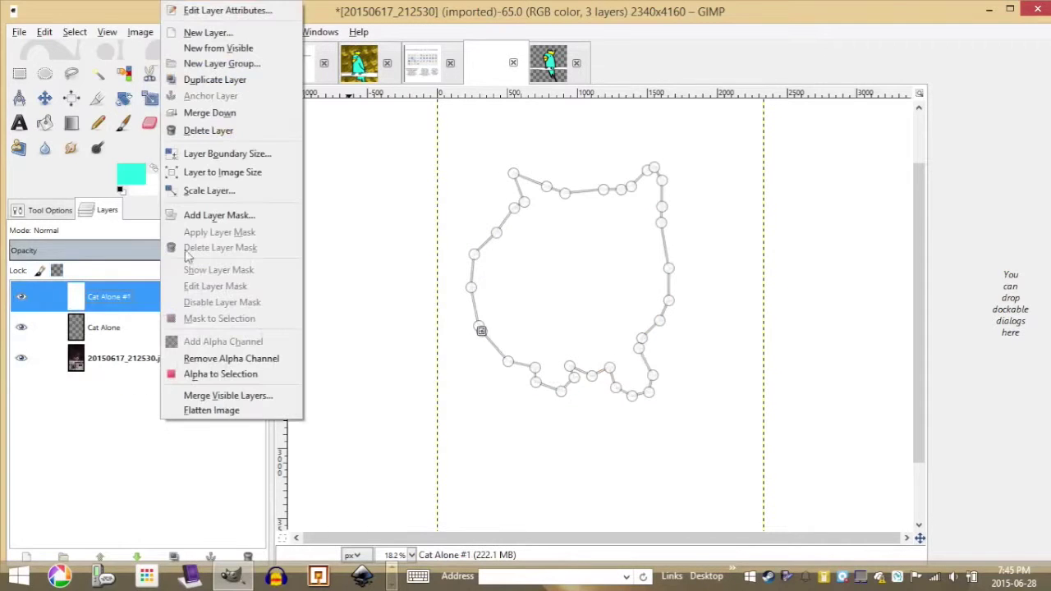
{"action": "left_click", "coordinate": [228, 130]}
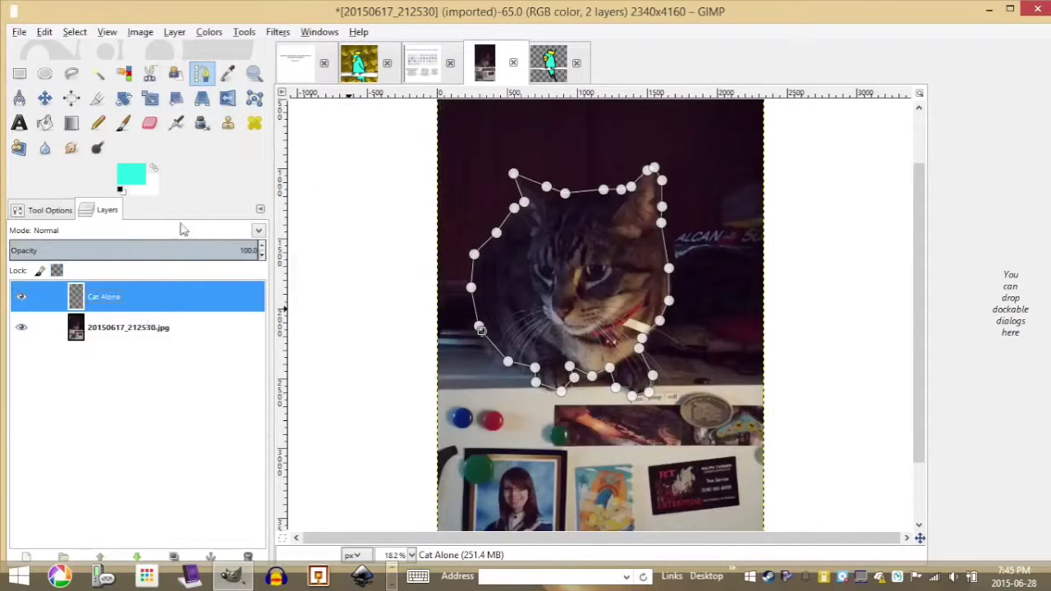
{"action": "right_click", "coordinate": [144, 306]}
{"action": "left_click", "coordinate": [206, 131]}
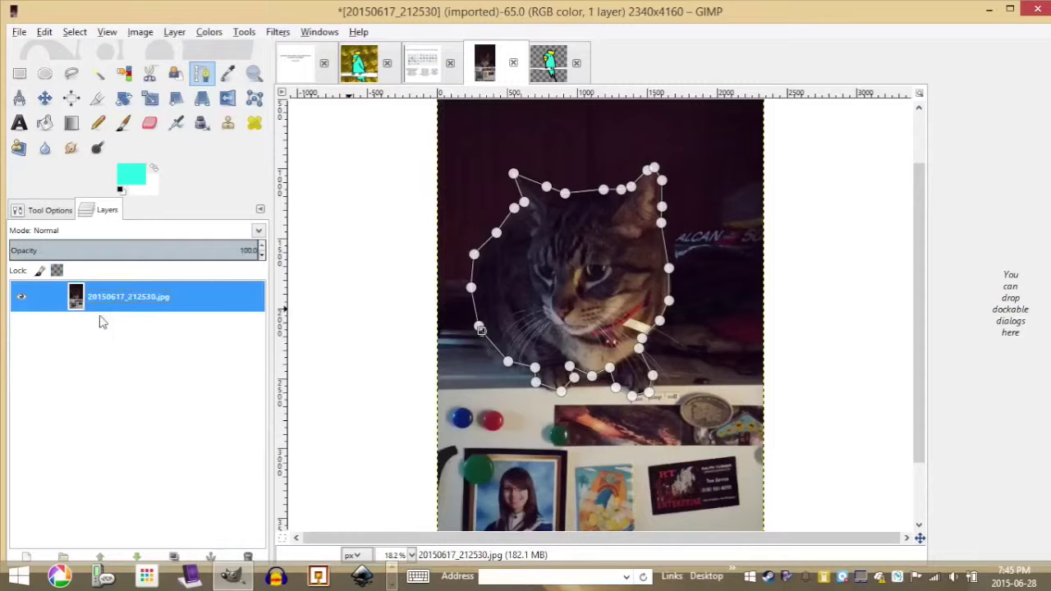
Add a new transparent 2340 x 4160 px layer named Cat Alone above the photo layer.
{"action": "left_click", "coordinate": [26, 559]}
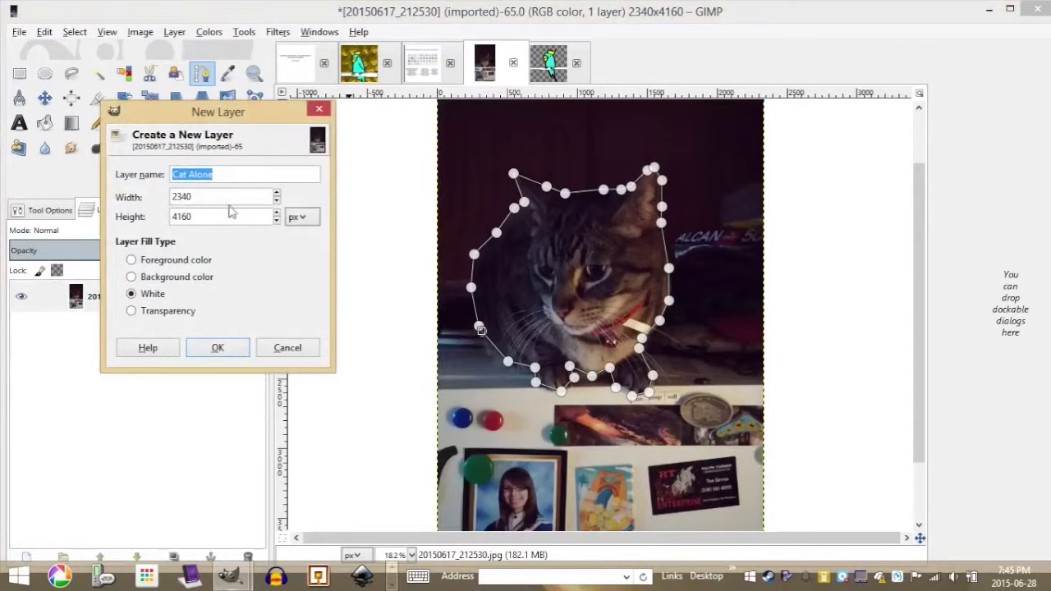
{"action": "left_click", "coordinate": [160, 312]}
{"action": "left_click", "coordinate": [230, 354]}
{"action": "left_click", "coordinate": [162, 305]}
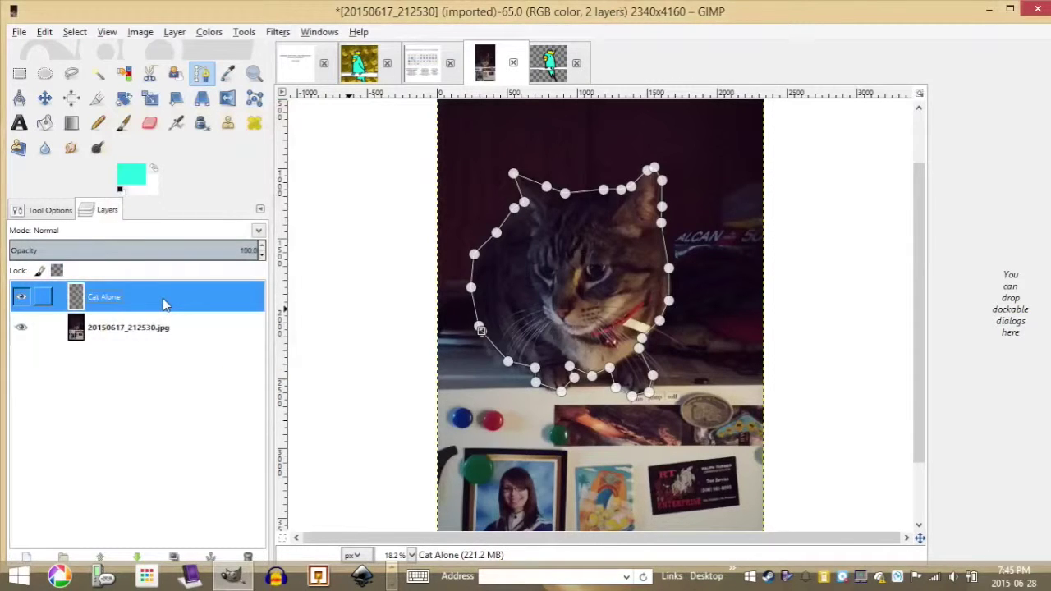
Hide the photo layer, paste the copied cat, and anchor the floating selection to the Cat Alone layer.
{"action": "left_click", "coordinate": [22, 328]}
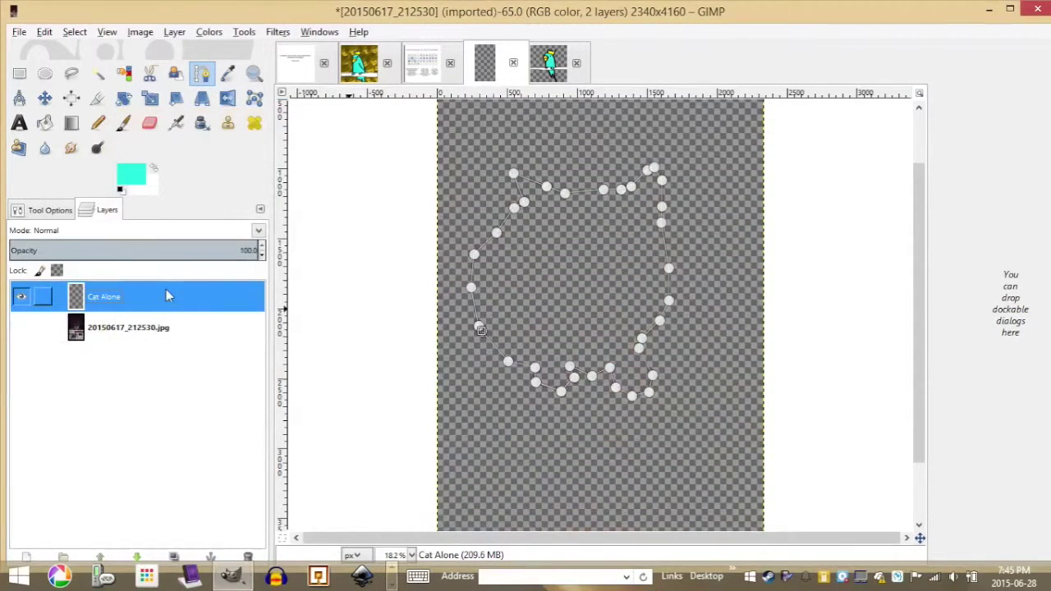
{"action": "key", "text": "ctrl+v"}
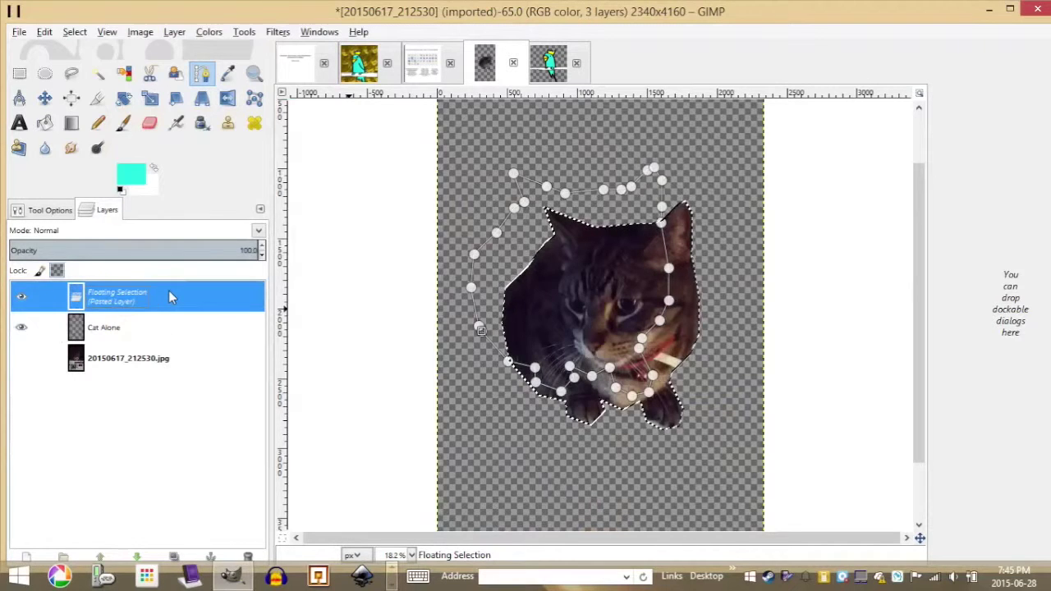
{"action": "left_click", "coordinate": [75, 32]}
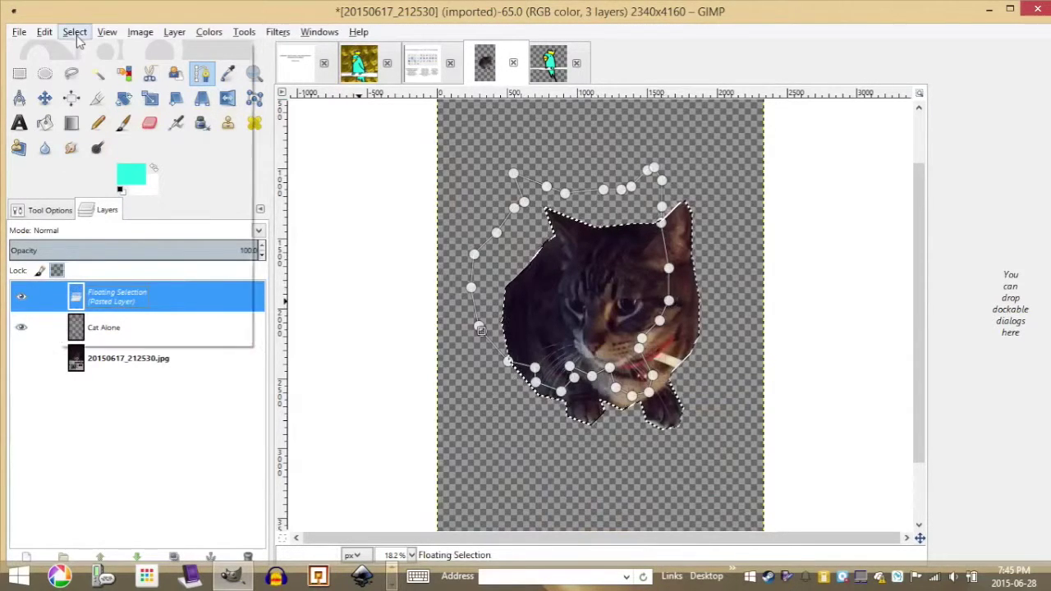
{"action": "left_click", "coordinate": [31, 333]}
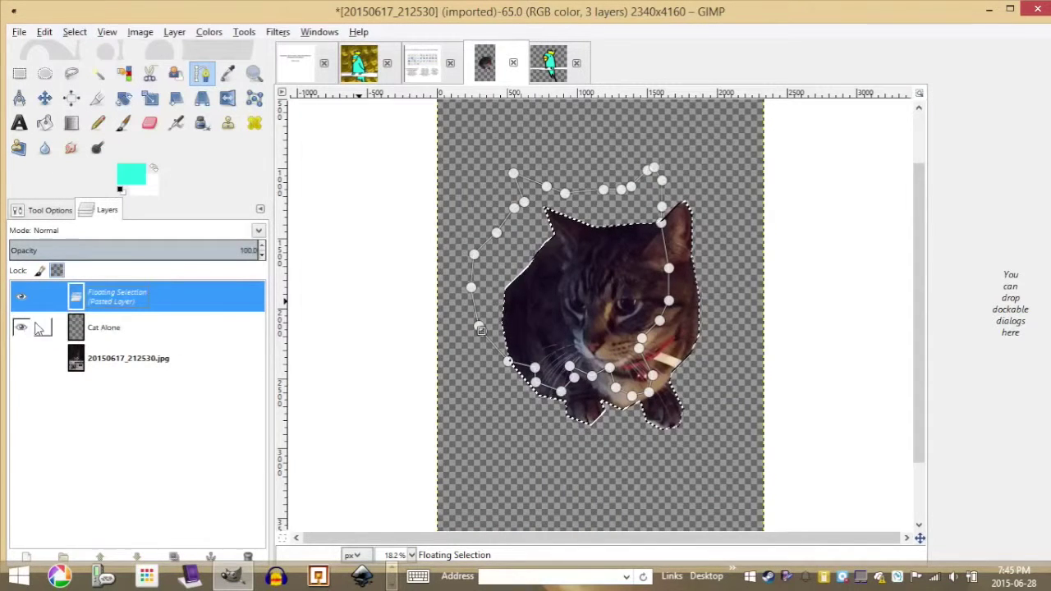
{"action": "right_click", "coordinate": [164, 297]}
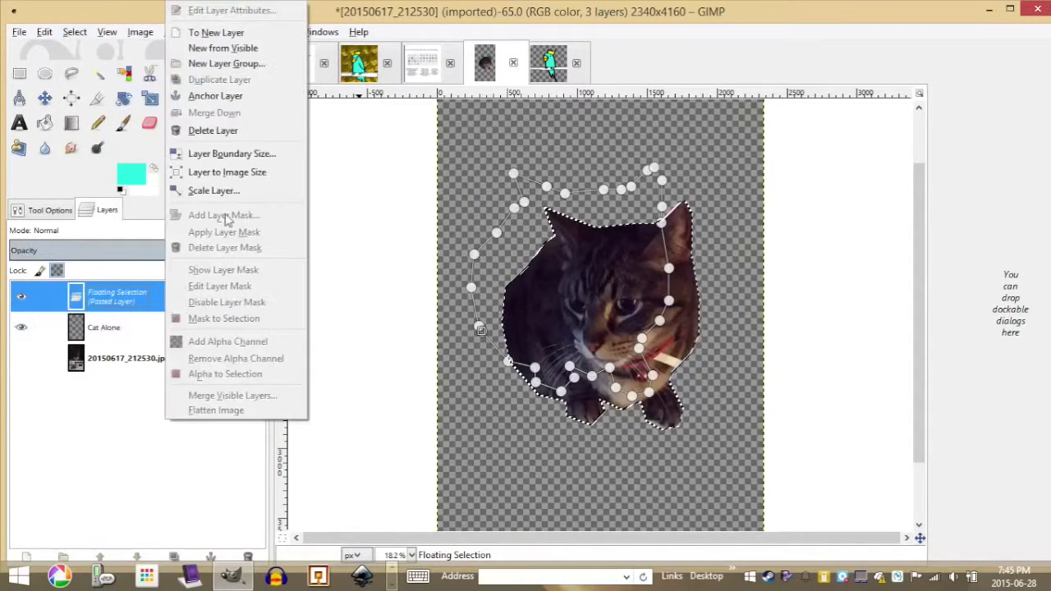
{"action": "left_click", "coordinate": [246, 96]}
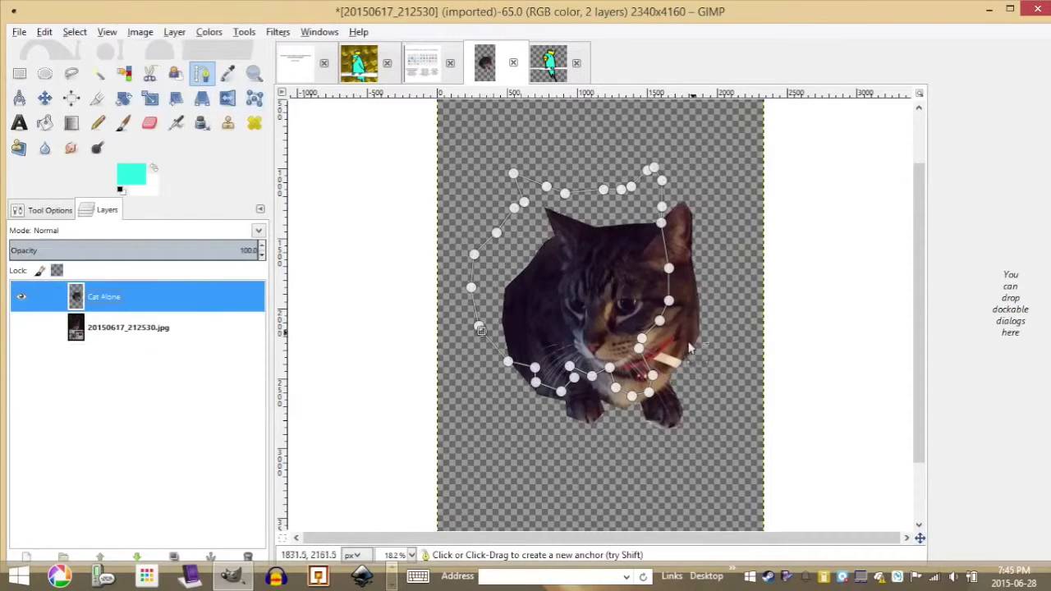
Move the cut-out cat on the Cat Alone layer slightly upward.
{"action": "key", "text": "m"}
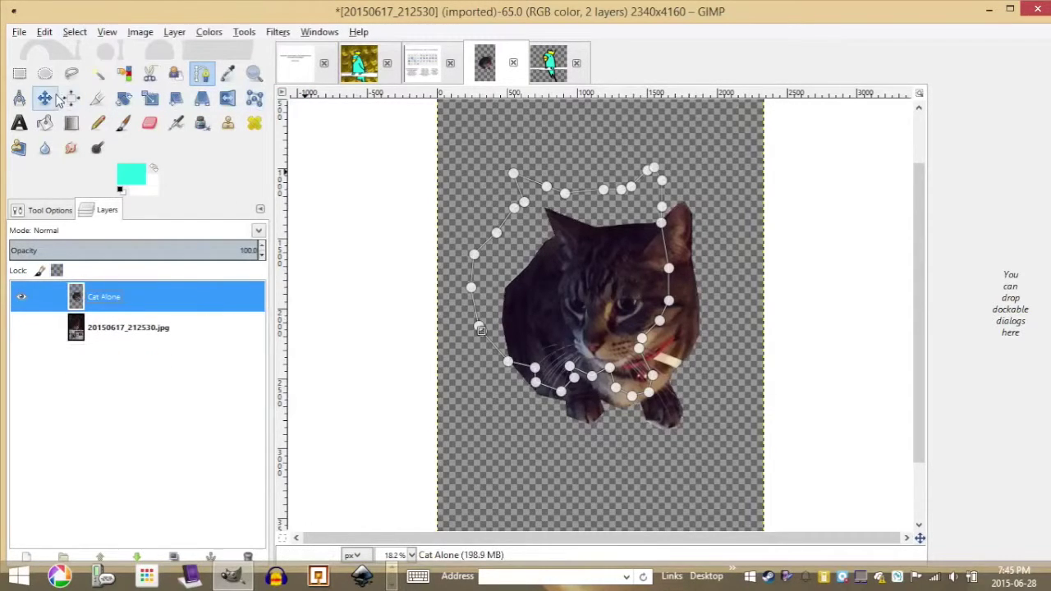
{"action": "mouse_move", "coordinate": [642, 315]}
{"action": "left_mouse_down"}
{"action": "mouse_move", "coordinate": [617, 292]}
{"action": "mouse_move", "coordinate": [644, 302]}
{"action": "left_mouse_up"}
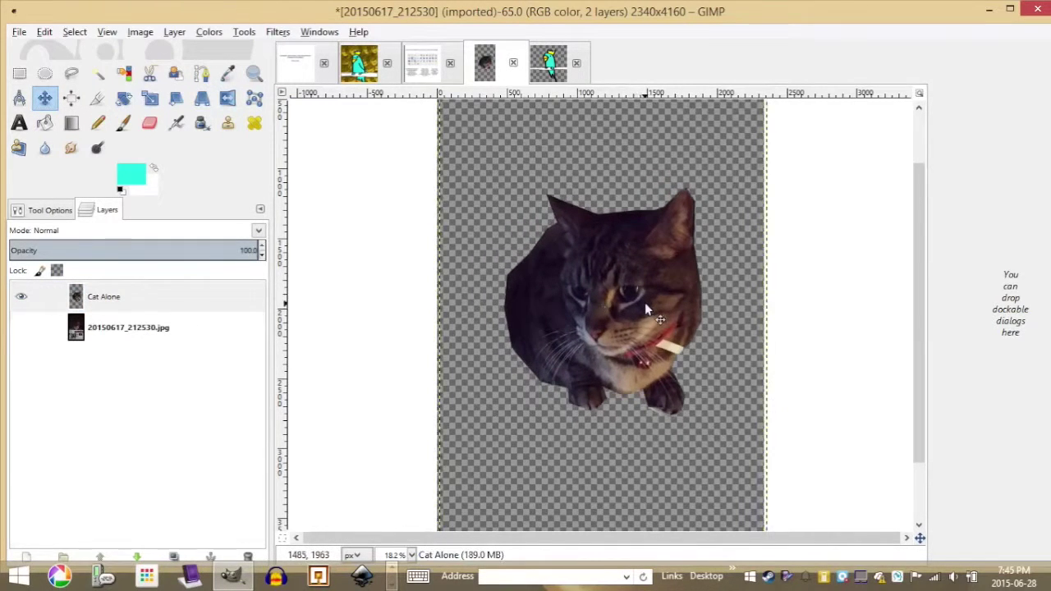
{"action": "key", "text": "minus"}
{"action": "key", "text": "plus"}
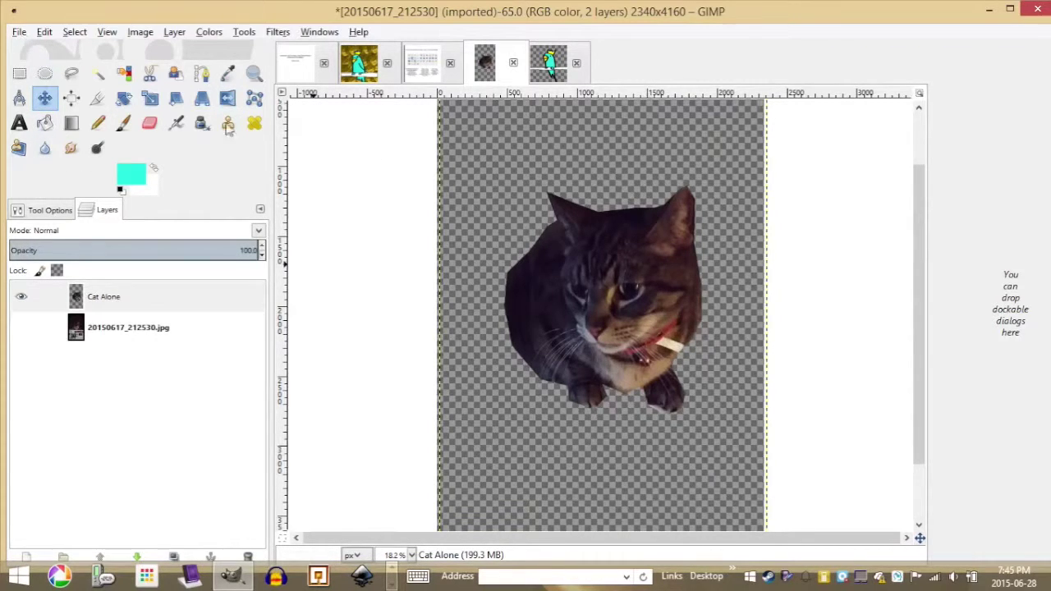
Trace a new closed path loosely around the whole cut-out cat and copy the area selected from it.
{"action": "left_click", "coordinate": [72, 33]}
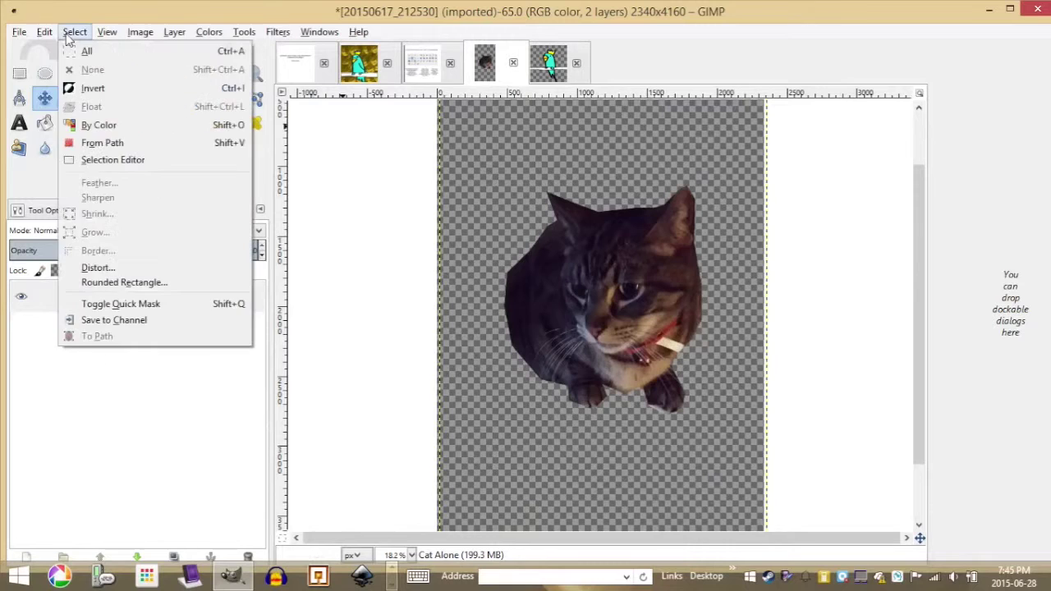
{"action": "left_click", "coordinate": [102, 142]}
{"action": "key", "text": "b"}
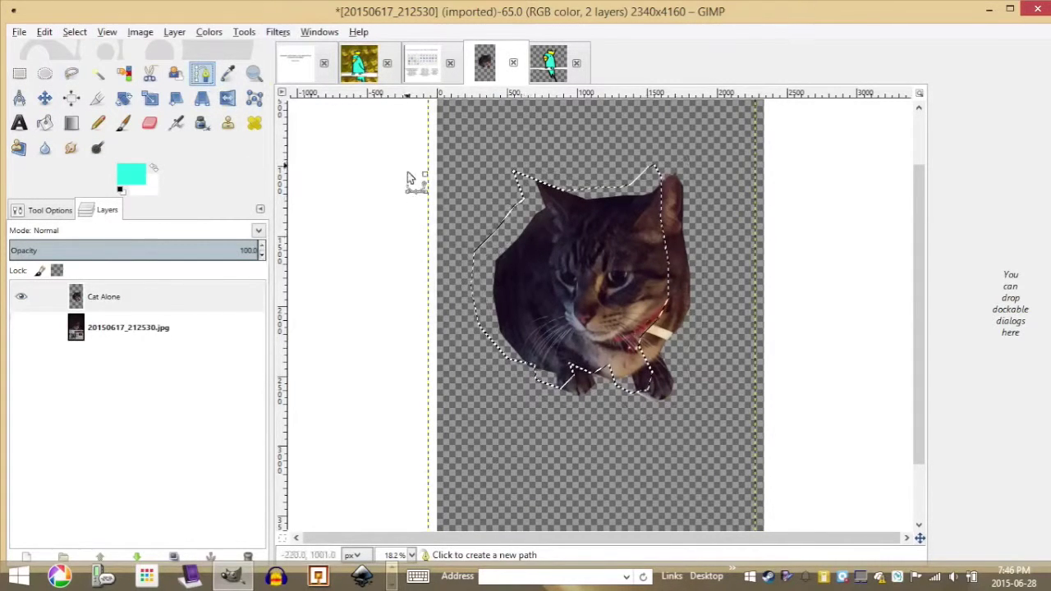
{"action": "left_click", "coordinate": [502, 238]}
{"action": "left_click", "coordinate": [536, 200]}
{"action": "left_click", "coordinate": [586, 186]}
{"action": "left_click", "coordinate": [640, 182]}
{"action": "left_click", "coordinate": [683, 165]}
{"action": "left_click", "coordinate": [694, 216]}
{"action": "left_click", "coordinate": [701, 289]}
{"action": "left_click", "coordinate": [676, 343]}
{"action": "left_click", "coordinate": [687, 394]}
{"action": "left_click", "coordinate": [660, 414]}
{"action": "left_click", "coordinate": [515, 374]}
{"action": "left_click", "coordinate": [490, 315]}
{"action": "left_click", "coordinate": [487, 261]}
{"action": "key", "text": "Return"}
{"action": "key", "text": "ctrl+c"}
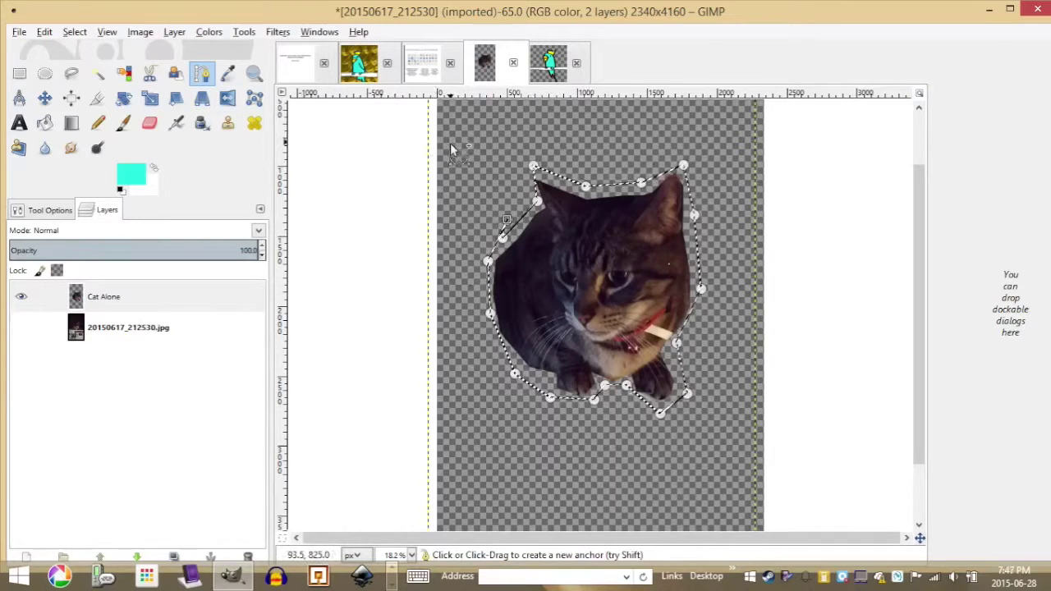
Try starting a new blank 2340 x 4160 px image and close it again.
{"action": "left_click", "coordinate": [18, 31]}
{"action": "left_click", "coordinate": [34, 50]}
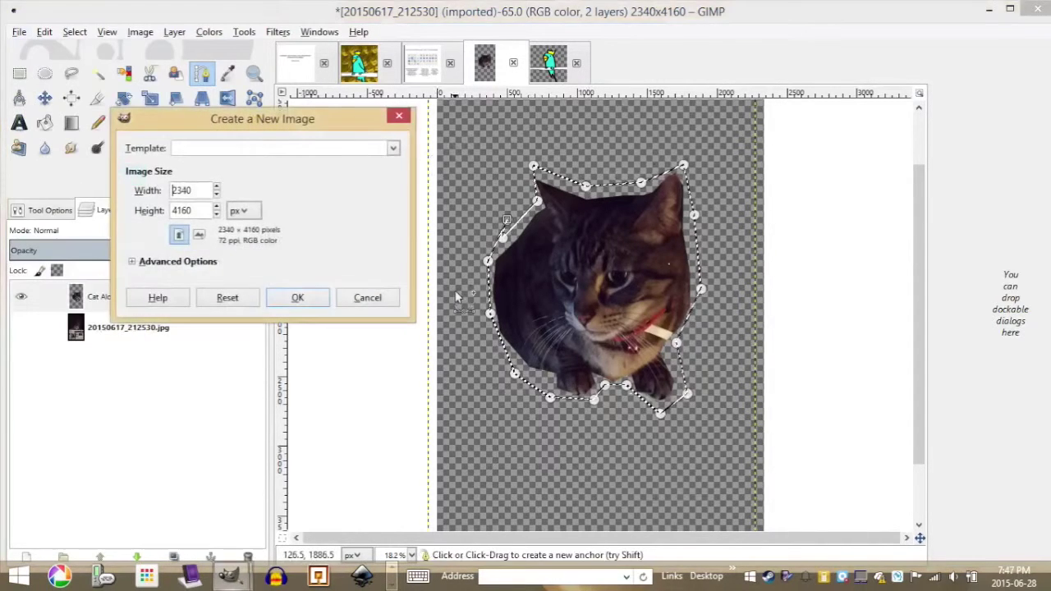
{"action": "left_click", "coordinate": [301, 299]}
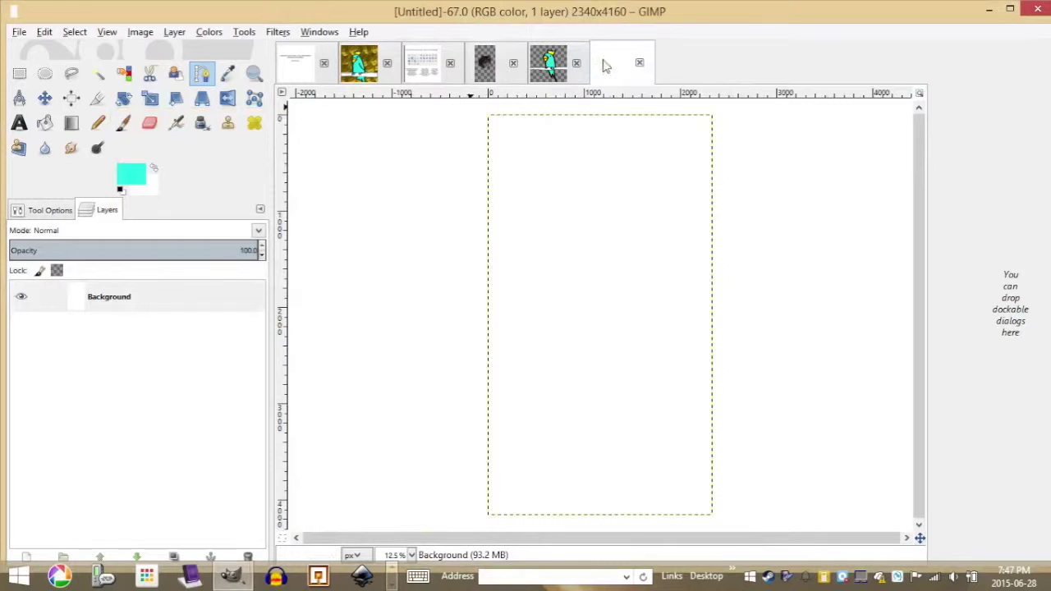
{"action": "left_click", "coordinate": [641, 64]}
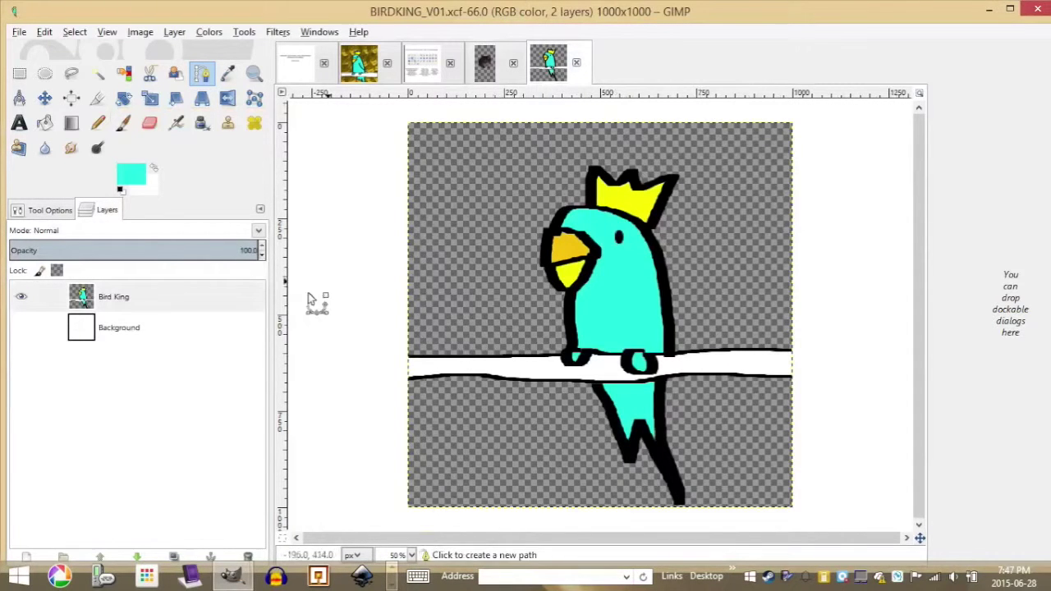
Add a transparent 1000 x 1000 px layer named Cat Wall to the BIRDKING_V01 image and hide the Bird King layer.
{"action": "left_click", "coordinate": [23, 558]}
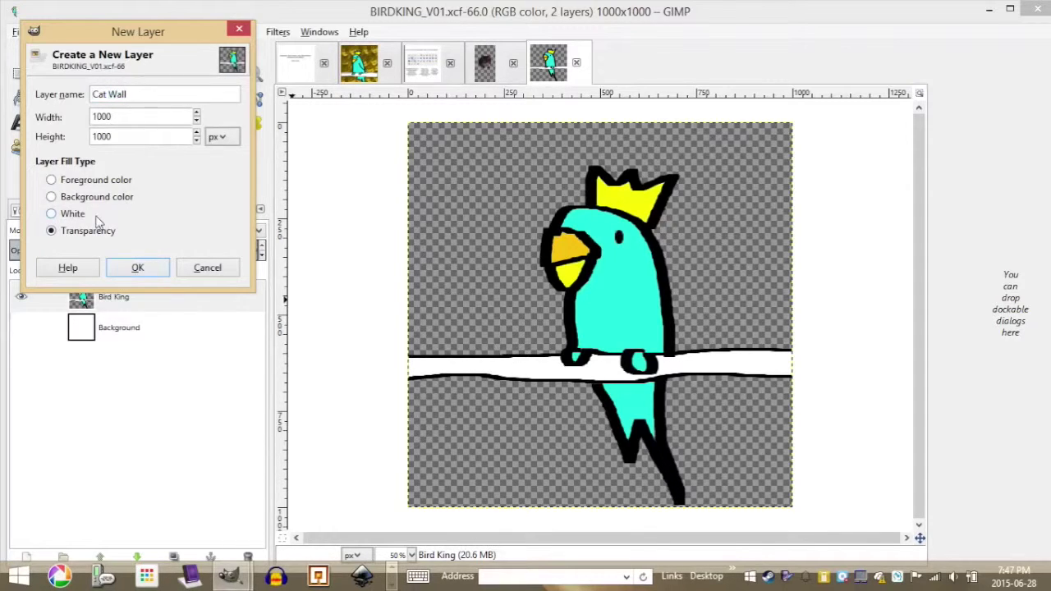
{"action": "left_click", "coordinate": [138, 268]}
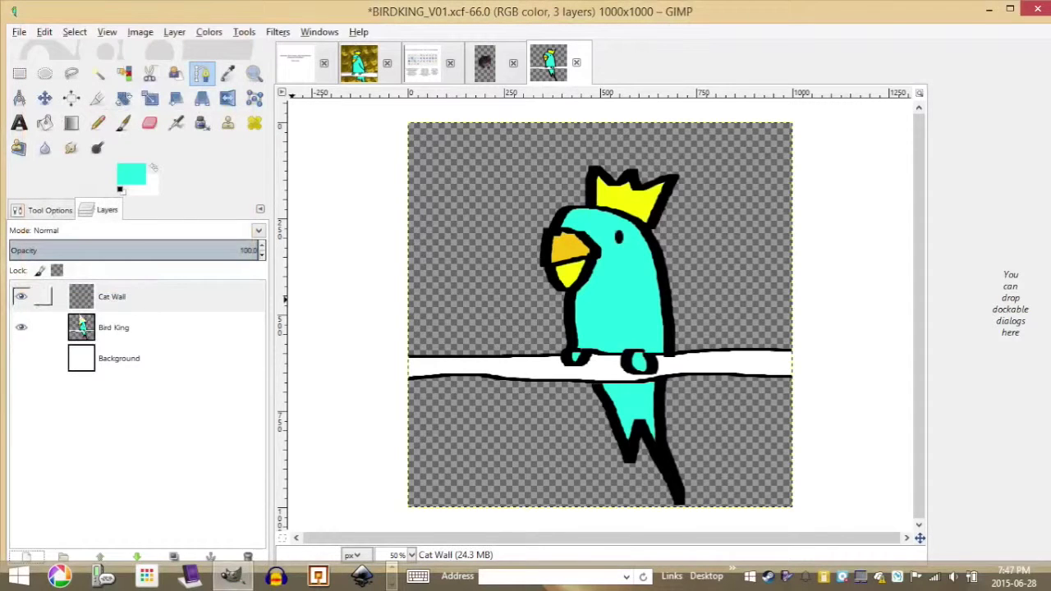
{"action": "left_click", "coordinate": [20, 329]}
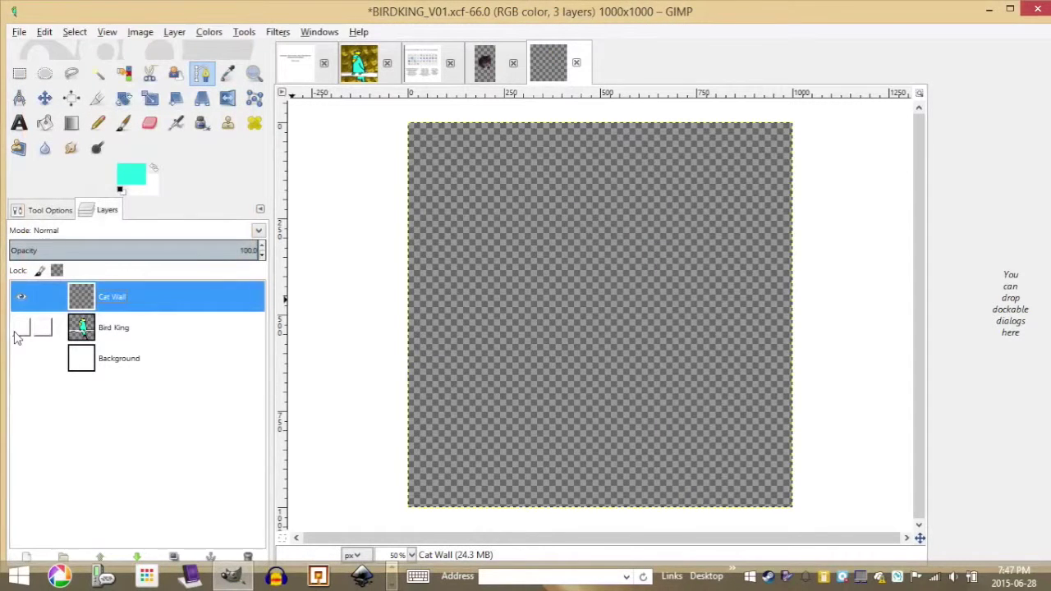
Paste the copied cat into the BIRDKING_V01 image with the Cat Wall layer active.
{"action": "right_click", "coordinate": [507, 181]}
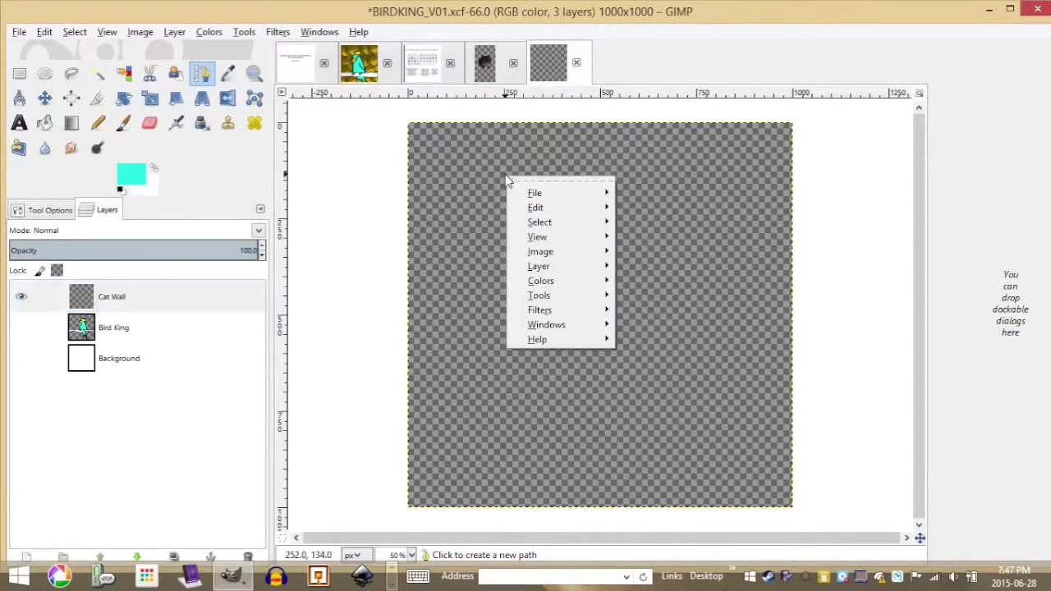
{"action": "left_click", "coordinate": [72, 33]}
{"action": "left_click", "coordinate": [44, 31]}
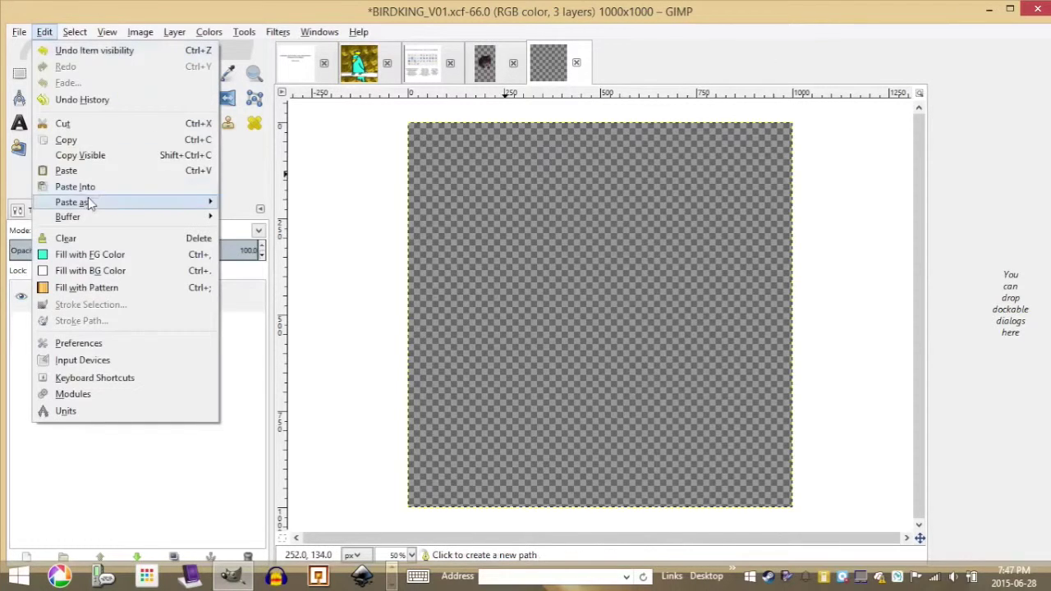
{"action": "left_click", "coordinate": [96, 178]}
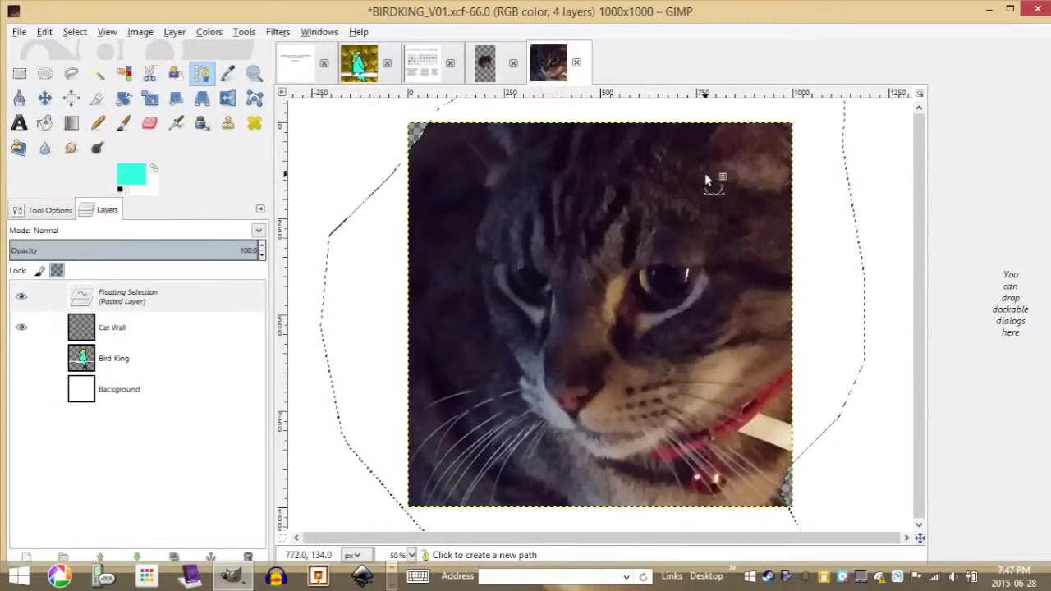
Compare the cat photo image with the pasted result in BIRDKING_V01 and check the photo's pixel size in its image properties.
{"action": "left_click", "coordinate": [486, 66]}
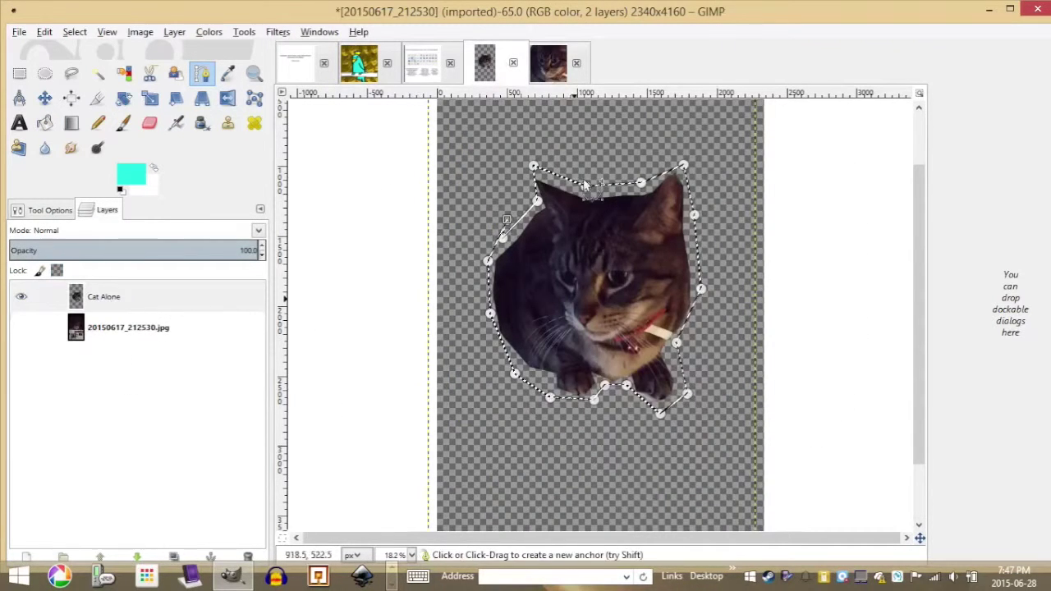
{"action": "left_click", "coordinate": [566, 66]}
{"action": "key", "text": "ctrl+v"}
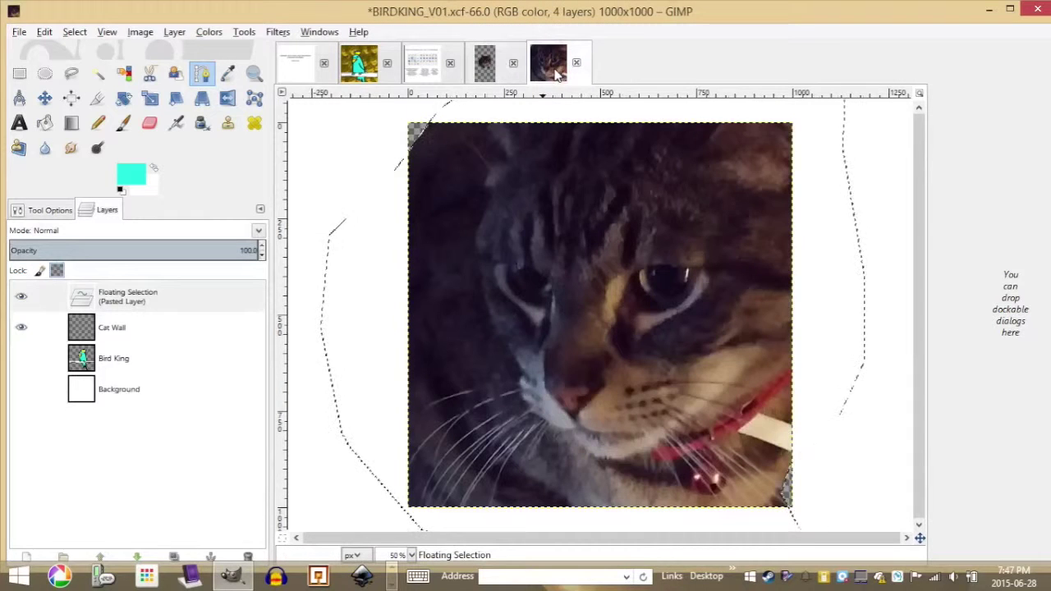
{"action": "left_click", "coordinate": [516, 73]}
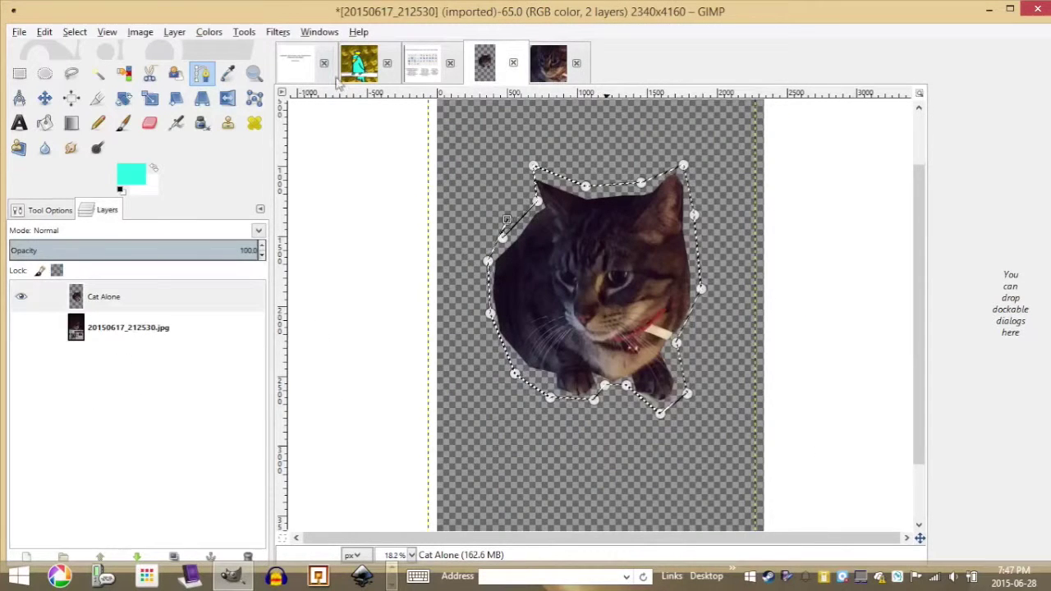
{"action": "left_click", "coordinate": [173, 32]}
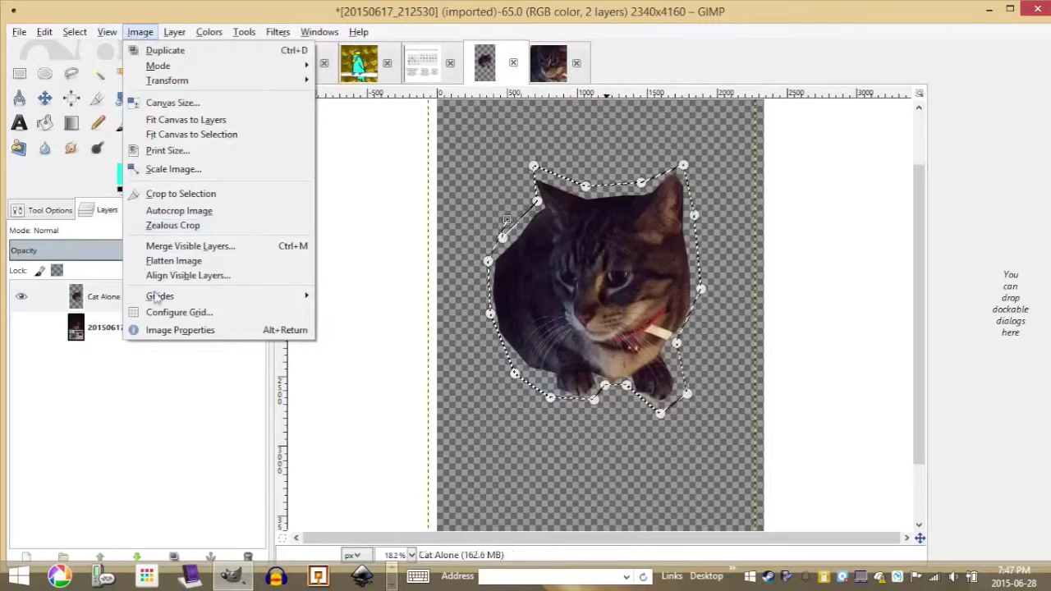
{"action": "left_click", "coordinate": [185, 329]}
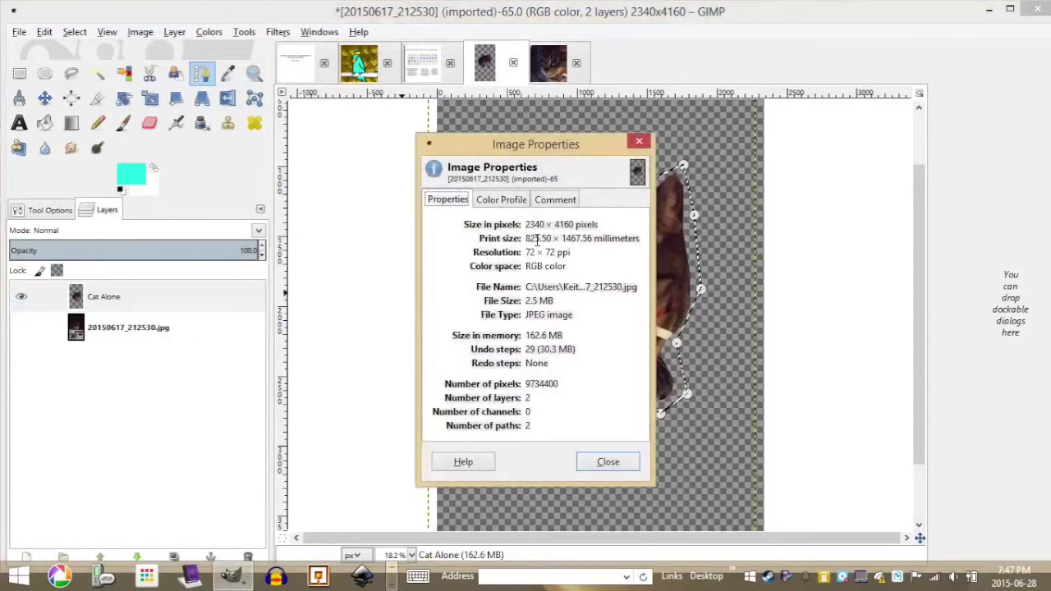
{"action": "triple_click", "coordinate": [578, 226]}
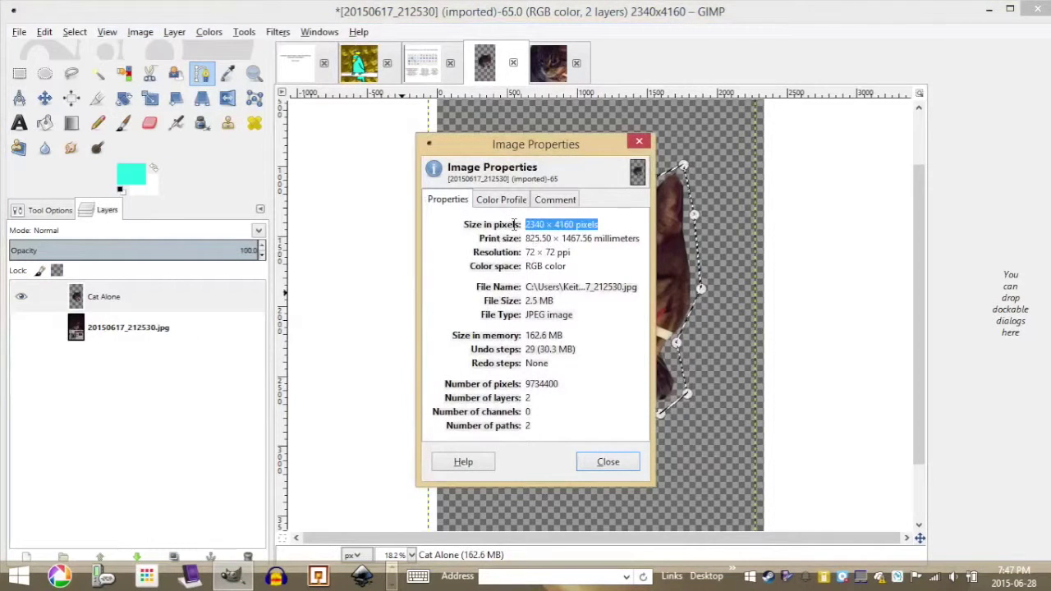
Return to the BIRDKING_V01 image, show the Bird King layer and hide the pasted floating selection and the Cat Wall layer.
{"action": "left_click", "coordinate": [607, 462]}
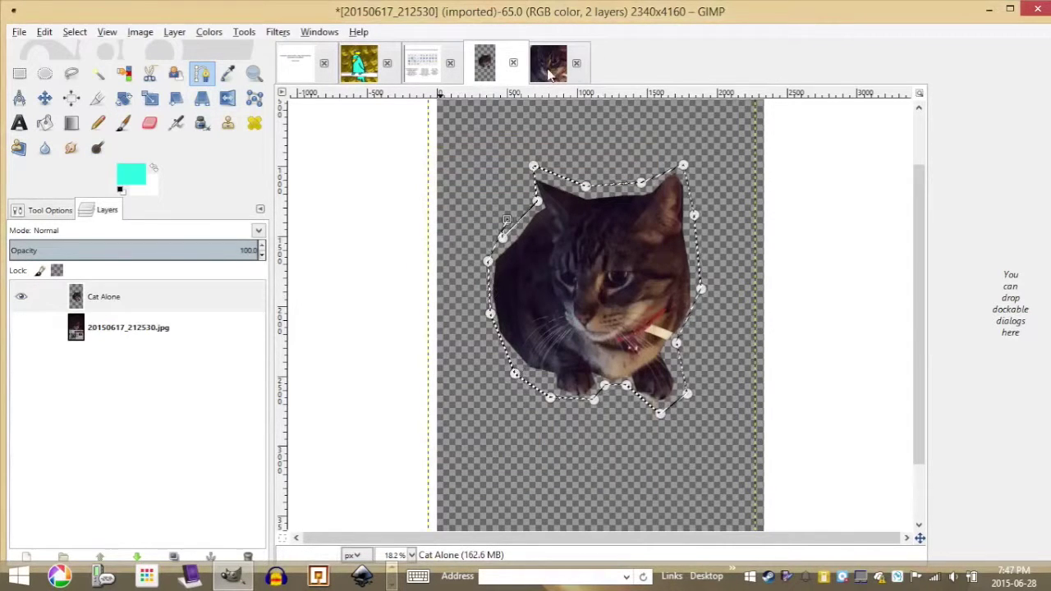
{"action": "left_click", "coordinate": [123, 330]}
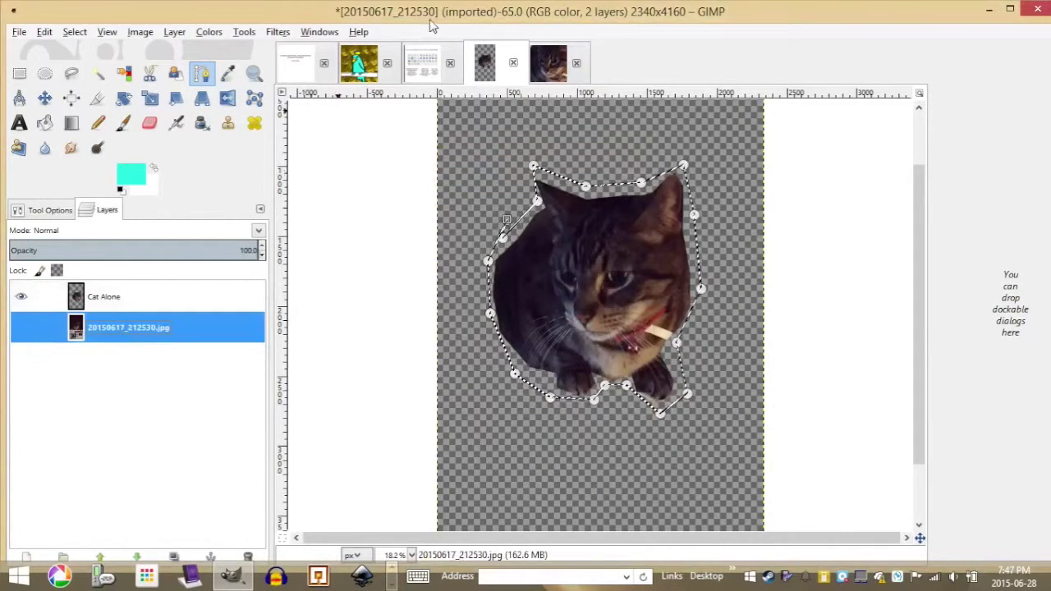
{"action": "left_click", "coordinate": [566, 69]}
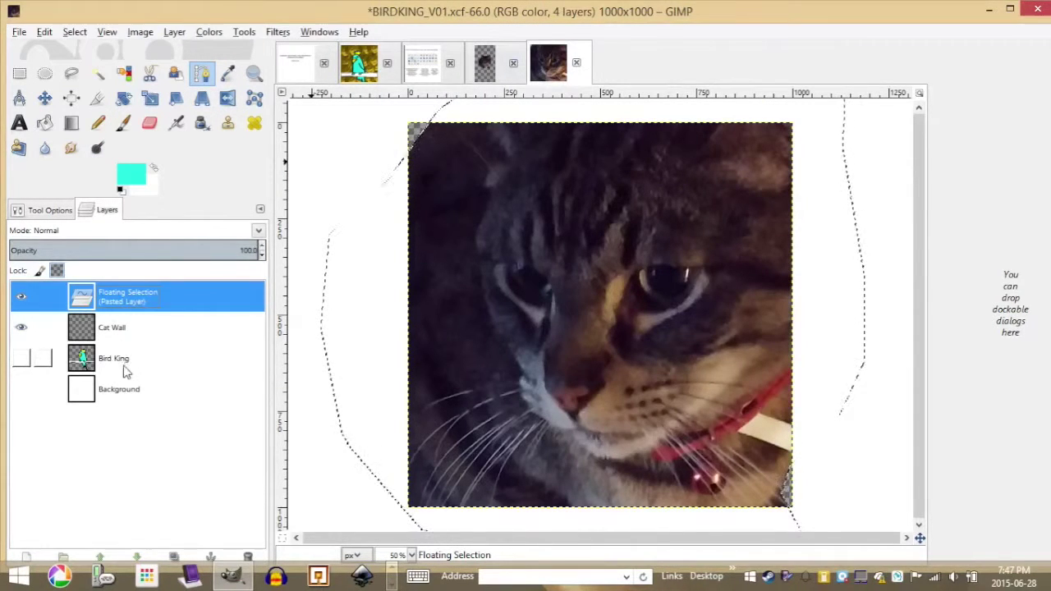
{"action": "left_click", "coordinate": [21, 361]}
{"action": "left_click", "coordinate": [22, 297]}
{"action": "left_click", "coordinate": [21, 327]}
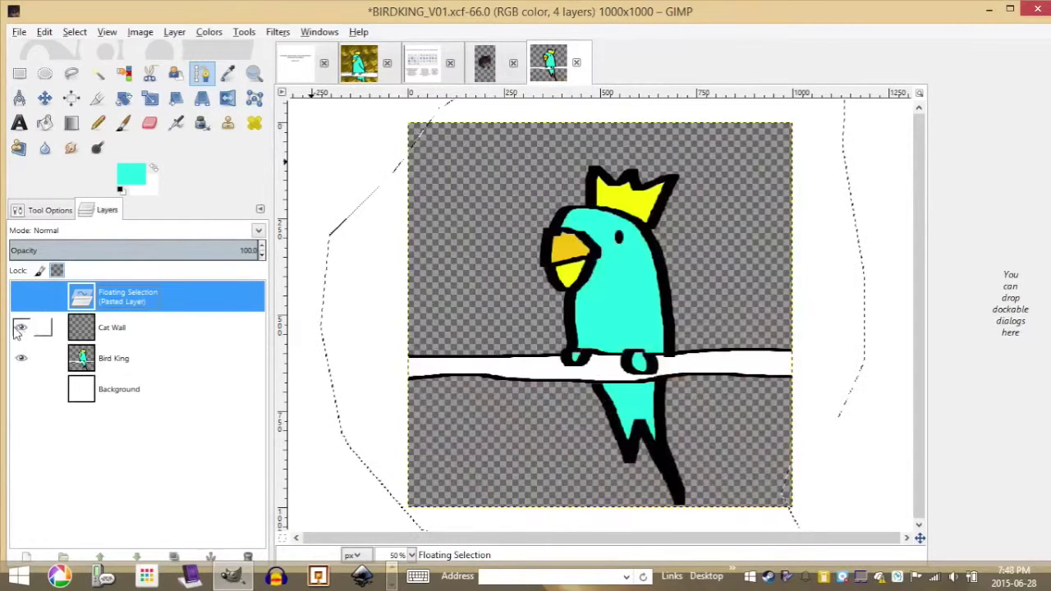
Check the BIRDKING_V01 image's pixel size in its image properties.
{"action": "left_click", "coordinate": [145, 32]}
{"action": "left_click", "coordinate": [156, 329]}
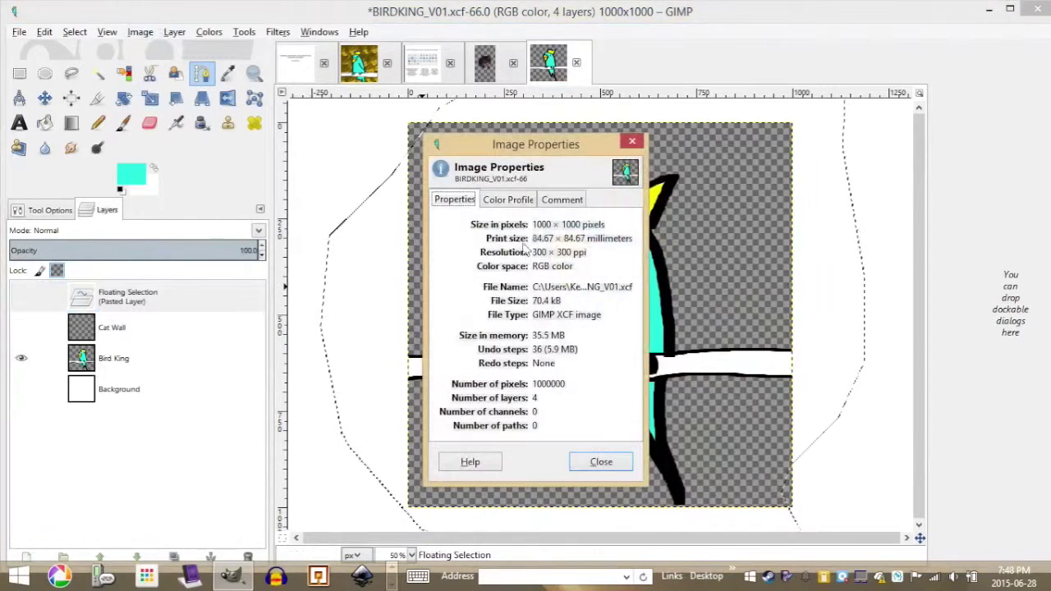
{"action": "left_click", "coordinate": [608, 468]}
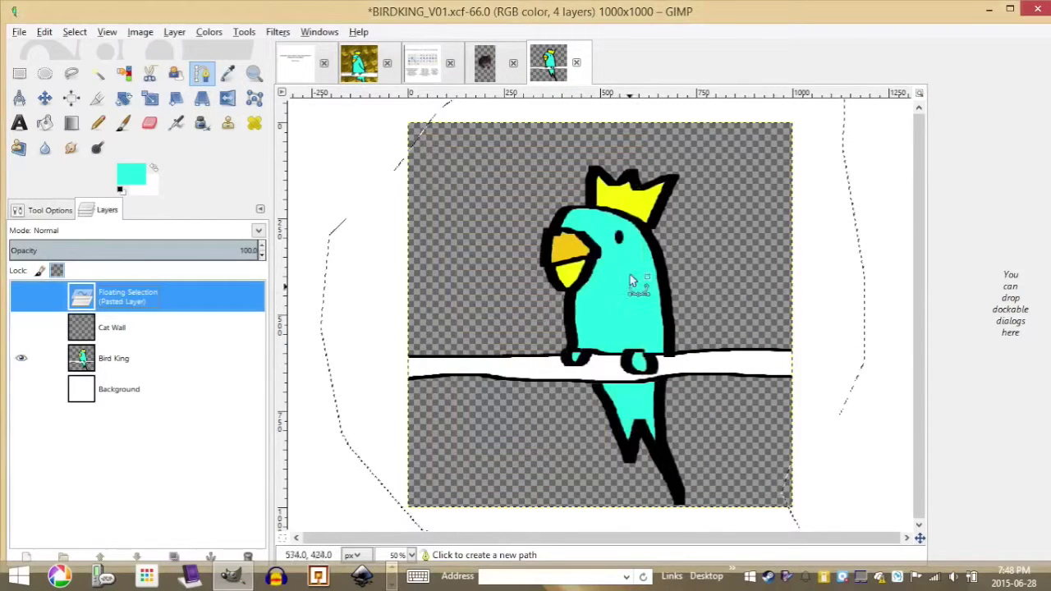
Delete the floating pasted cat from BIRDKING_V01 and go back to the cat photo image.
{"action": "right_click", "coordinate": [143, 311]}
{"action": "left_click", "coordinate": [225, 131]}
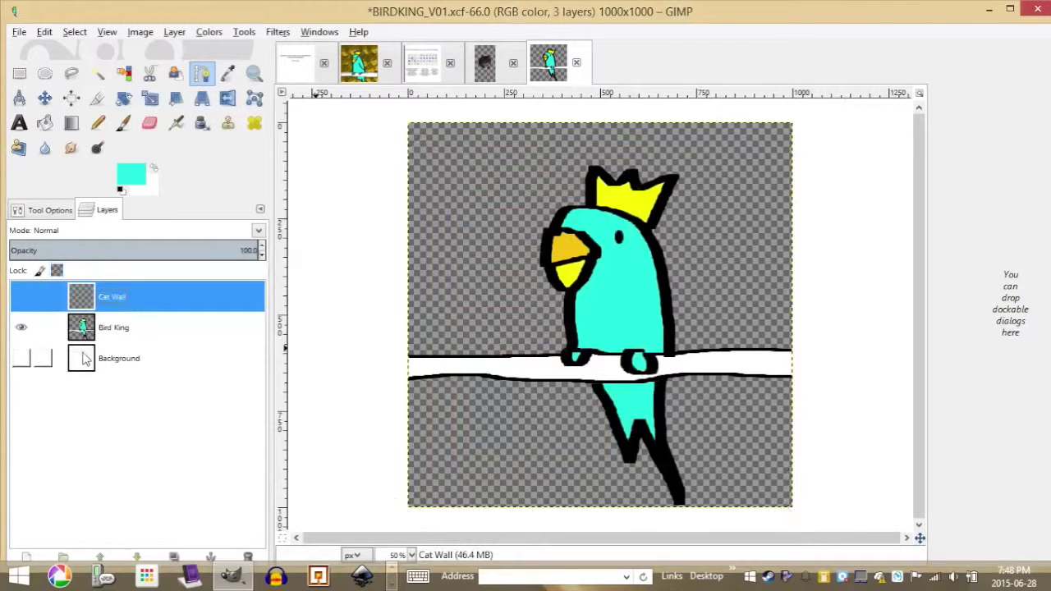
{"action": "left_click", "coordinate": [491, 69]}
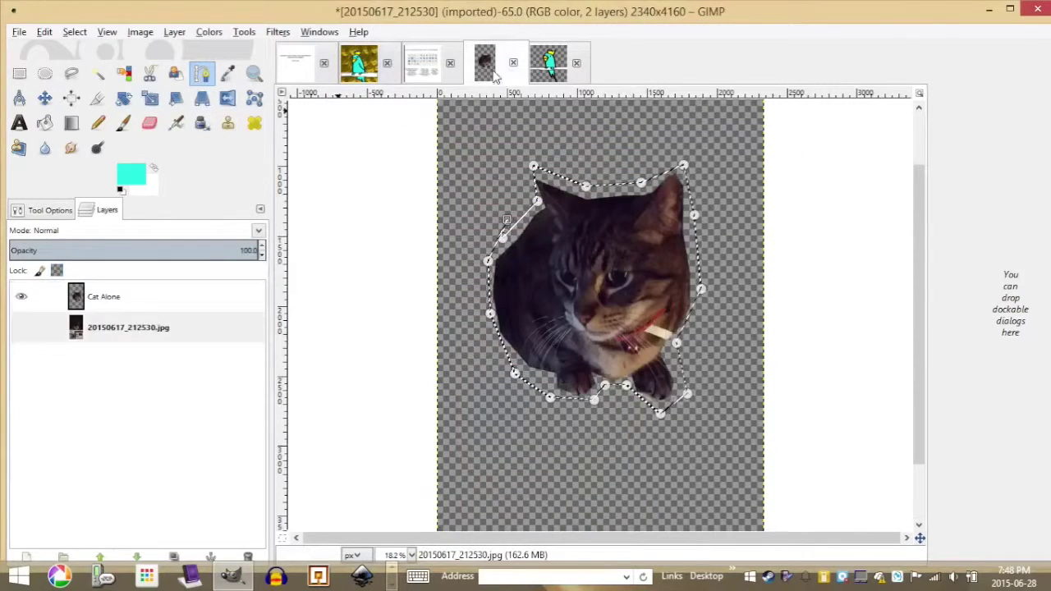
Try to scale the selected cat area on the 20150617_212530.jpg layer to a width of 300 px and anchor the floating result.
{"action": "left_click", "coordinate": [151, 99]}
{"action": "left_click", "coordinate": [600, 234]}
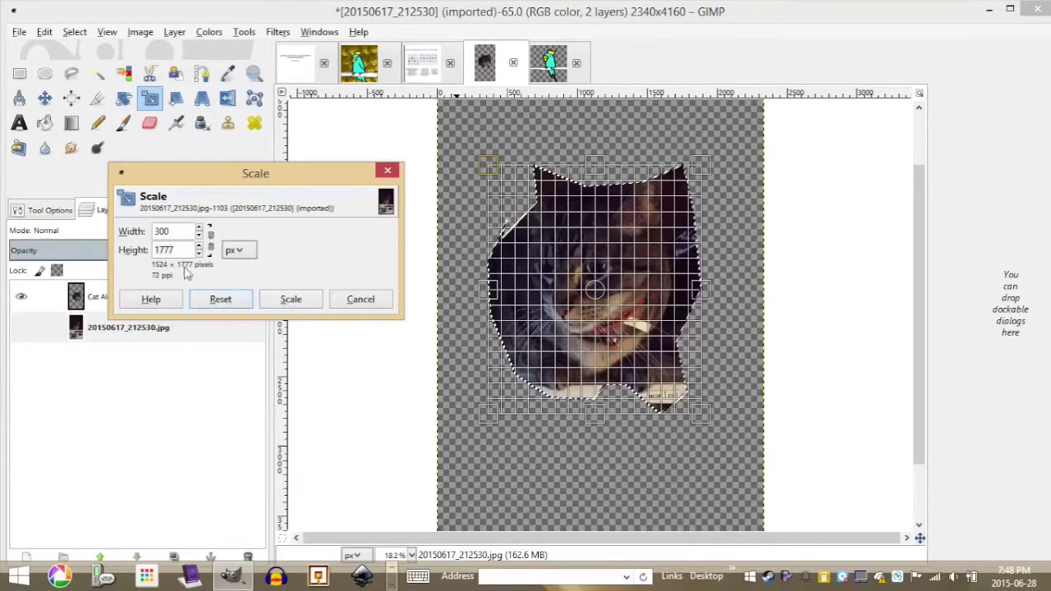
{"action": "left_click", "coordinate": [292, 299]}
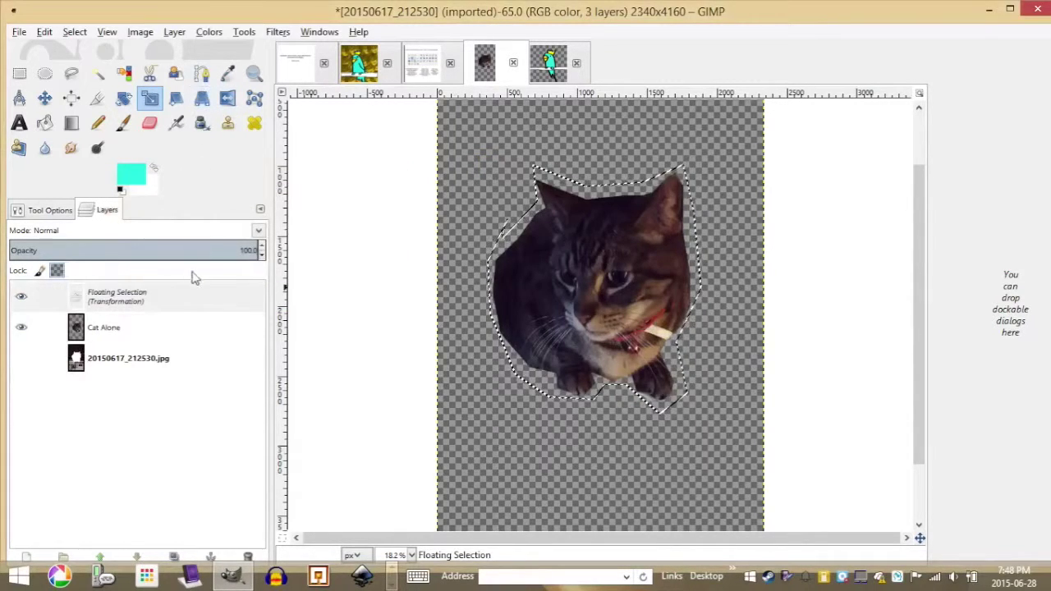
{"action": "right_click", "coordinate": [168, 304]}
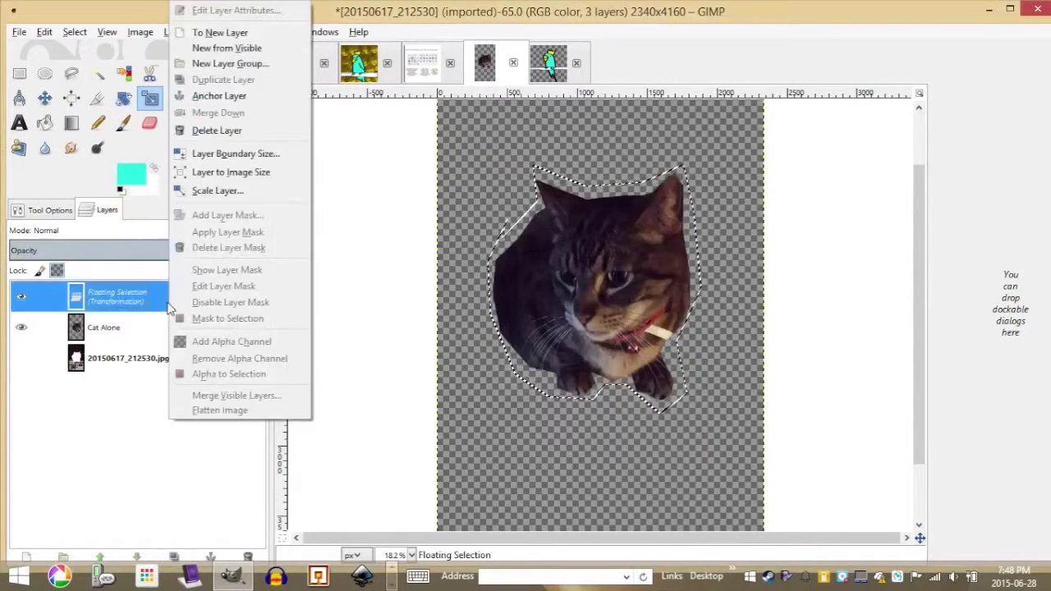
{"action": "left_click", "coordinate": [246, 96]}
Make the Cat Alone layer active and crop the image to a rectangular selection of about 1540 x 1700 px around the cat.
{"action": "left_click", "coordinate": [141, 303]}
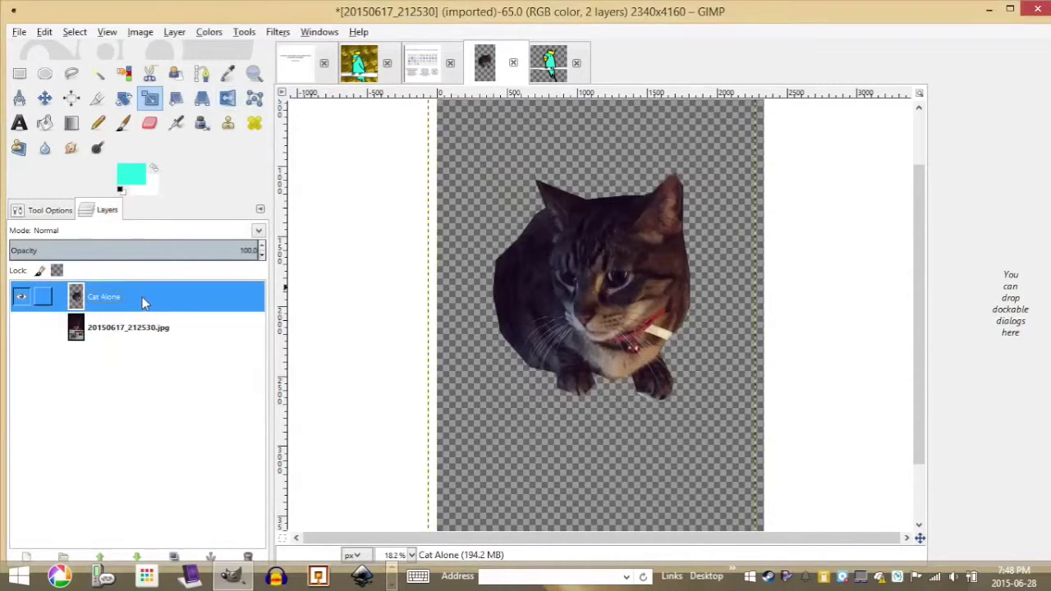
{"action": "left_click", "coordinate": [639, 255]}
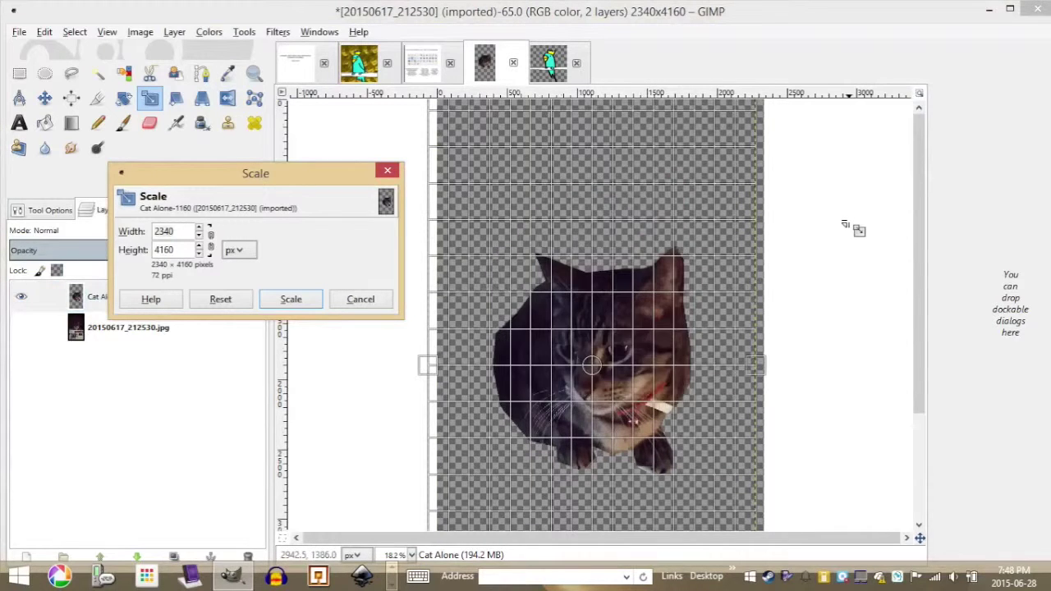
{"action": "left_click", "coordinate": [362, 300]}
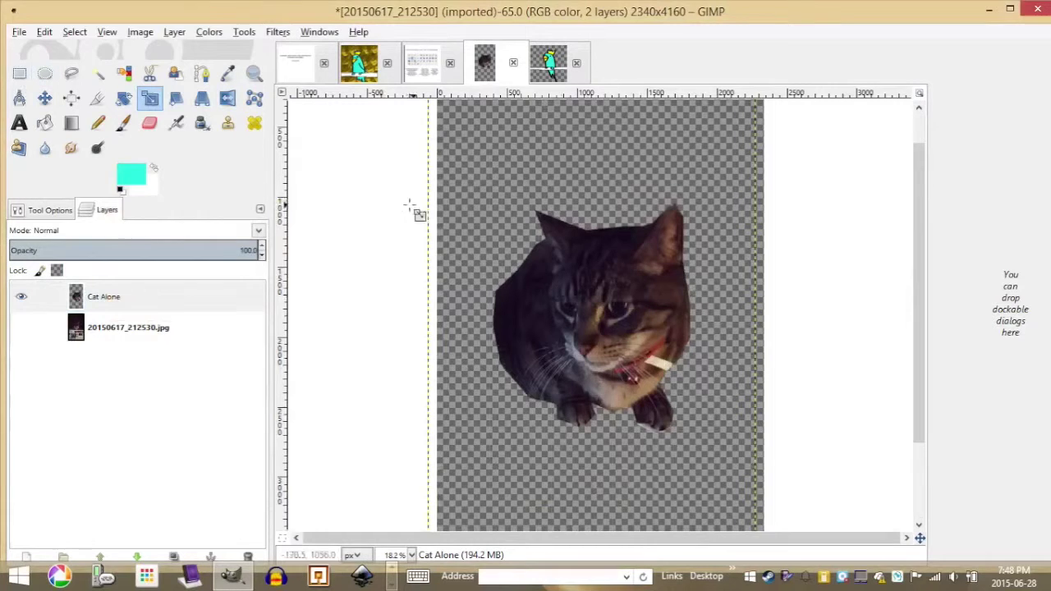
{"action": "left_click", "coordinate": [23, 74]}
{"action": "left_click_drag", "start_coordinate": [488, 200], "coordinate": [702, 435]}
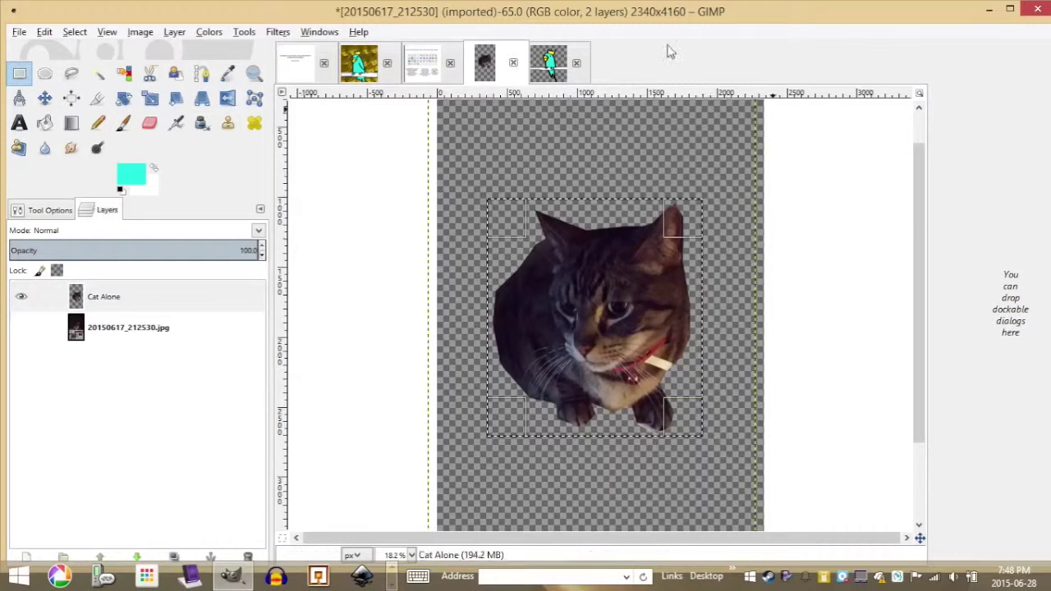
{"action": "left_click", "coordinate": [139, 31]}
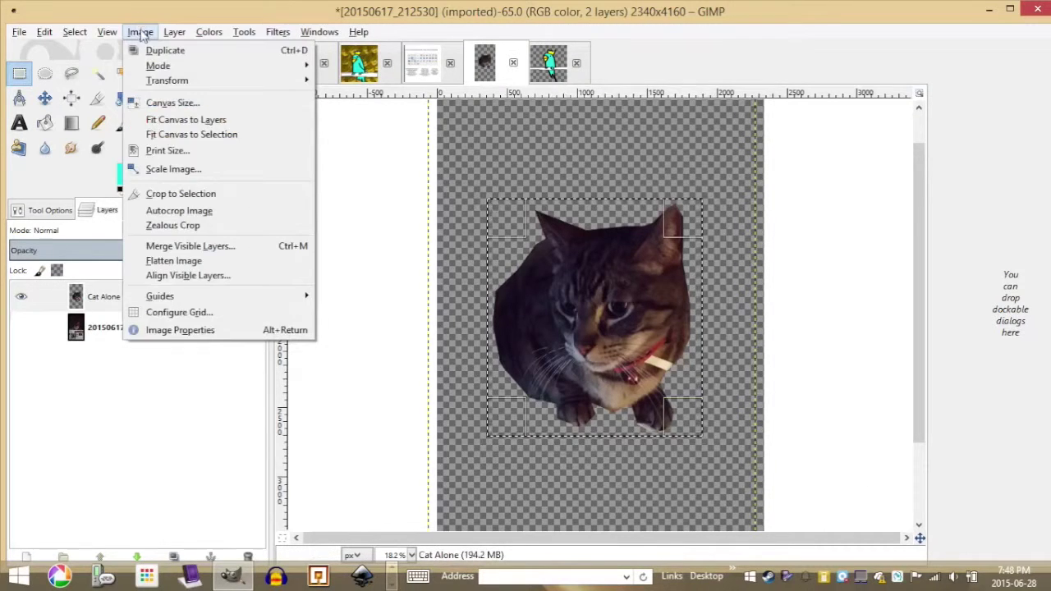
{"action": "left_click", "coordinate": [205, 194]}
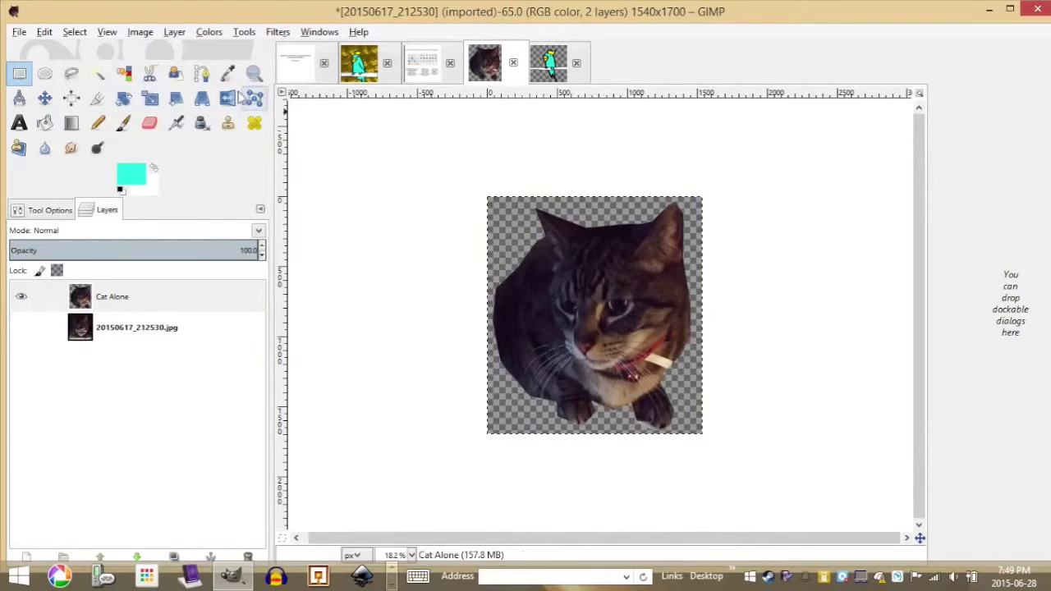
Scale the cropped cat image to 300 x 331 px and check the new size in its image properties.
{"action": "left_click", "coordinate": [138, 32]}
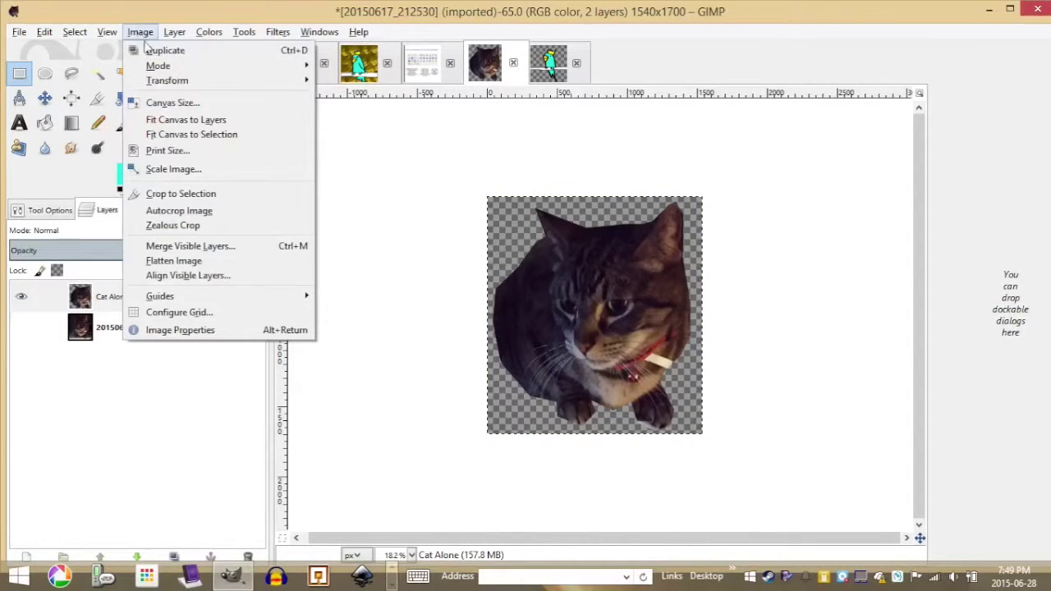
{"action": "left_click", "coordinate": [222, 171]}
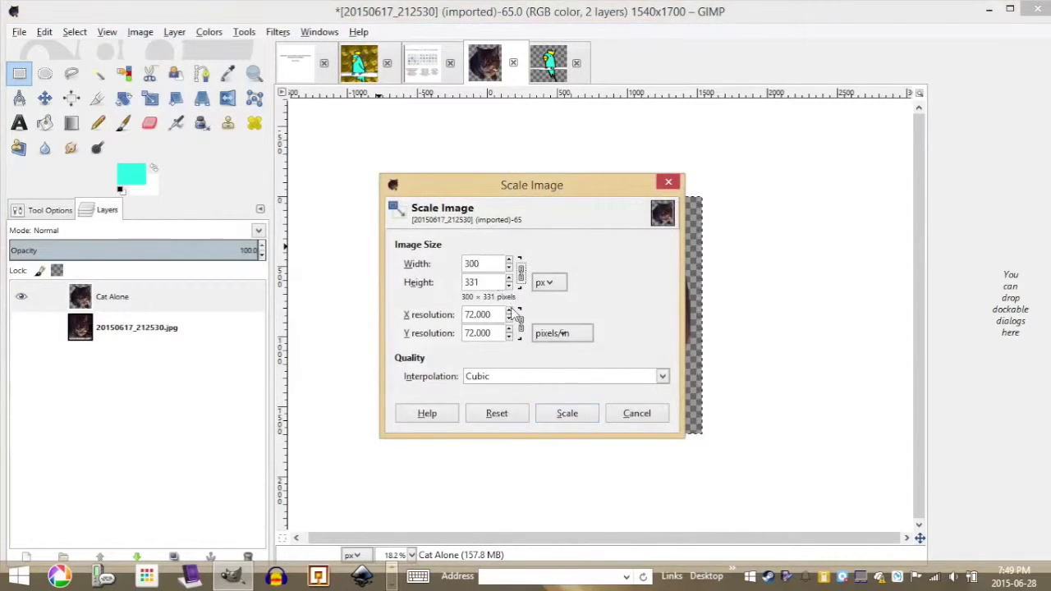
{"action": "left_click", "coordinate": [577, 420]}
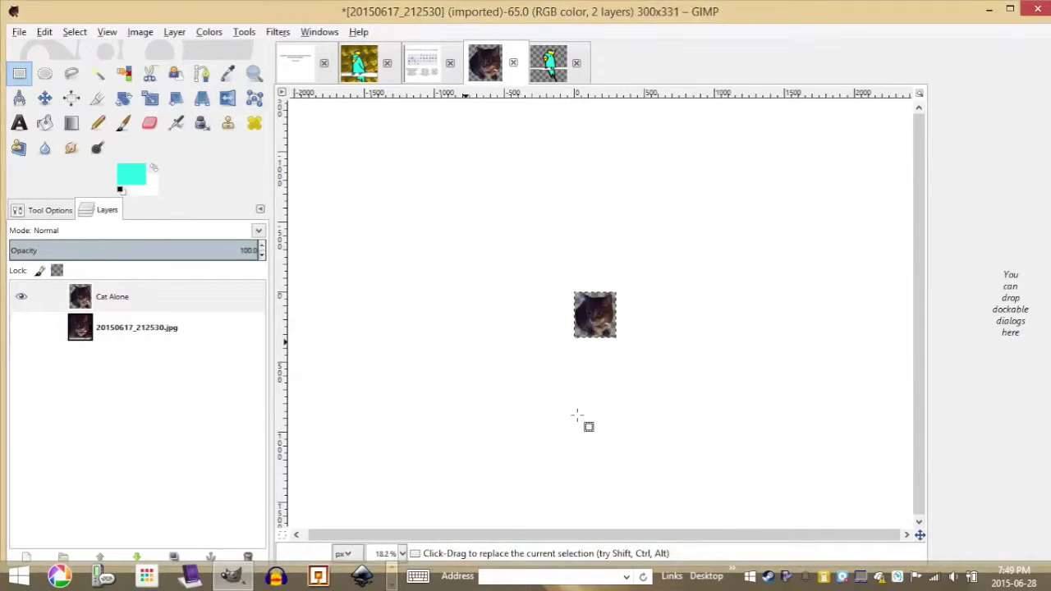
{"action": "scroll", "coordinate": [632, 379], "scroll_direction": "up", "scroll_amount": 5, "text": "ctrl"}
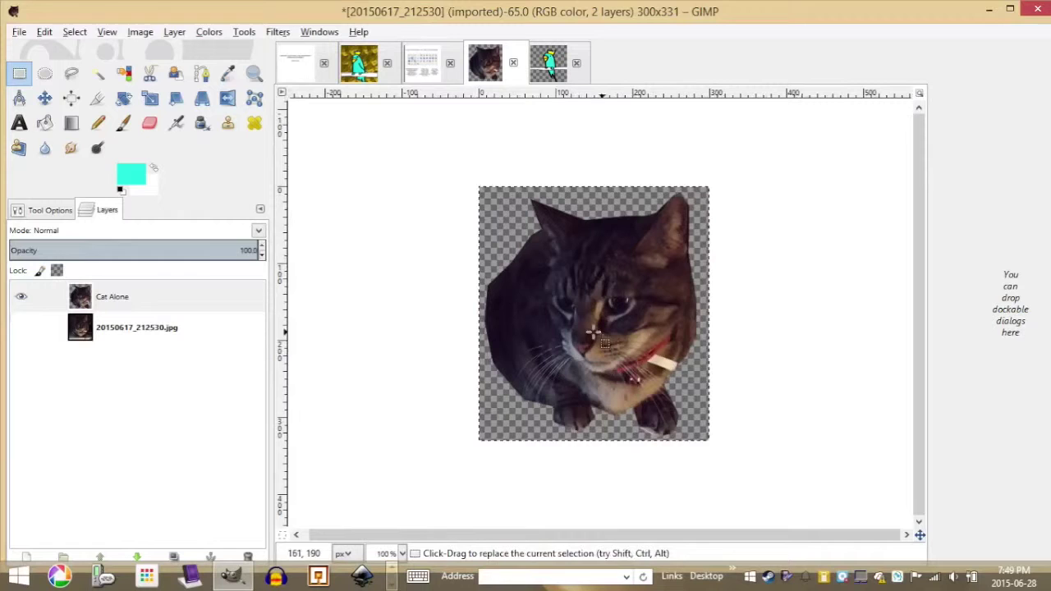
{"action": "left_click", "coordinate": [140, 32]}
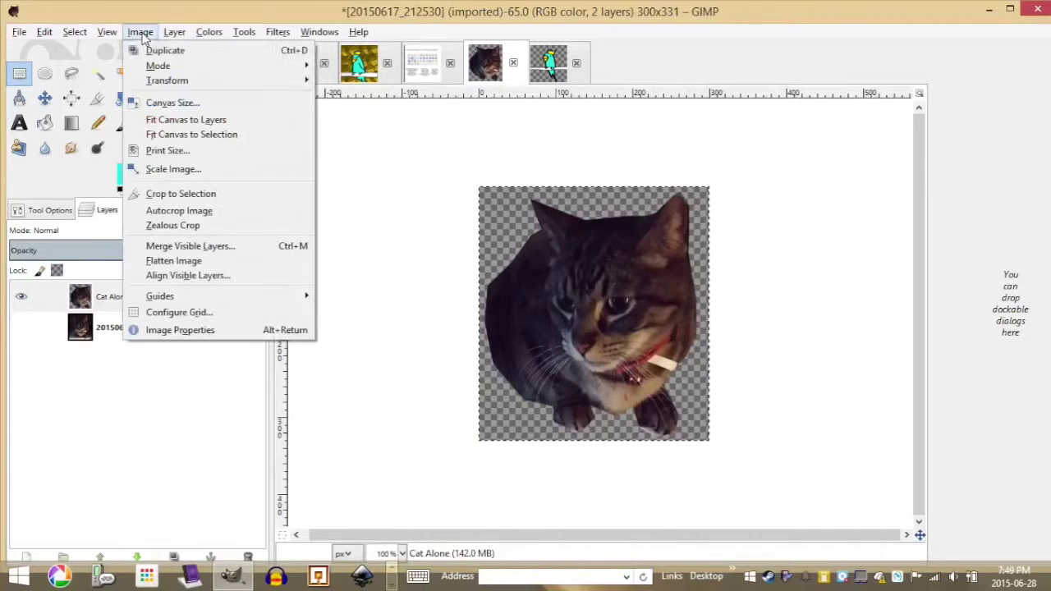
{"action": "left_click", "coordinate": [181, 330]}
{"action": "left_click", "coordinate": [605, 461]}
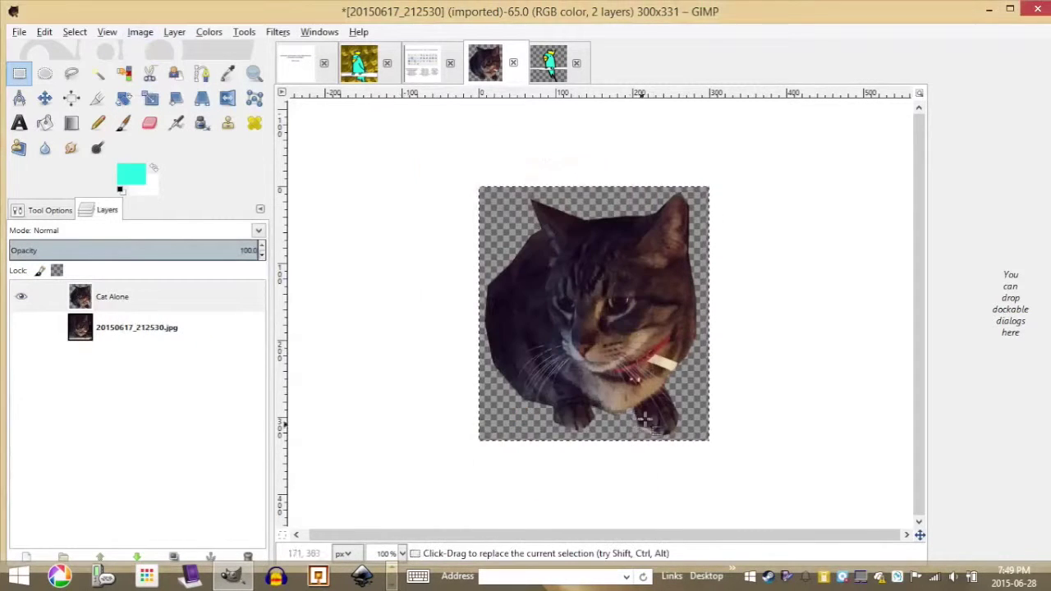
Convert the cat's path into a selection and copy the selected cat from the Cat Alone layer.
{"action": "left_click", "coordinate": [83, 37]}
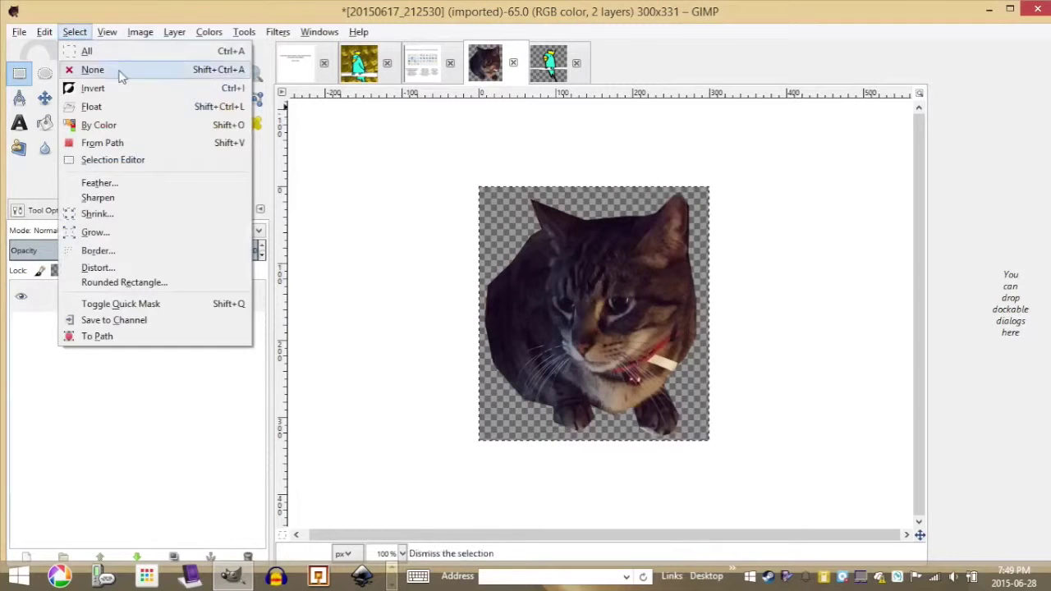
{"action": "left_click", "coordinate": [148, 145]}
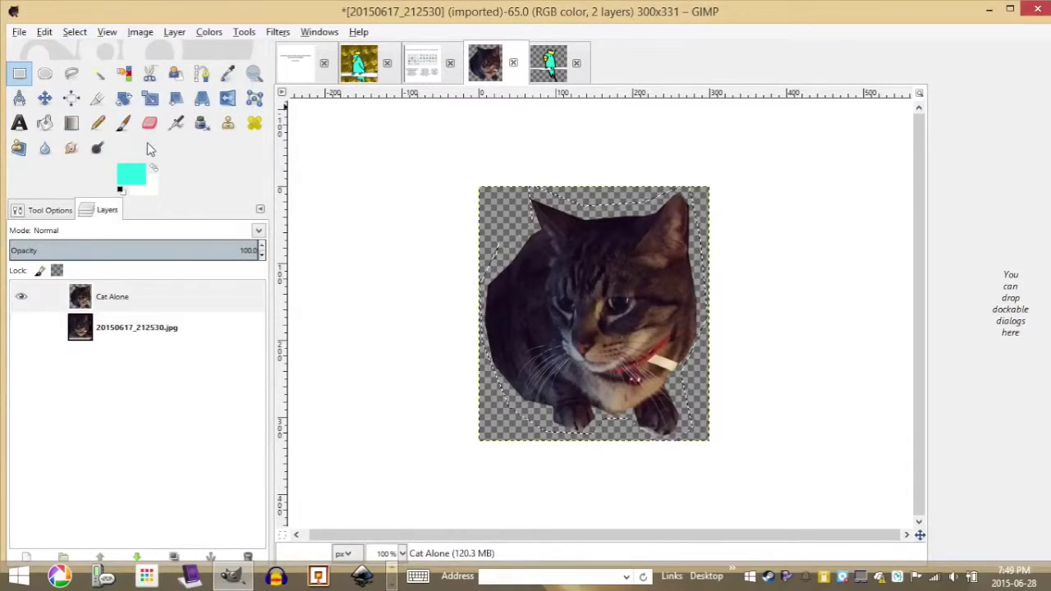
{"action": "left_click", "coordinate": [45, 33]}
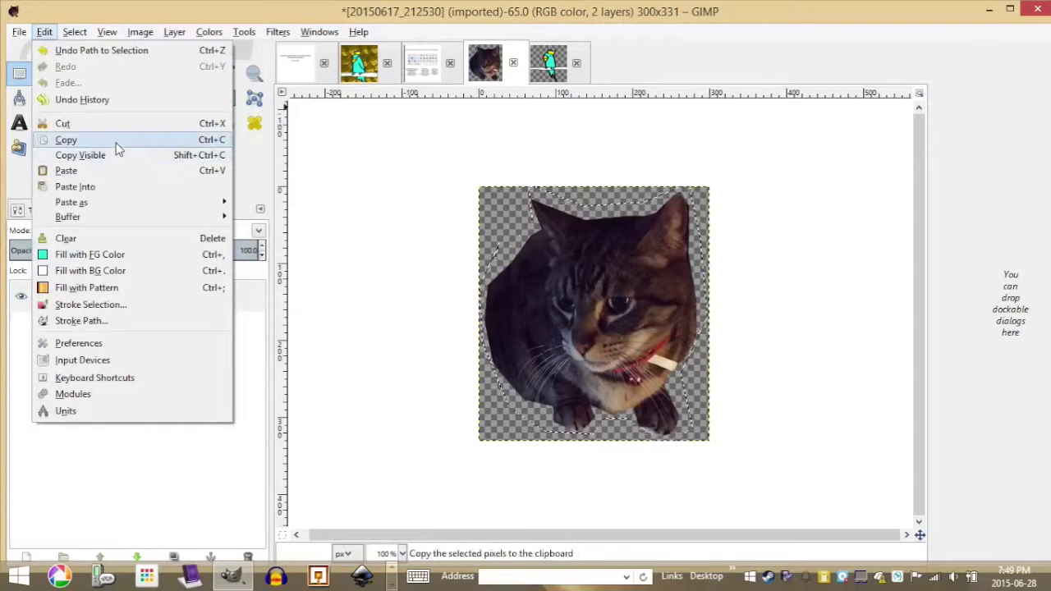
{"action": "left_click", "coordinate": [115, 141]}
Show only the Cat Wall layer in the BIRDKING_V01 image and paste the scaled-down cat.
{"action": "left_click", "coordinate": [549, 63]}
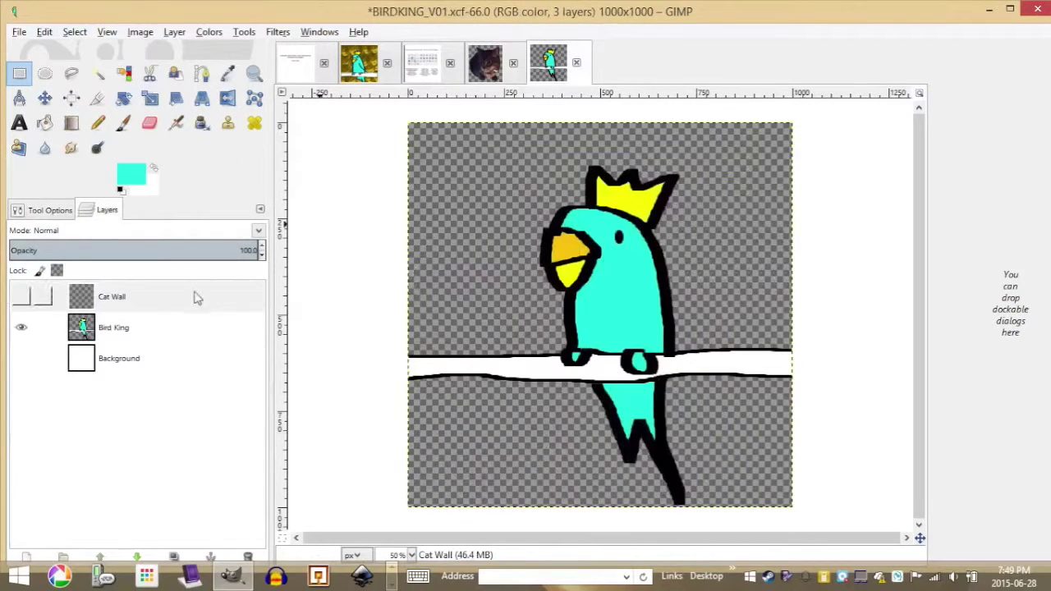
{"action": "left_click", "coordinate": [21, 297], "text": "shift"}
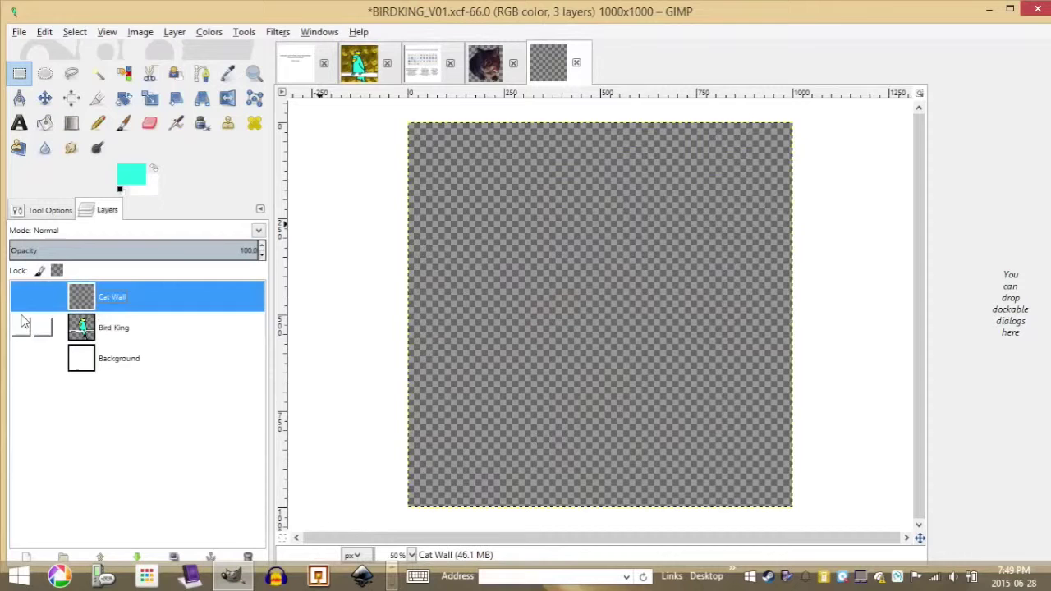
{"action": "key", "text": "ctrl+v"}
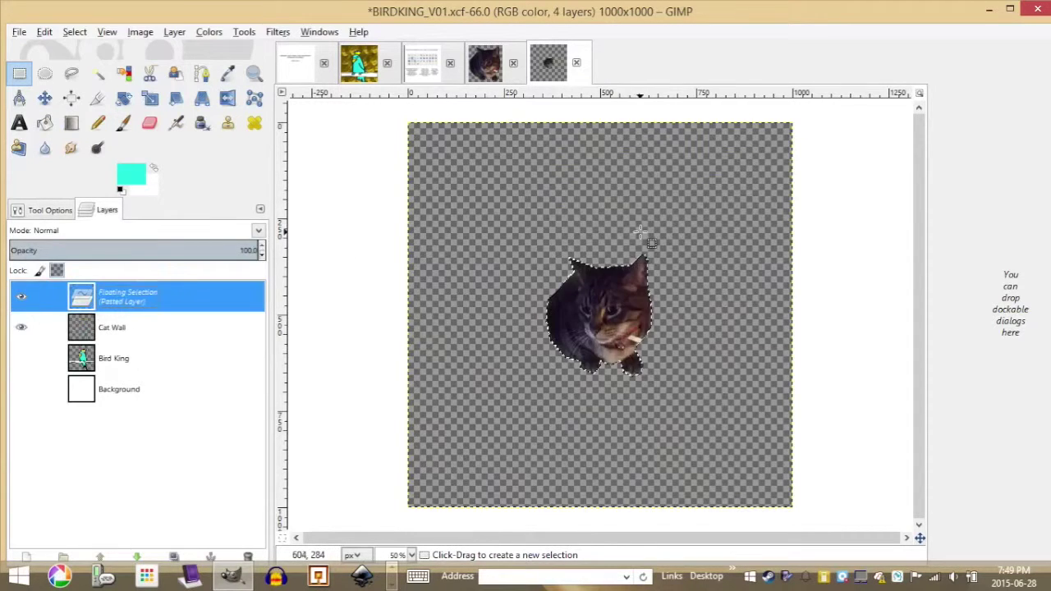
Move the pasted cat into the canvas's upper-left corner and compare the layout with the finished GIMP-03-BIRDKING artwork.
{"action": "left_click", "coordinate": [44, 97]}
{"action": "left_click_drag", "start_coordinate": [634, 337], "coordinate": [484, 199]}
{"action": "left_click", "coordinate": [369, 70]}
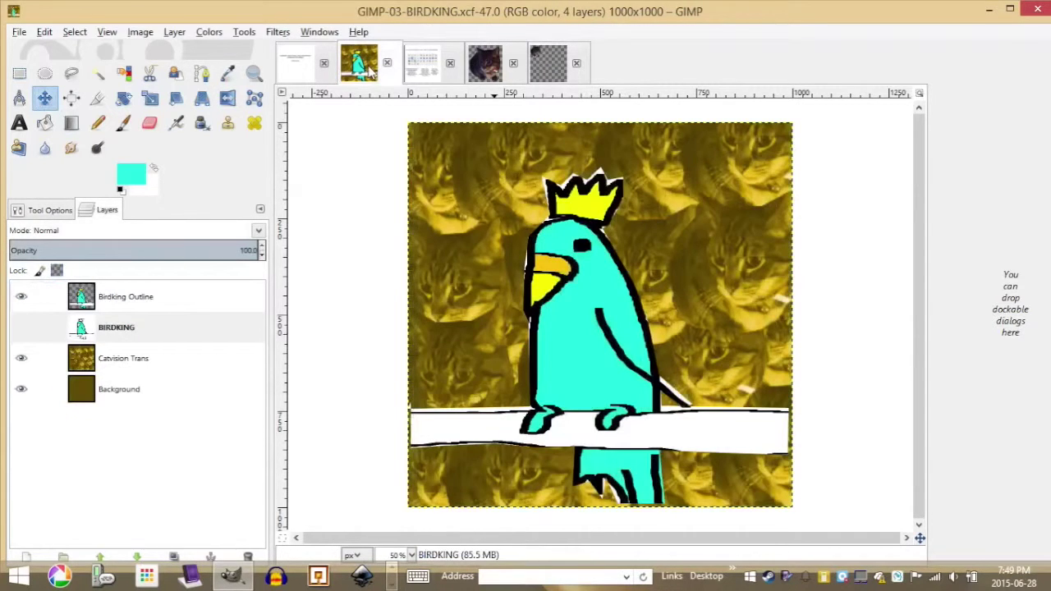
{"action": "left_click", "coordinate": [552, 69]}
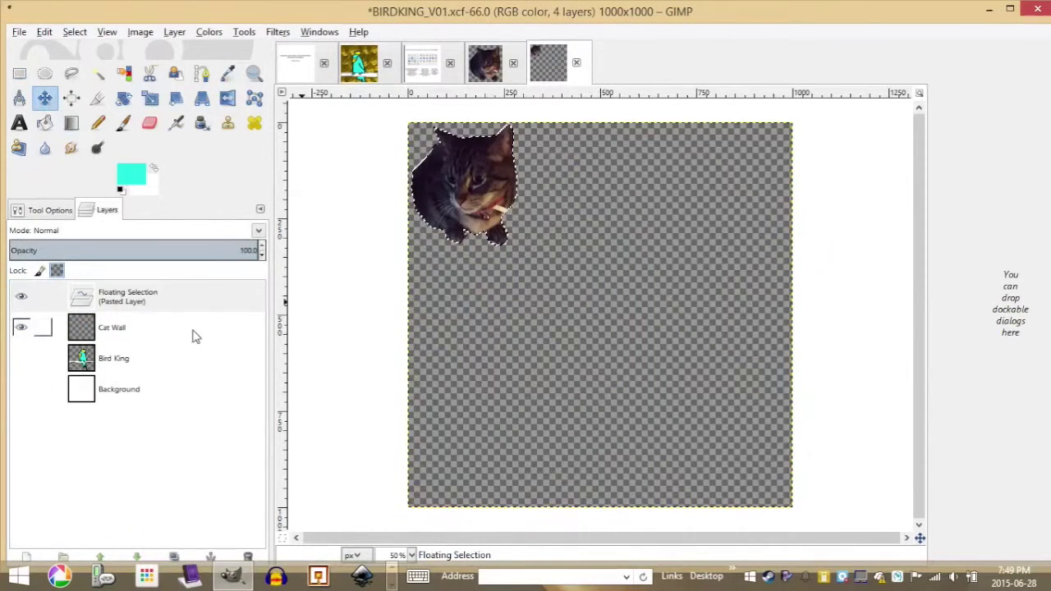
Set the Paintbrush to the Clipboard brush holding the cat and try stamping it beside the pasted cat.
{"action": "left_click", "coordinate": [46, 210]}
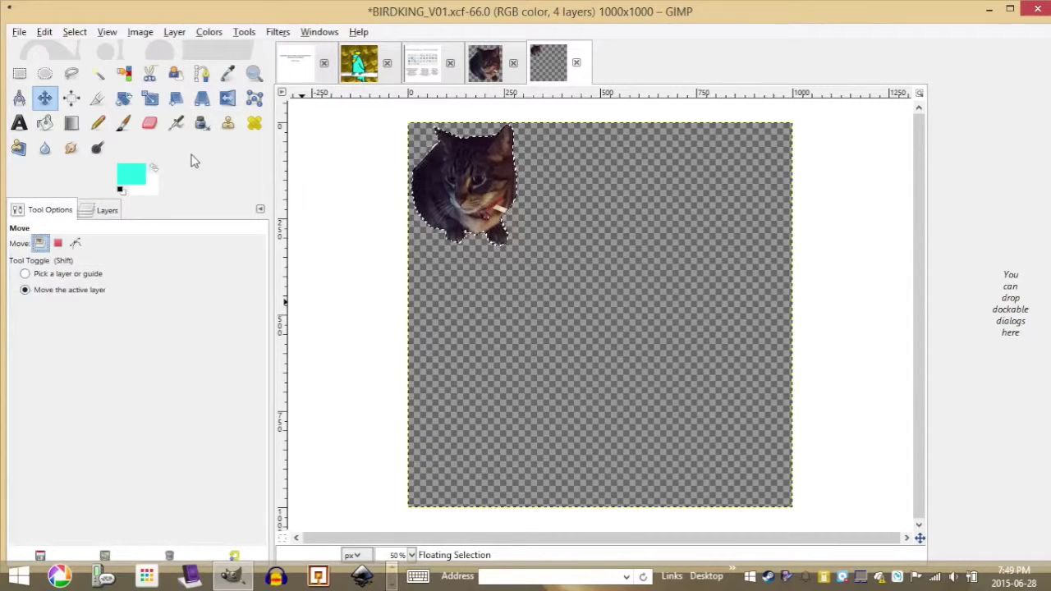
{"action": "left_click", "coordinate": [123, 123]}
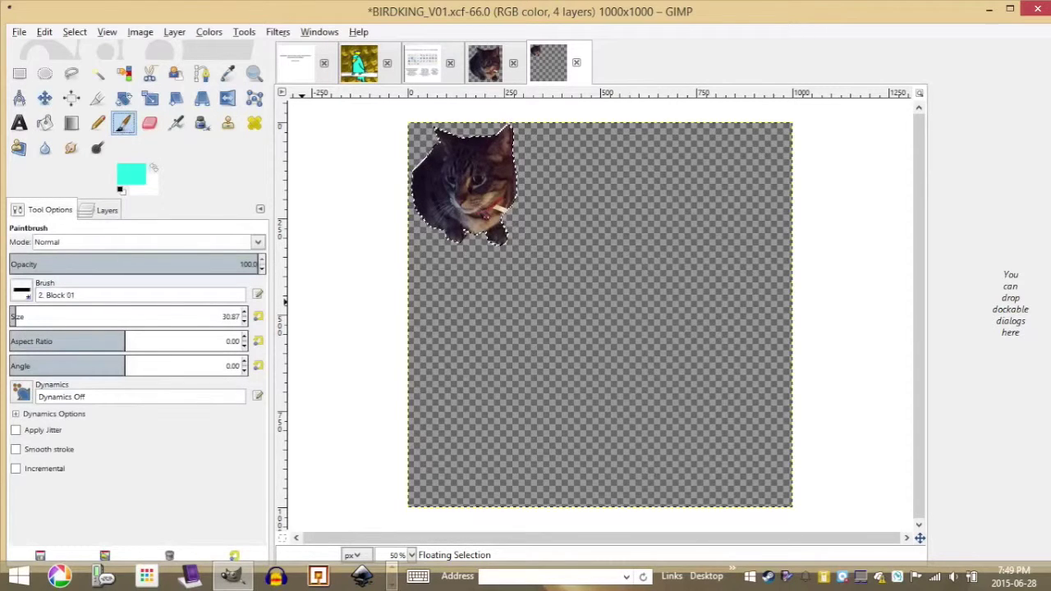
{"action": "left_click", "coordinate": [23, 292]}
{"action": "left_click", "coordinate": [70, 315]}
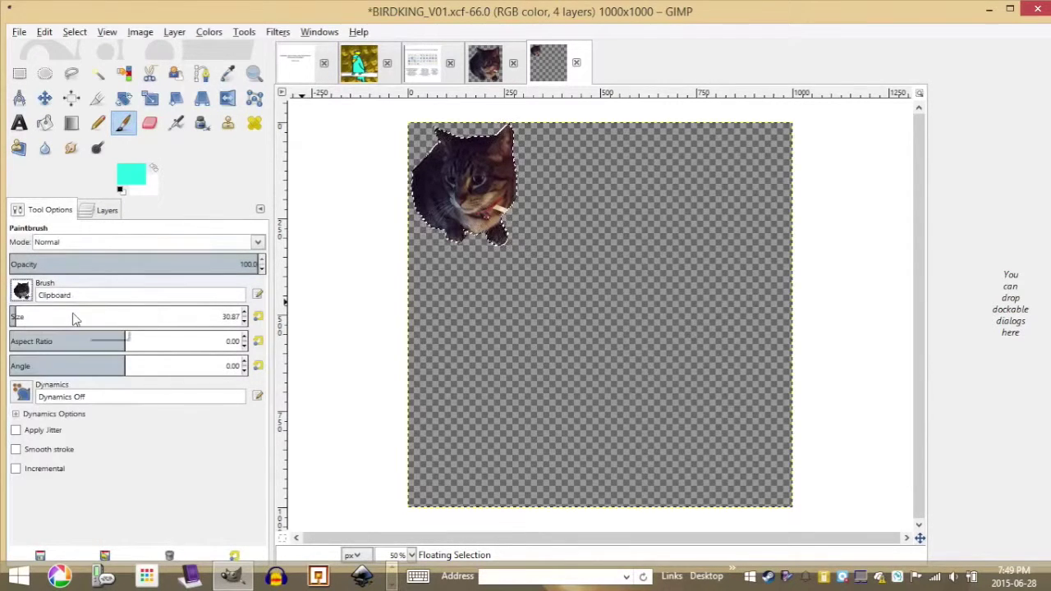
{"action": "left_click", "coordinate": [558, 167]}
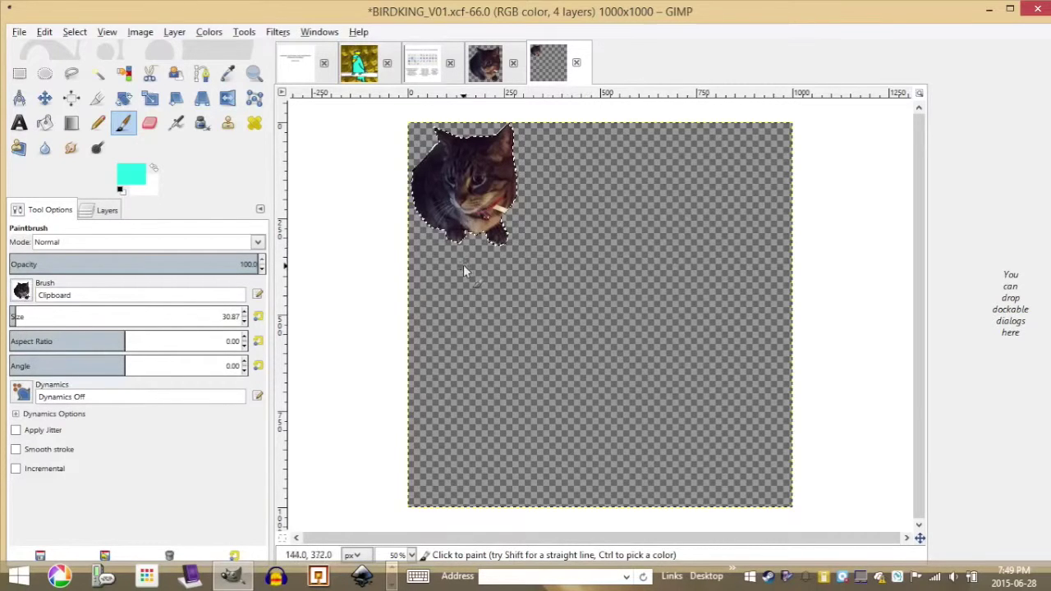
Anchor the floating pasted cat to the Cat Wall layer.
{"action": "left_click", "coordinate": [107, 211]}
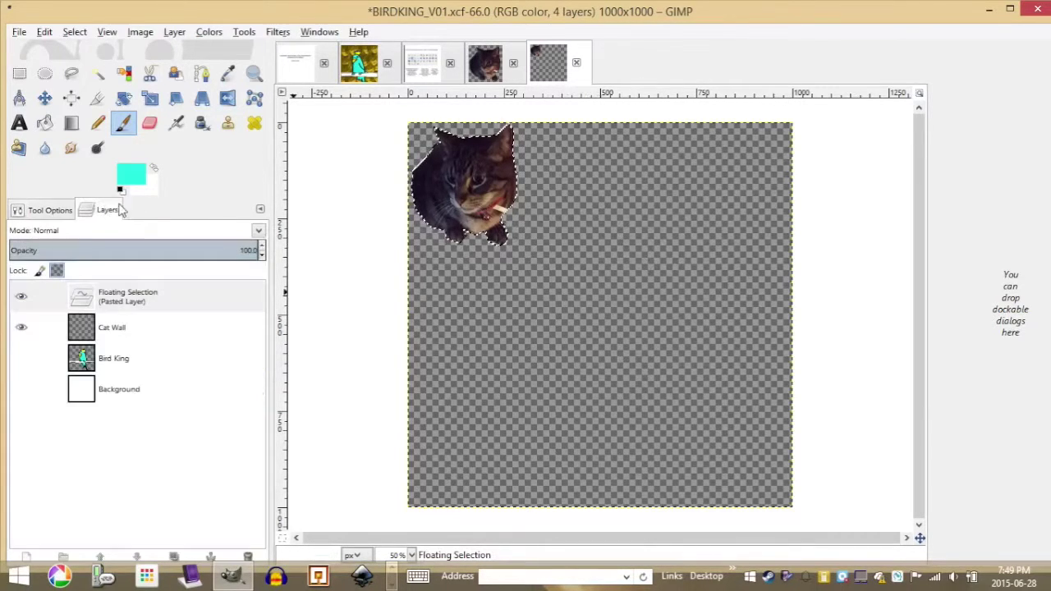
{"action": "right_click", "coordinate": [167, 297]}
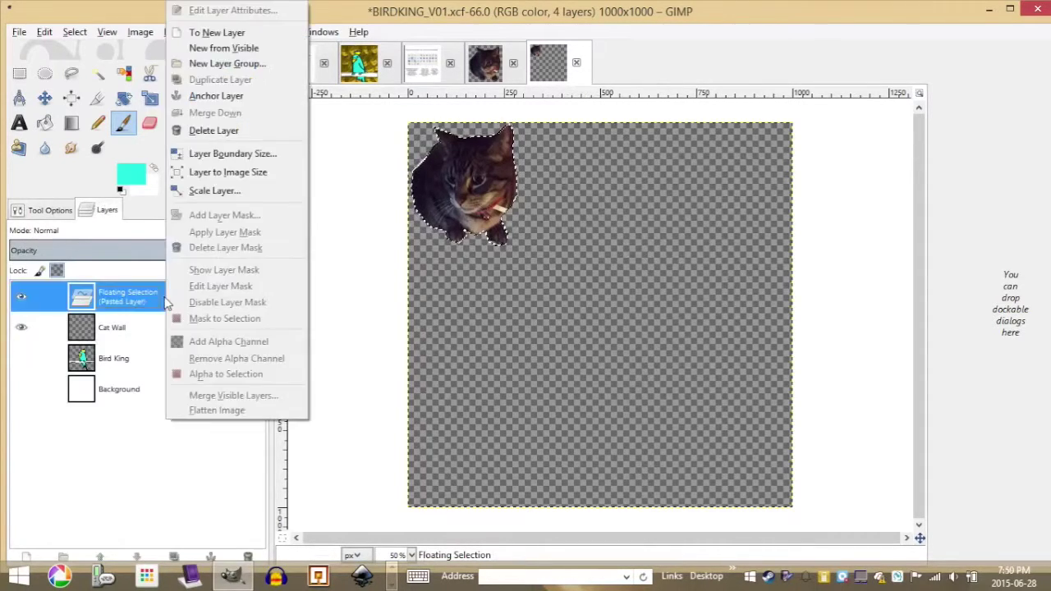
{"action": "left_click", "coordinate": [245, 97]}
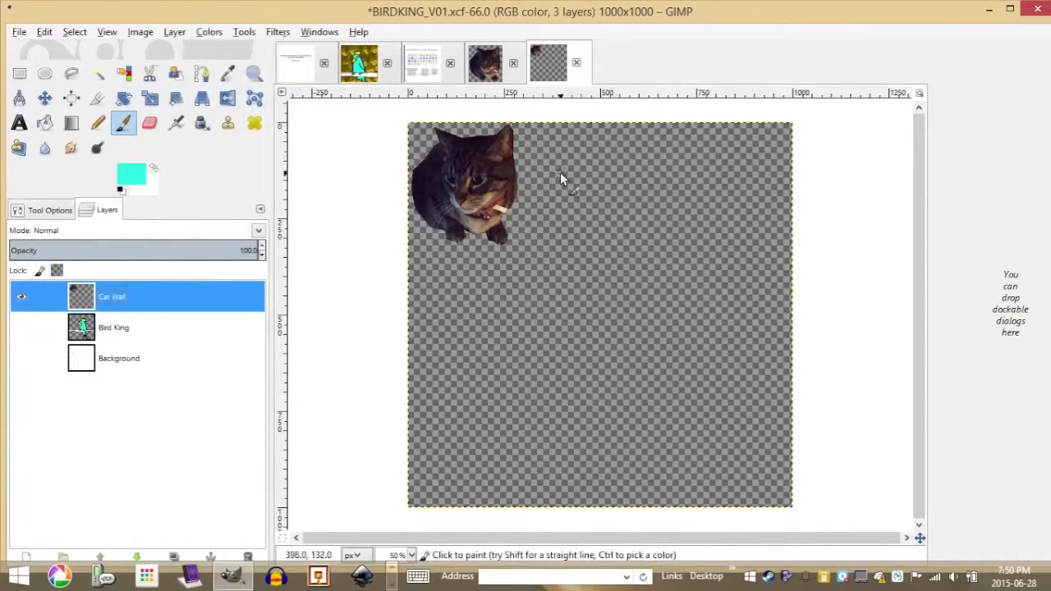
Try painting a freehand trail with the cat Clipboard brush across the Cat Wall layer and undo the stroke.
{"action": "left_click_drag", "start_coordinate": [559, 174], "coordinate": [649, 231]}
{"action": "left_click_drag", "start_coordinate": [625, 294], "coordinate": [581, 309]}
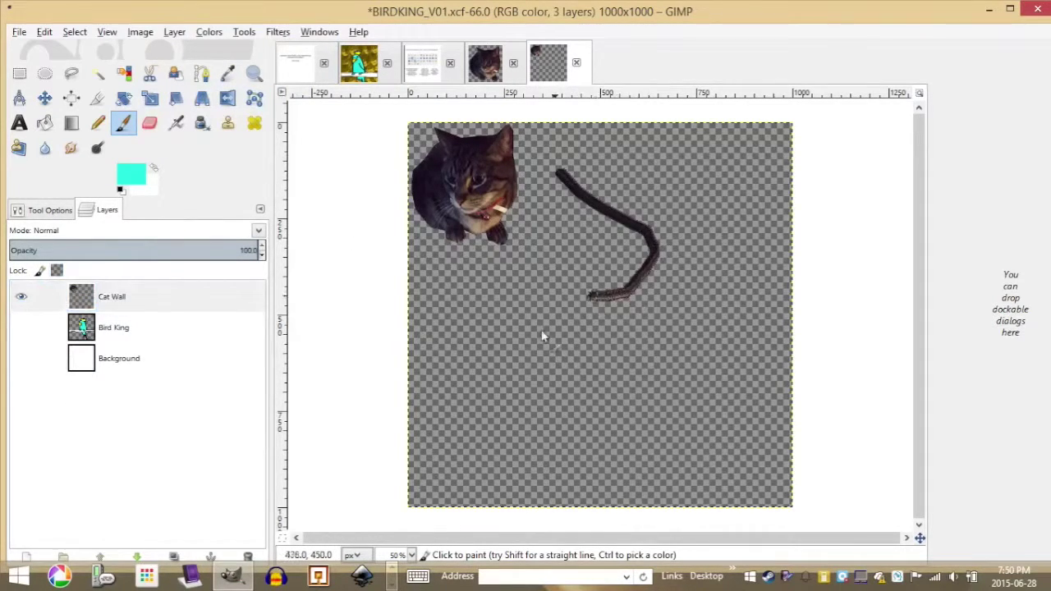
{"action": "scroll", "coordinate": [634, 336], "scroll_direction": "up", "scroll_amount": 5}
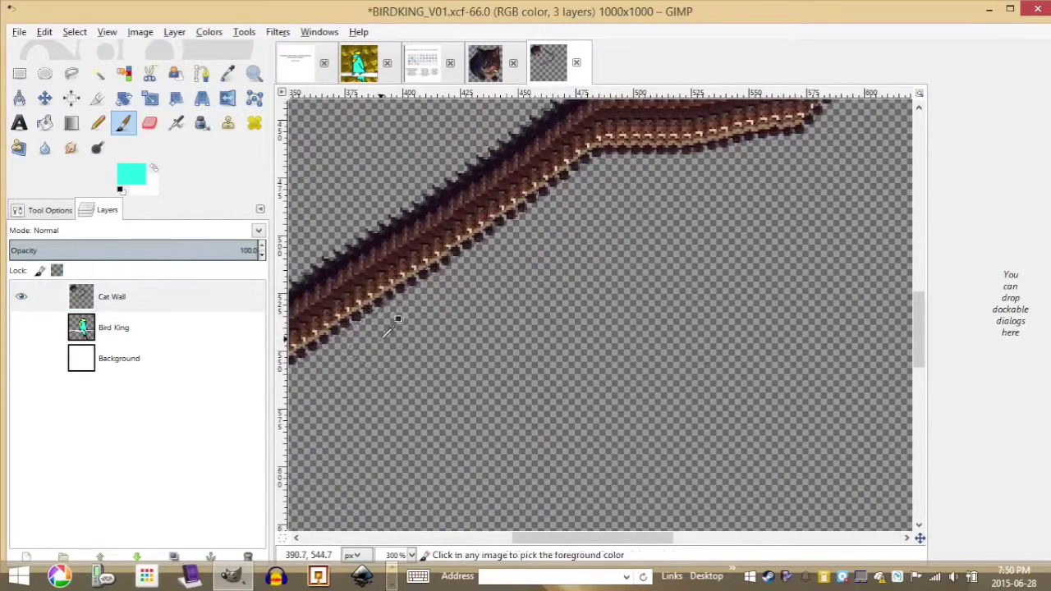
{"action": "key", "text": "ctrl+z"}
{"action": "scroll", "coordinate": [444, 332], "scroll_direction": "down", "scroll_amount": 4}
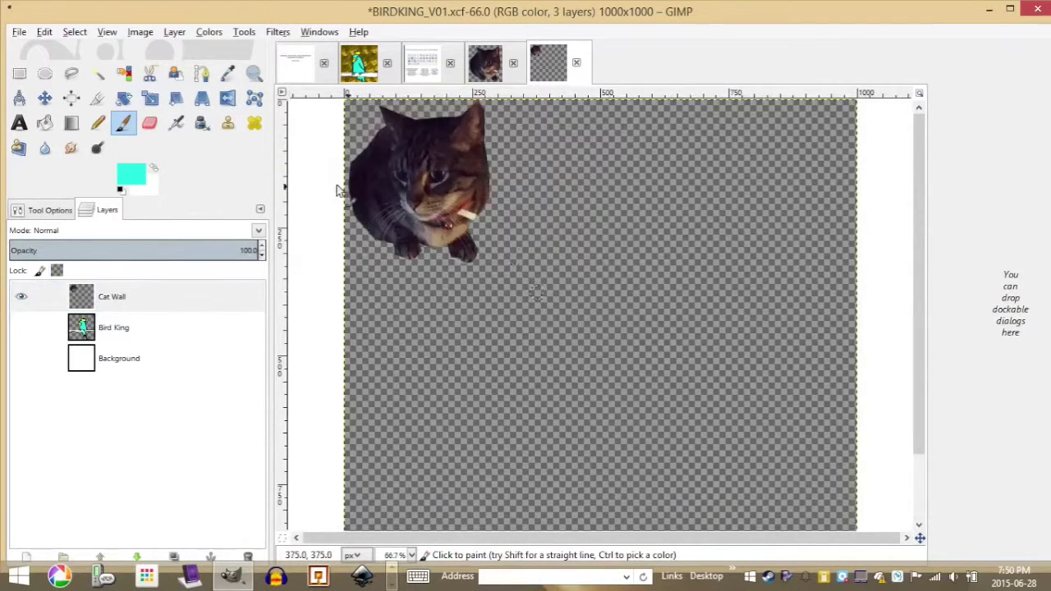
Try to clone the cat from the Cat Alone layer into the BIRDKING_V01 image with the Clone tool.
{"action": "left_click", "coordinate": [496, 66]}
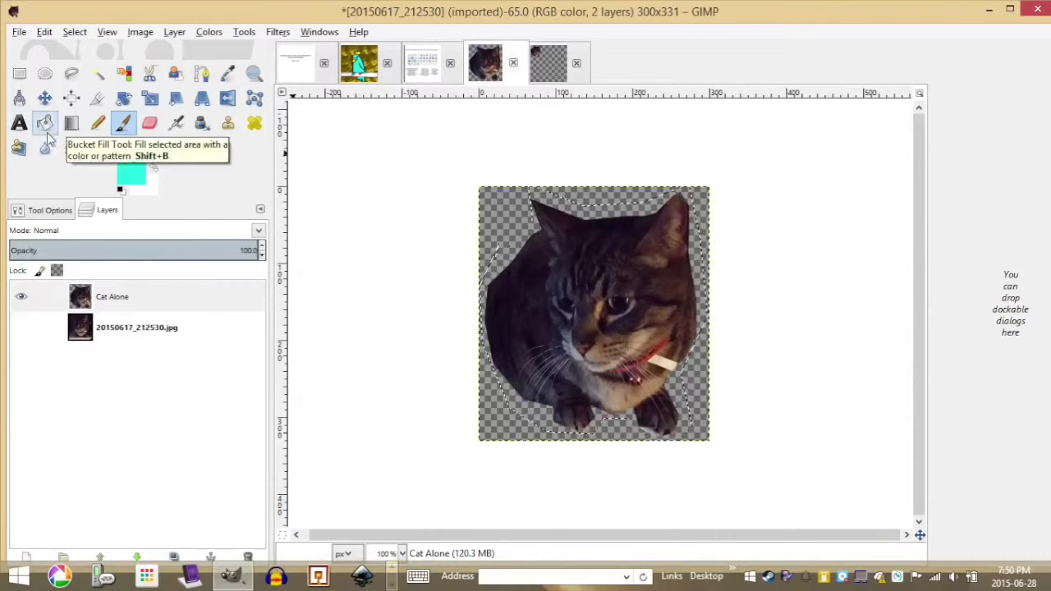
{"action": "left_click", "coordinate": [229, 125]}
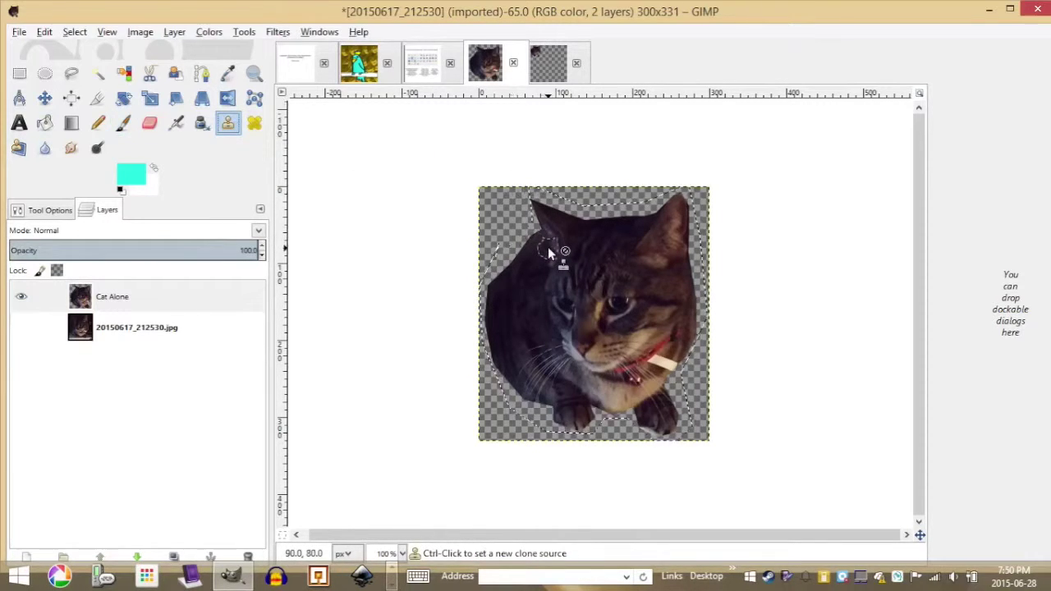
{"action": "left_click", "coordinate": [535, 198]}
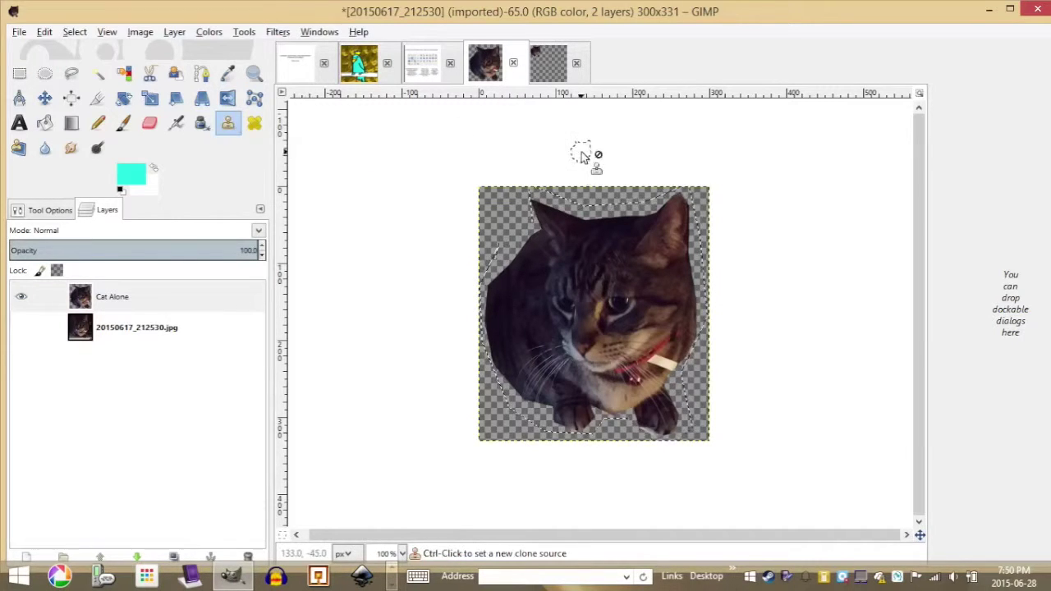
{"action": "left_click", "coordinate": [583, 242]}
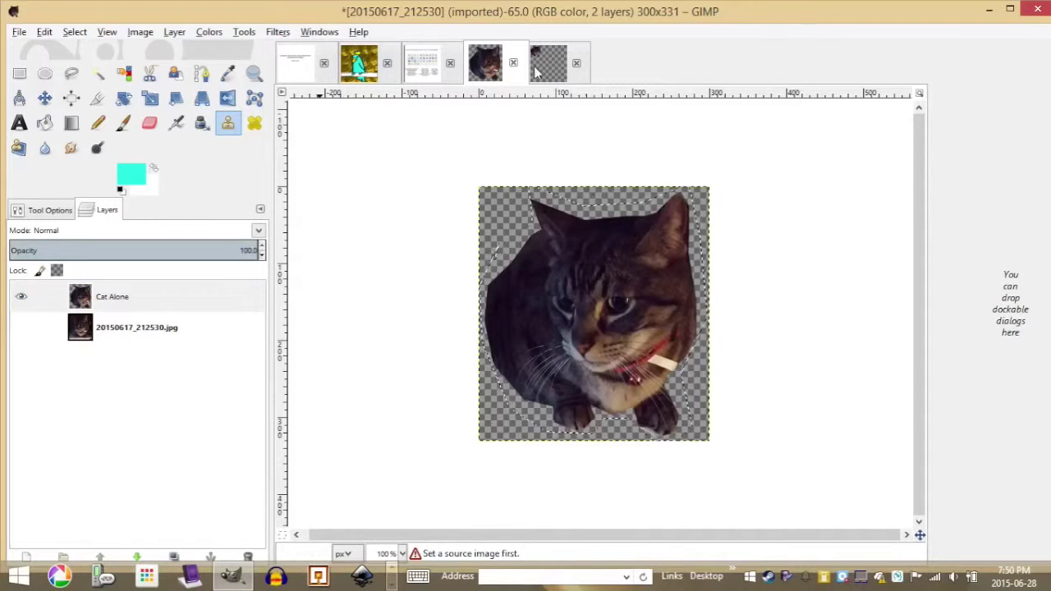
{"action": "left_click", "coordinate": [576, 62]}
{"action": "left_click", "coordinate": [621, 371]}
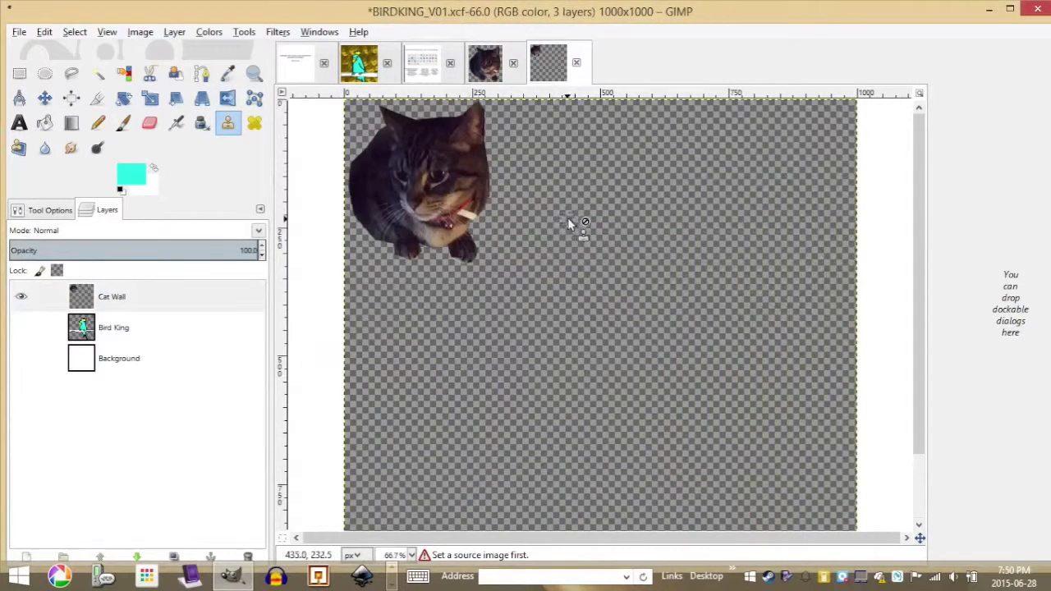
{"action": "right_click", "coordinate": [567, 218]}
{"action": "left_click", "coordinate": [563, 172]}
Return to the cat photo image and copy the selected cat from the Cat Alone layer.
{"action": "left_click", "coordinate": [496, 59]}
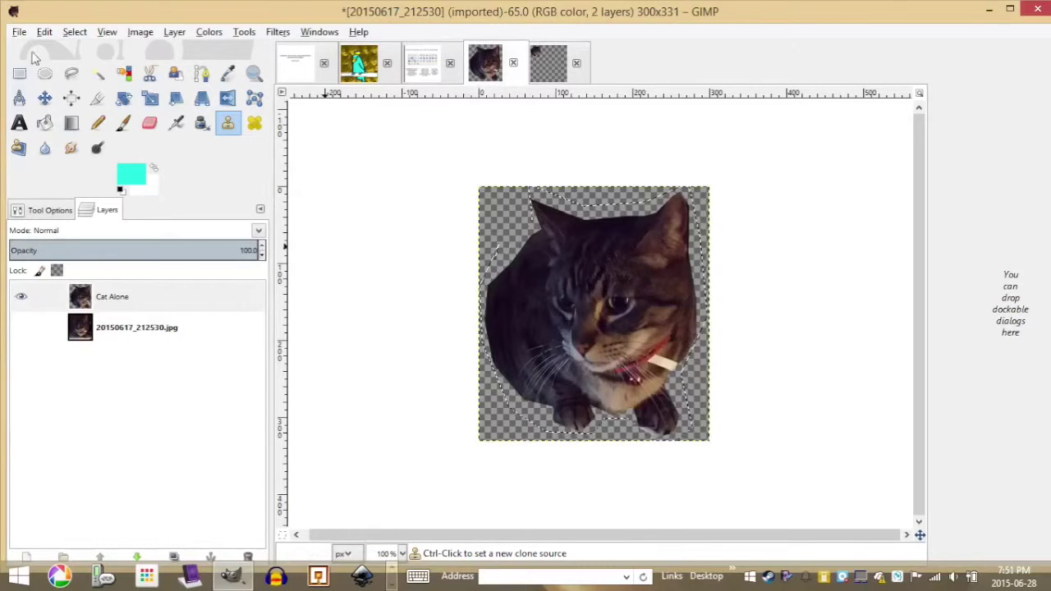
{"action": "left_click", "coordinate": [74, 32]}
{"action": "left_click", "coordinate": [115, 144]}
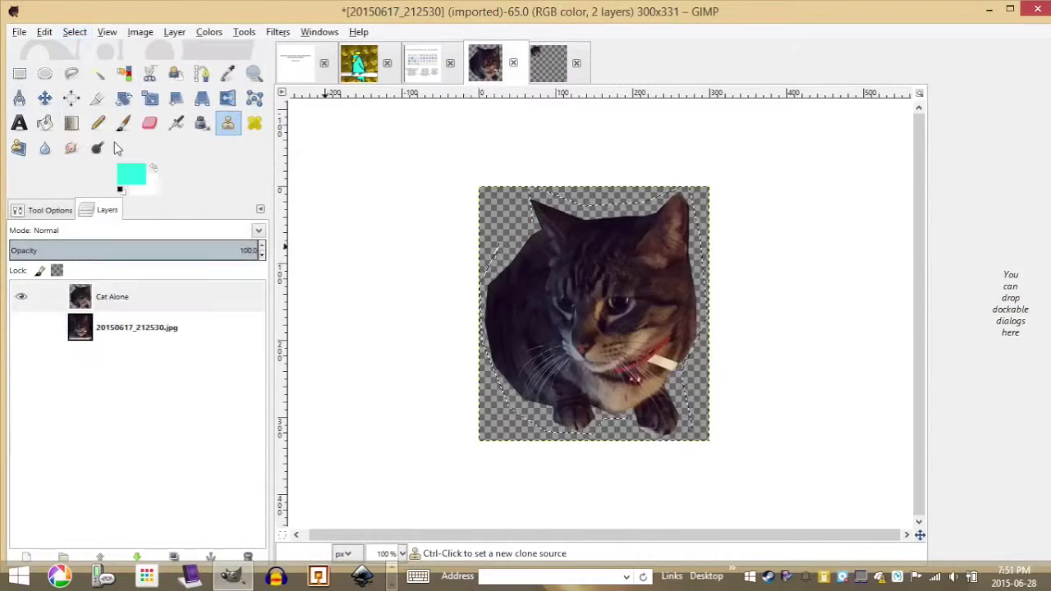
{"action": "left_click", "coordinate": [45, 31]}
{"action": "left_click", "coordinate": [66, 141]}
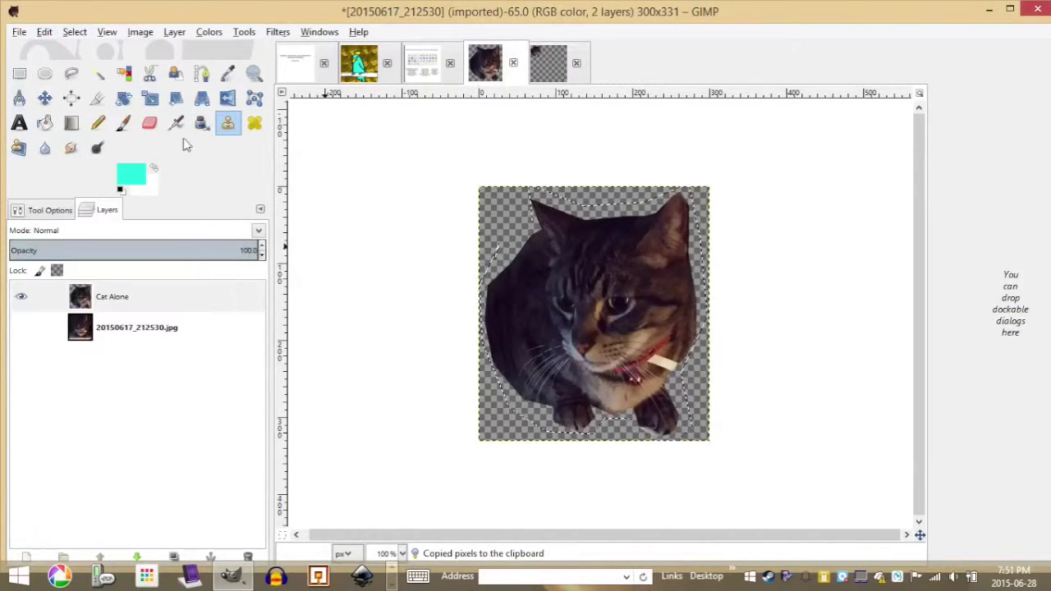
Paste the cat into the BIRDKING_V01 image and move a copy directly beside the first cat in the top row.
{"action": "left_click", "coordinate": [566, 78]}
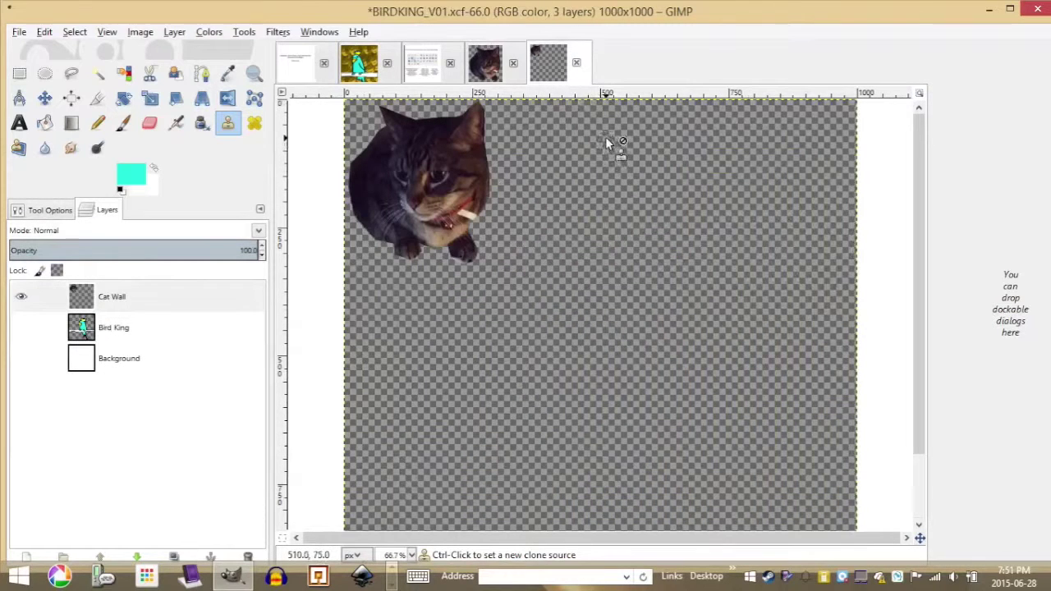
{"action": "key", "text": "ctrl+v"}
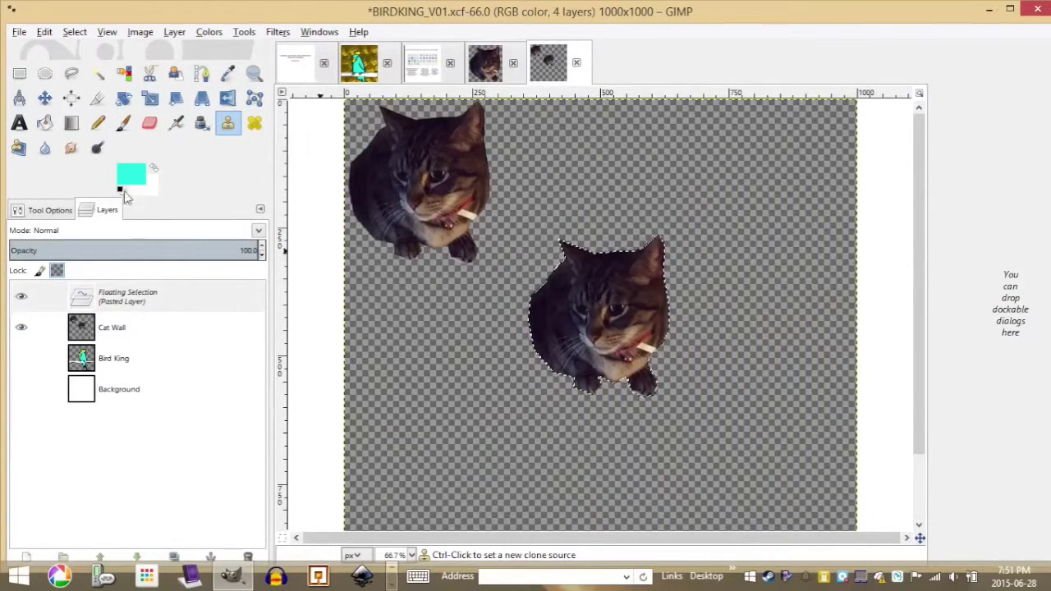
{"action": "left_click", "coordinate": [47, 101]}
{"action": "left_click_drag", "start_coordinate": [598, 304], "coordinate": [556, 175]}
{"action": "mouse_move", "coordinate": [660, 322]}
{"action": "left_mouse_down"}
{"action": "mouse_move", "coordinate": [723, 185]}
{"action": "mouse_move", "coordinate": [657, 288]}
{"action": "mouse_move", "coordinate": [654, 311]}
{"action": "left_mouse_up"}
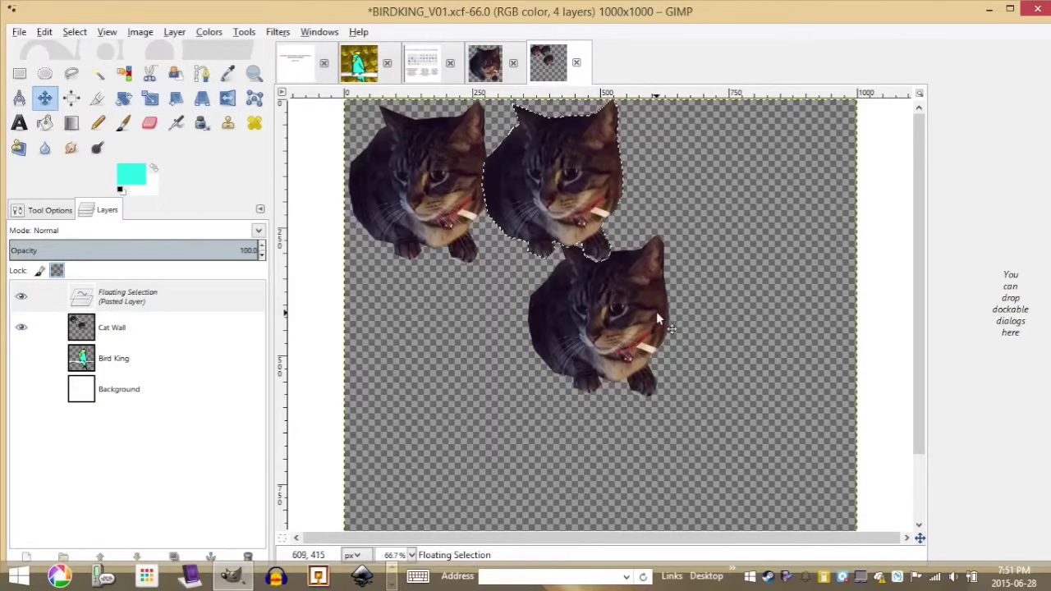
Paste two more cats and line them up to complete the top row across to the canvas's right edge.
{"action": "left_click", "coordinate": [705, 247]}
{"action": "key", "text": "ctrl+v"}
{"action": "left_click_drag", "start_coordinate": [631, 312], "coordinate": [761, 317]}
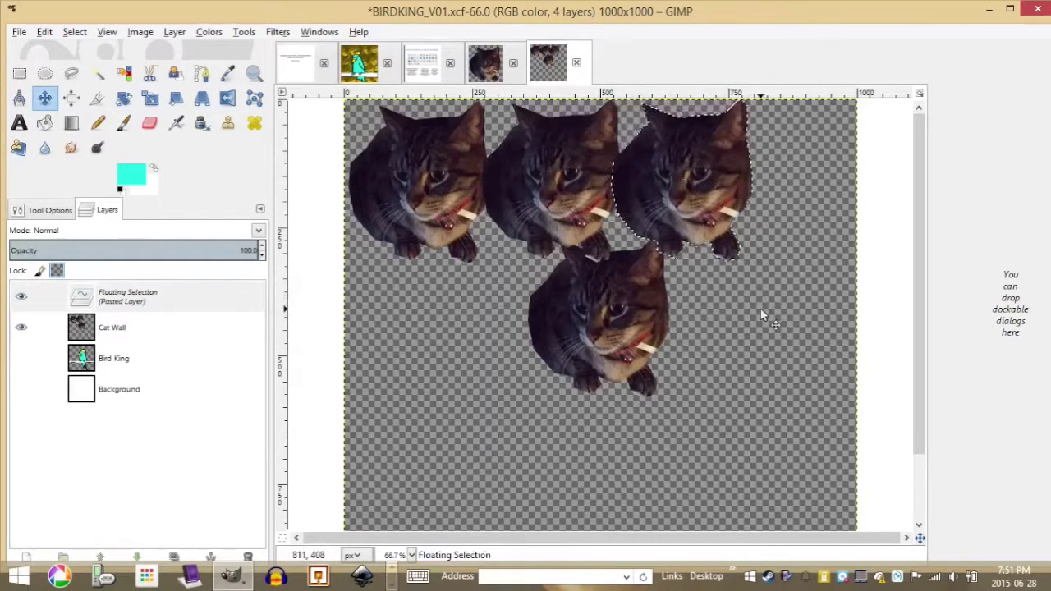
{"action": "left_click_drag", "start_coordinate": [687, 221], "coordinate": [825, 231]}
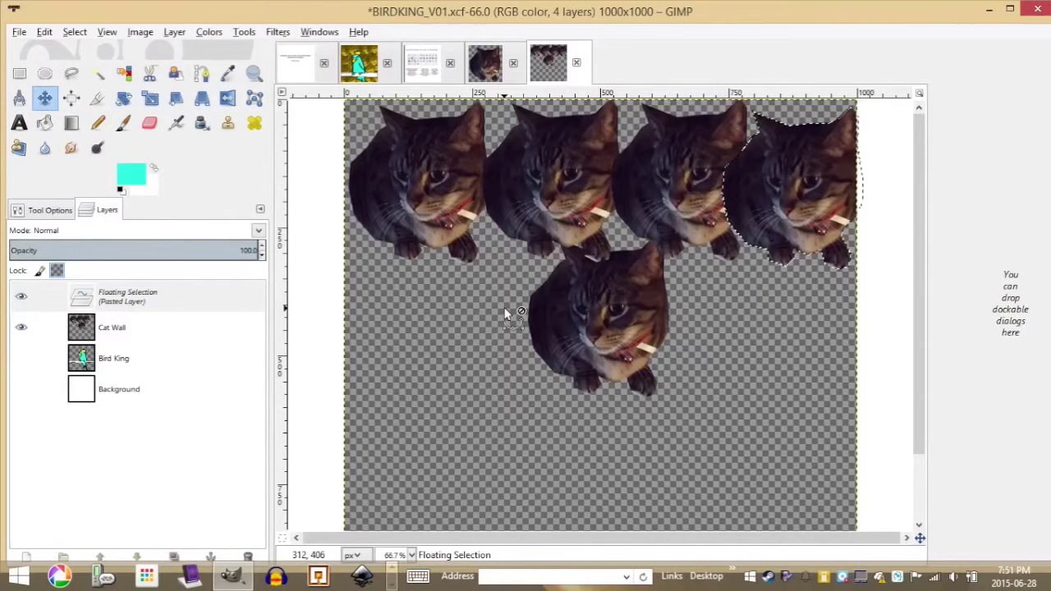
{"action": "left_click", "coordinate": [506, 312]}
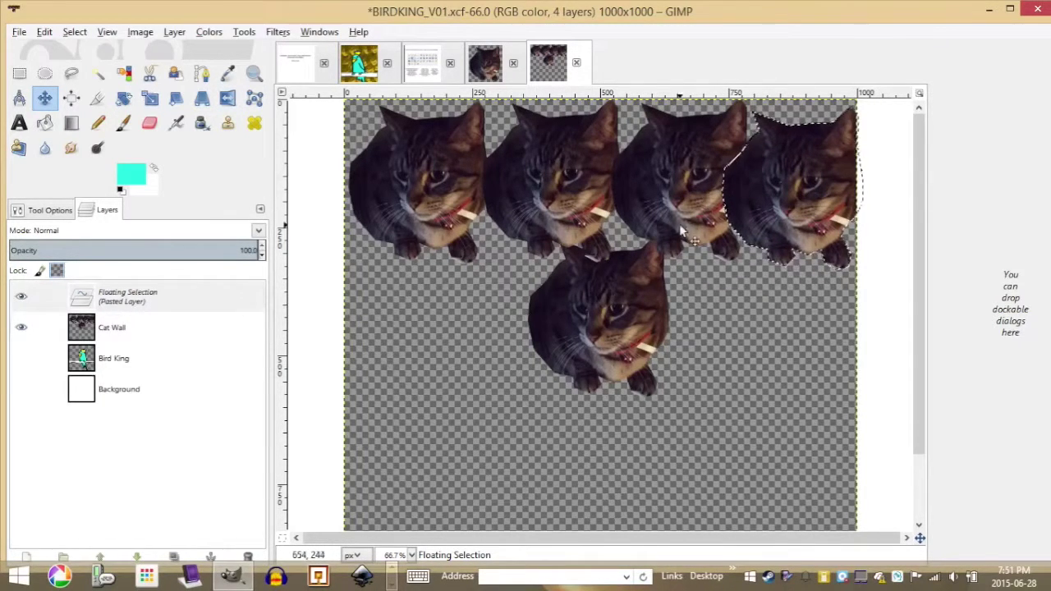
Fill a second and third row with pasted cats across the canvas and anchor the last one to Cat Wall.
{"action": "left_click_drag", "start_coordinate": [782, 194], "coordinate": [690, 406]}
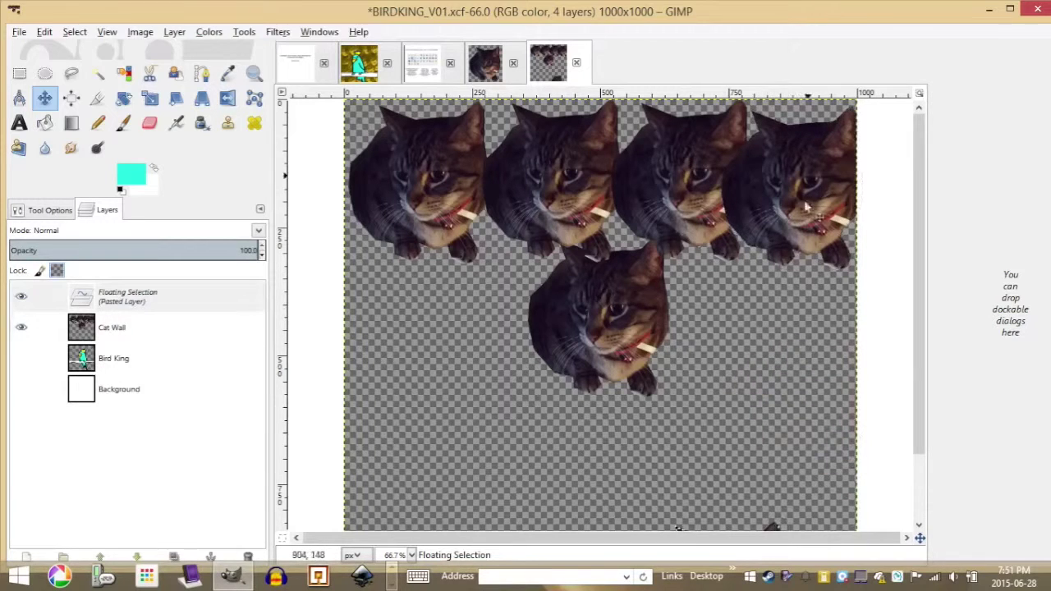
{"action": "left_click_drag", "start_coordinate": [788, 515], "coordinate": [758, 240]}
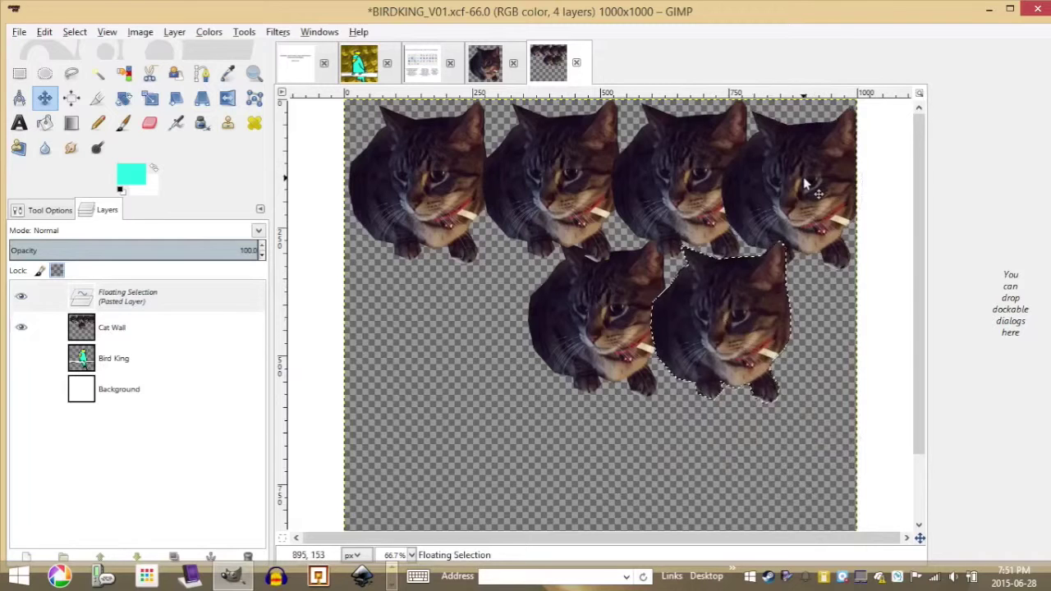
{"action": "left_click_drag", "start_coordinate": [817, 195], "coordinate": [569, 194]}
{"action": "left_click_drag", "start_coordinate": [727, 314], "coordinate": [611, 308]}
{"action": "left_click_drag", "start_coordinate": [411, 317], "coordinate": [842, 312]}
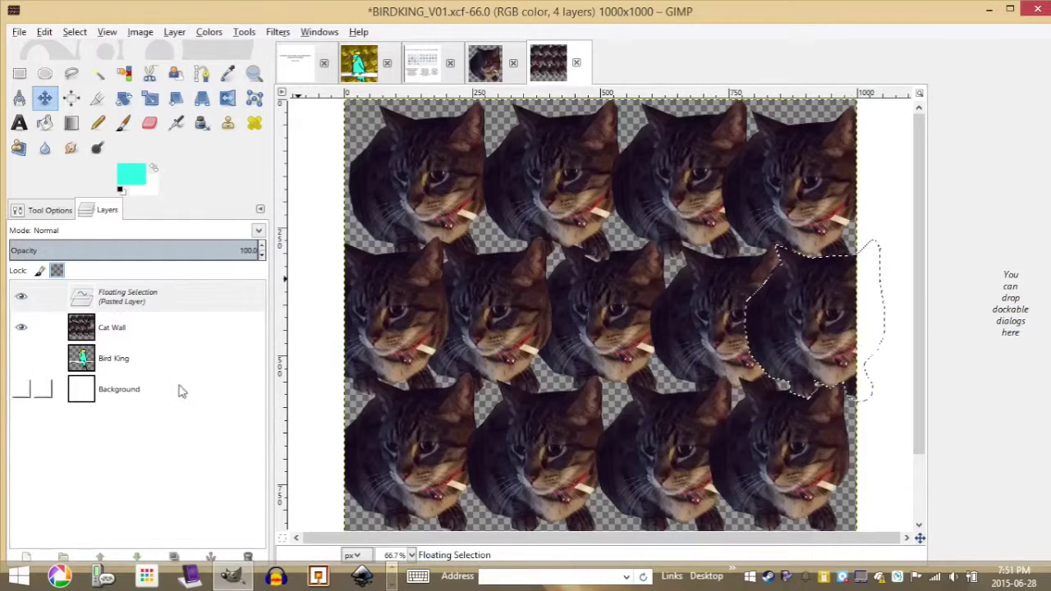
{"action": "right_click", "coordinate": [179, 302]}
{"action": "left_click", "coordinate": [291, 110]}
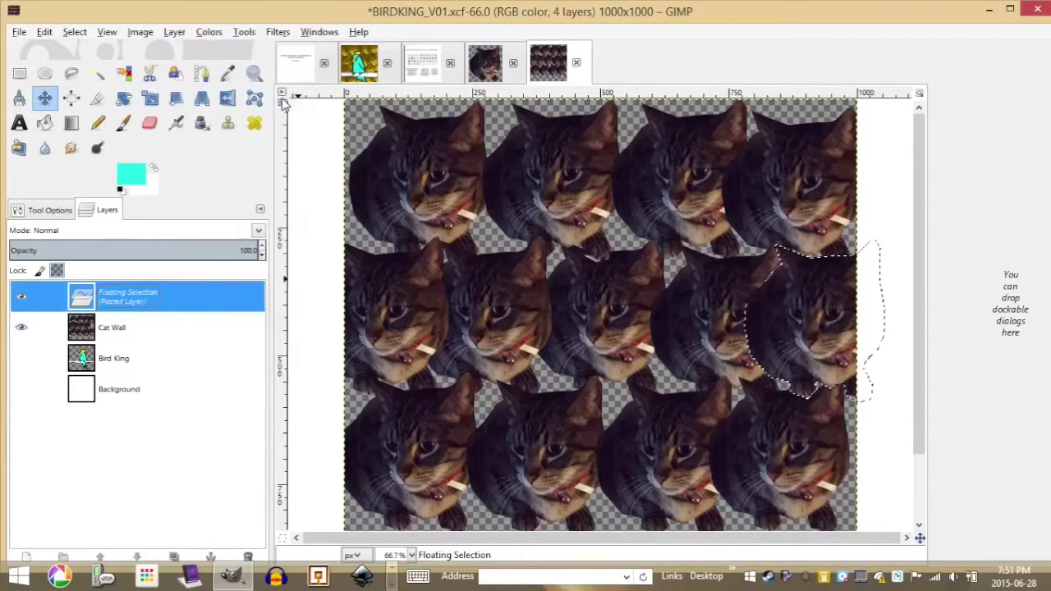
Duplicate the Cat Wall layer and shift the copy down and to the left to cover gaps between the cats.
{"action": "right_click", "coordinate": [143, 300]}
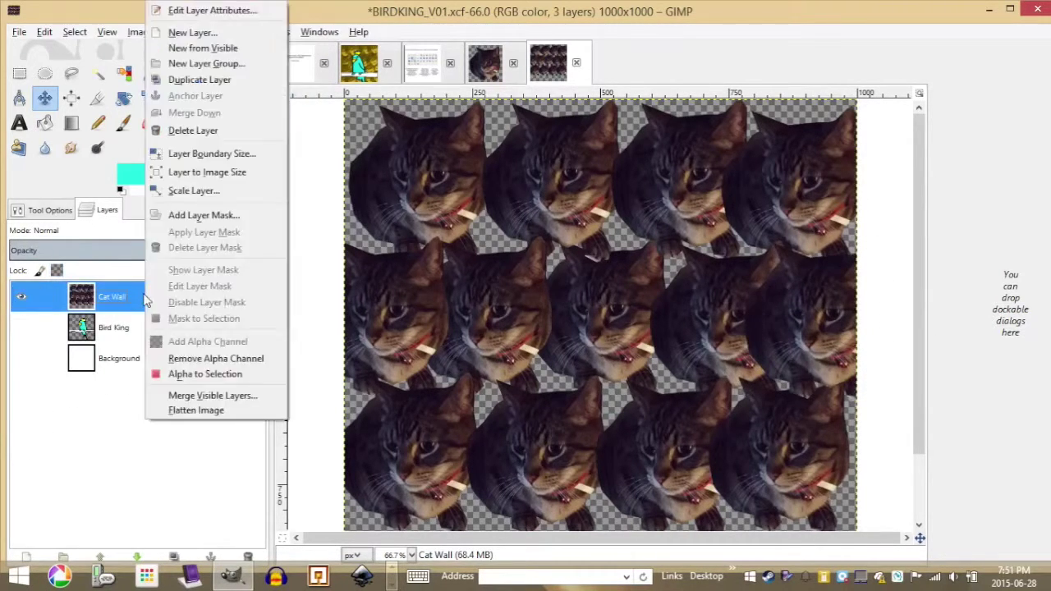
{"action": "left_click", "coordinate": [251, 83]}
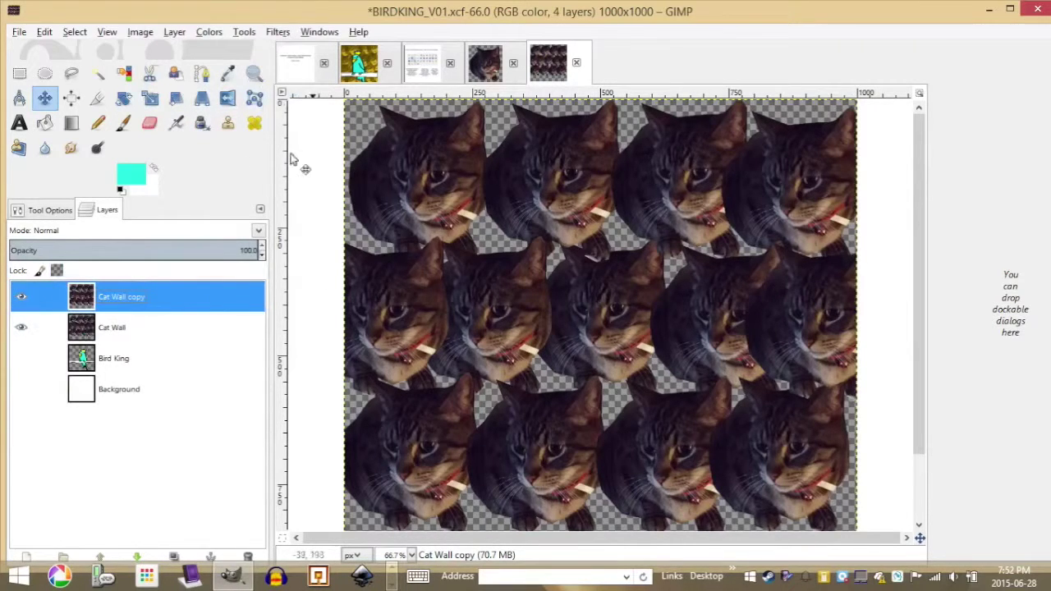
{"action": "left_click_drag", "start_coordinate": [434, 182], "coordinate": [400, 166]}
{"action": "left_click_drag", "start_coordinate": [843, 188], "coordinate": [839, 220]}
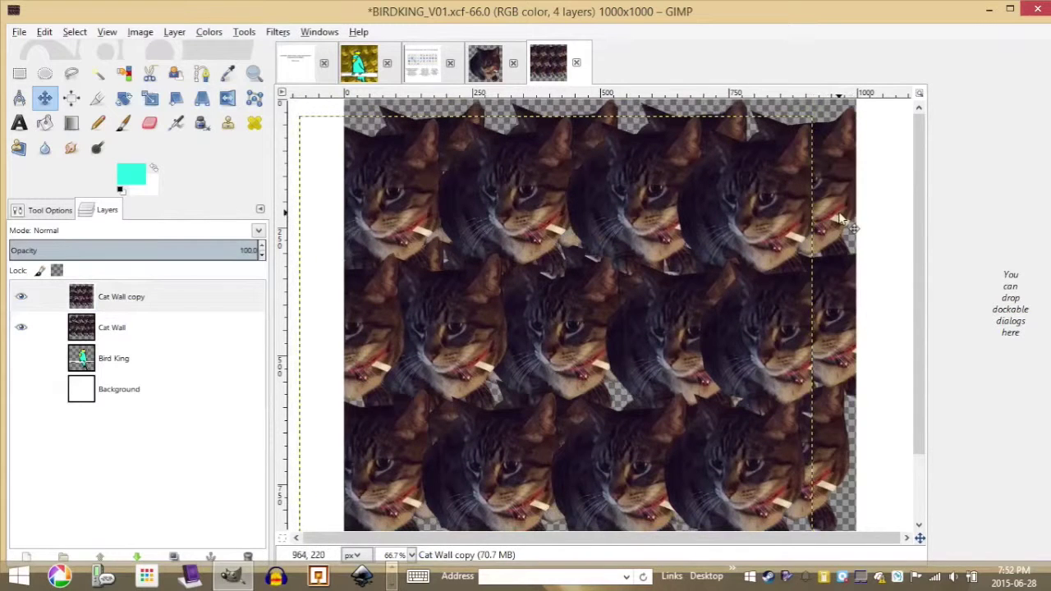
Duplicate the Cat Wall copy layer and move the new copy upward and slightly right to cover the canvas's top edge.
{"action": "right_click", "coordinate": [167, 308]}
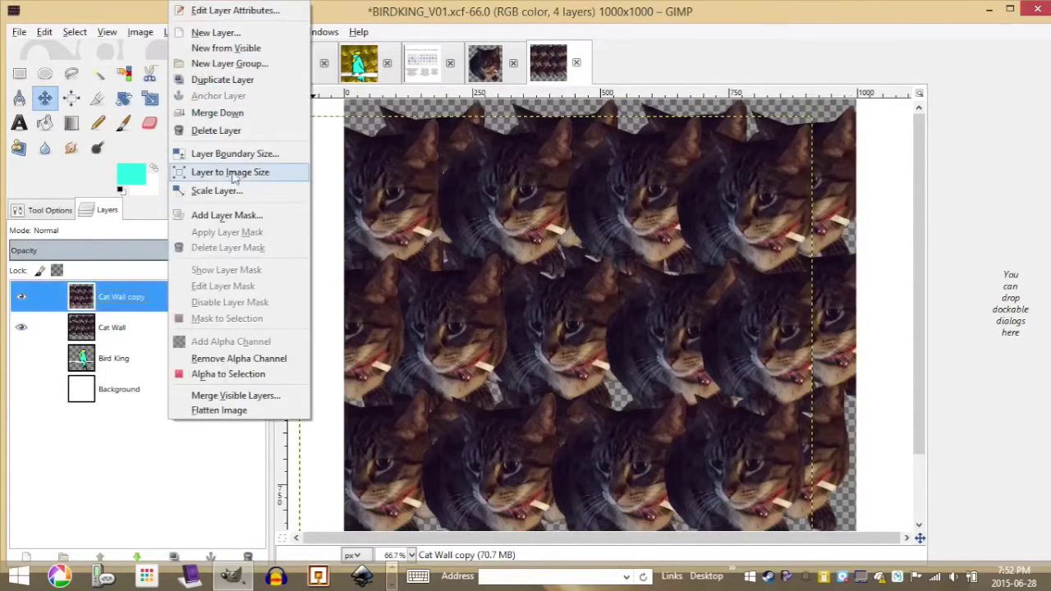
{"action": "left_click", "coordinate": [254, 78]}
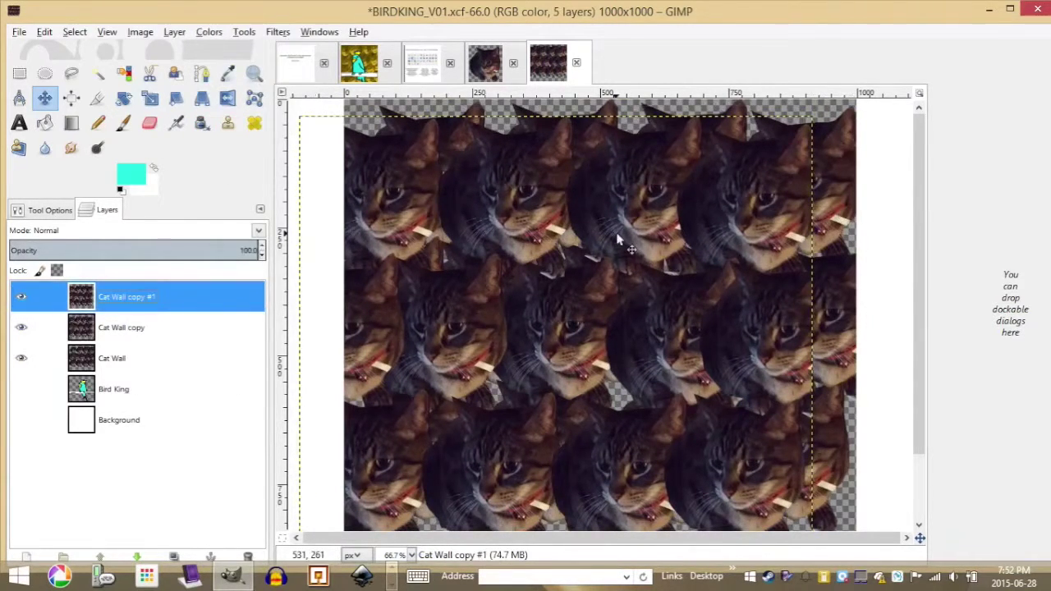
{"action": "left_click_drag", "start_coordinate": [541, 224], "coordinate": [596, 191]}
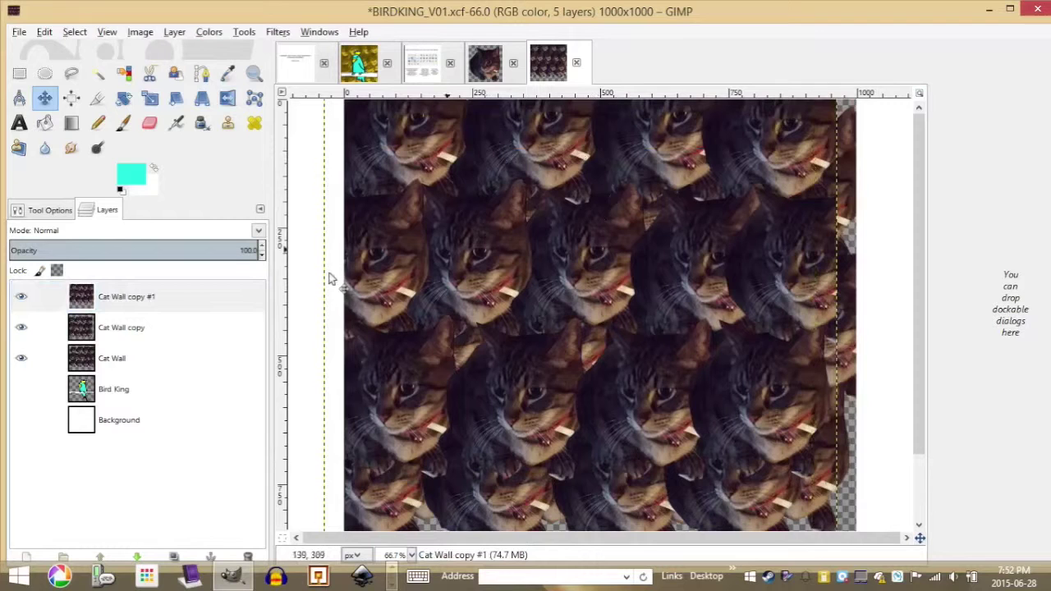
Reposition the Cat Wall copy and Cat Wall layers so their cats fill the gaps along the canvas's right edge.
{"action": "left_click", "coordinate": [131, 341]}
{"action": "left_click_drag", "start_coordinate": [778, 380], "coordinate": [830, 413]}
{"action": "left_click", "coordinate": [115, 366]}
{"action": "left_click_drag", "start_coordinate": [475, 354], "coordinate": [433, 364]}
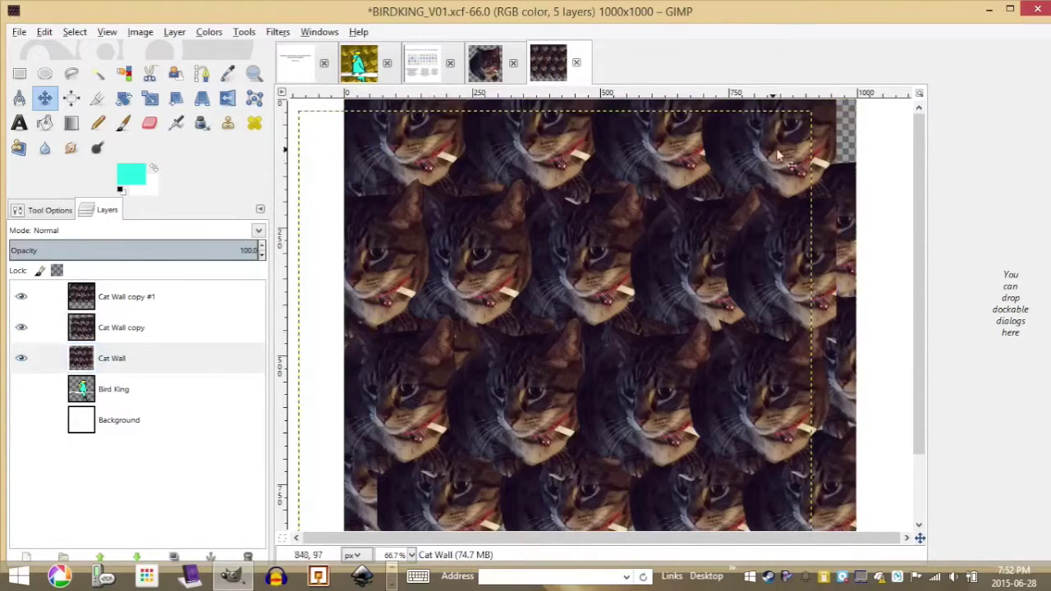
{"action": "left_click_drag", "start_coordinate": [834, 198], "coordinate": [793, 214]}
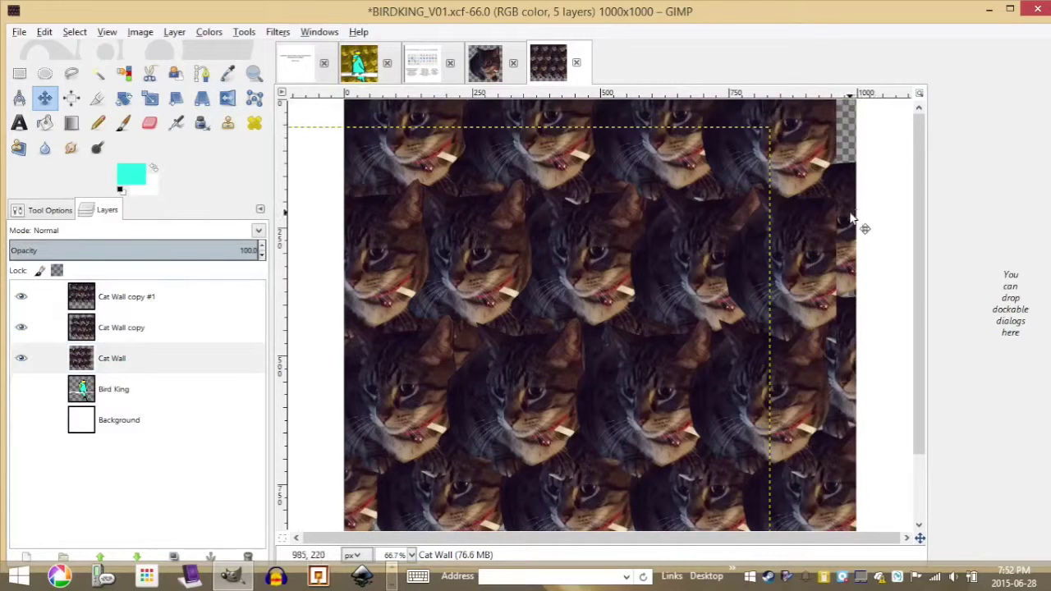
{"action": "left_click_drag", "start_coordinate": [854, 215], "coordinate": [854, 209]}
{"action": "left_click", "coordinate": [195, 327]}
{"action": "left_click_drag", "start_coordinate": [736, 240], "coordinate": [768, 170]}
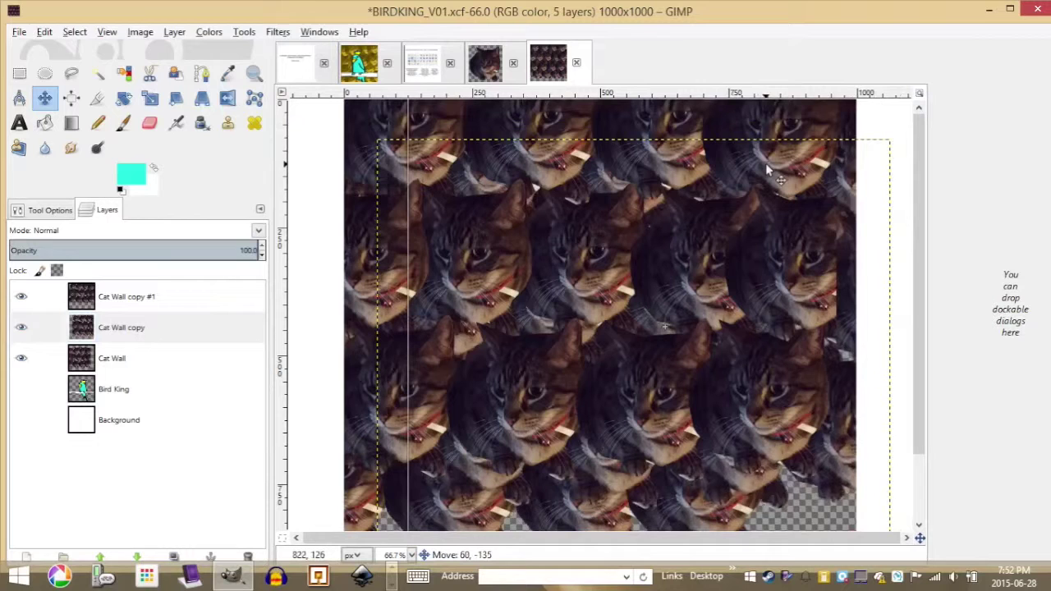
Duplicate the Cat Wall copy layer again and shift the Cat Wall copy #1 layer slightly left and down.
{"action": "left_click", "coordinate": [205, 329]}
{"action": "right_click", "coordinate": [205, 329]}
{"action": "left_click", "coordinate": [246, 82]}
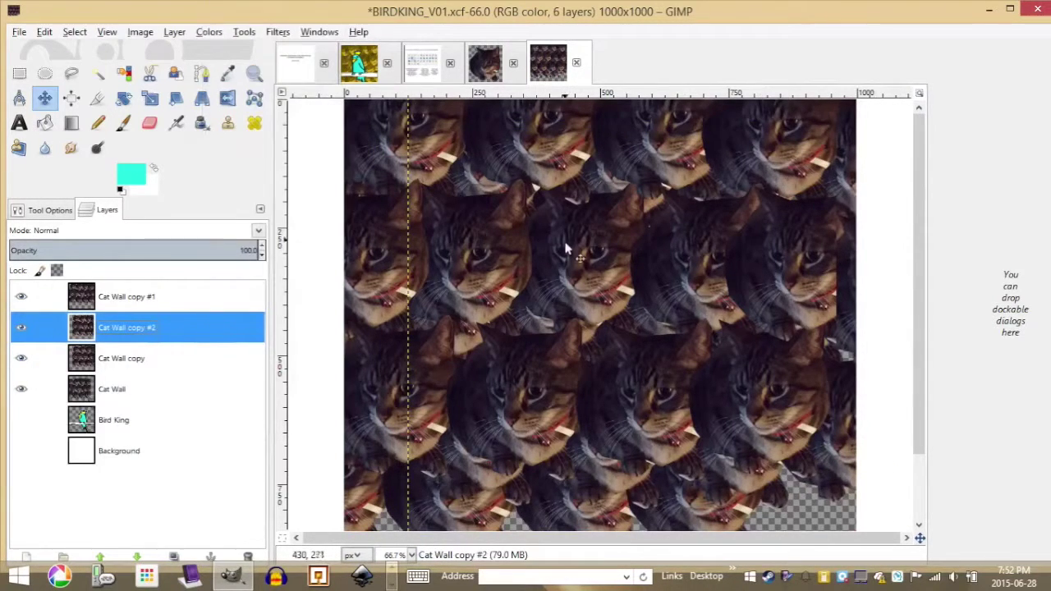
{"action": "left_click", "coordinate": [205, 305]}
{"action": "left_click_drag", "start_coordinate": [626, 250], "coordinate": [618, 277]}
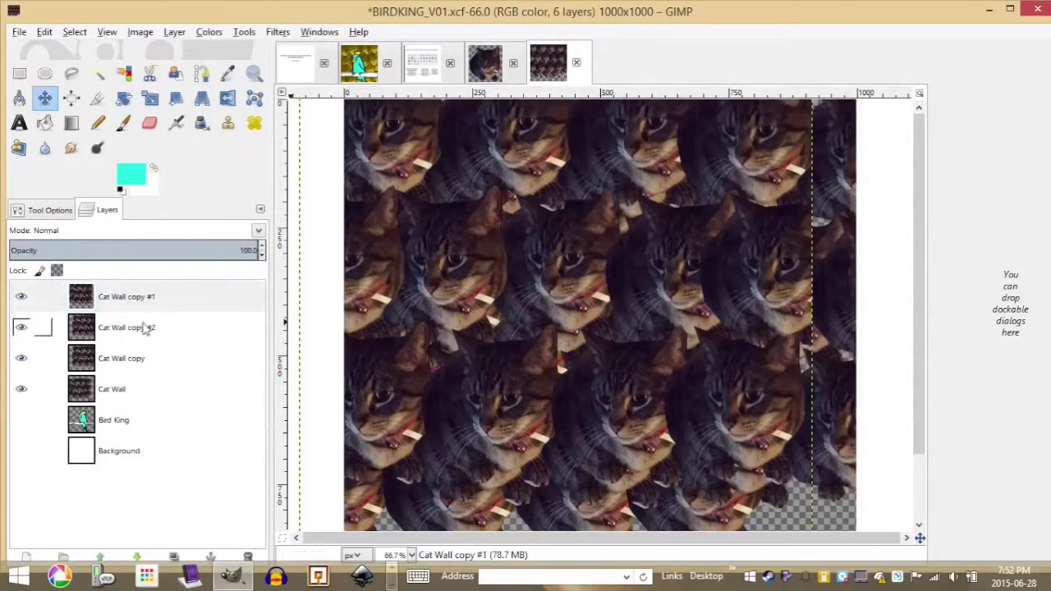
Shift the Cat Wall copy #1 layer down and to the right, and Cat Wall copy #2 up and to the left to fill the gaps.
{"action": "left_click", "coordinate": [162, 306]}
{"action": "left_click_drag", "start_coordinate": [667, 221], "coordinate": [723, 279]}
{"action": "left_click", "coordinate": [164, 327]}
{"action": "left_click_drag", "start_coordinate": [660, 209], "coordinate": [572, 178]}
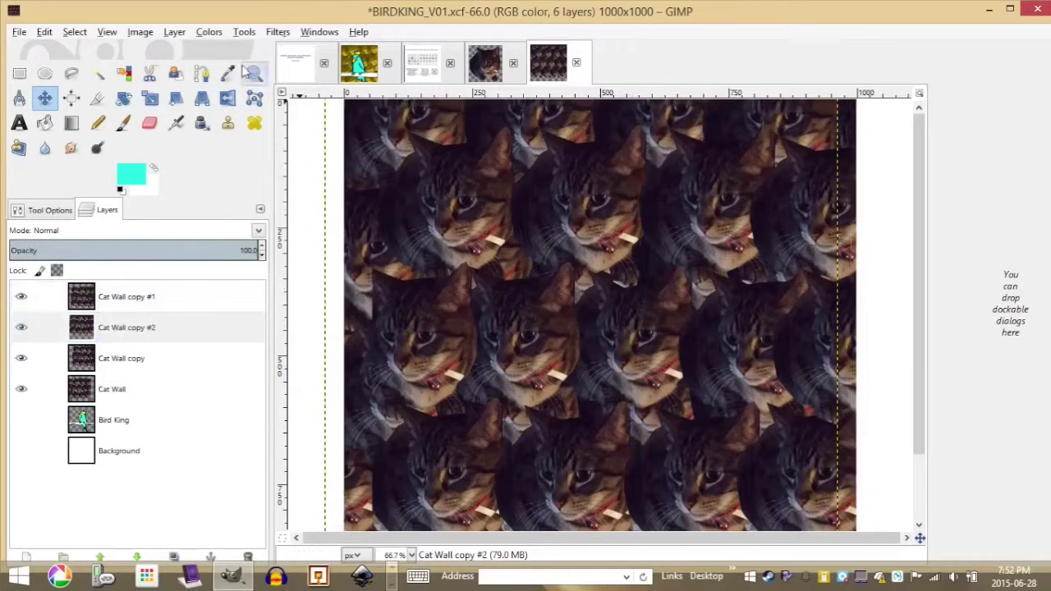
Merge the three Cat Wall copy layers down into the single Cat Wall layer.
{"action": "left_click", "coordinate": [358, 66]}
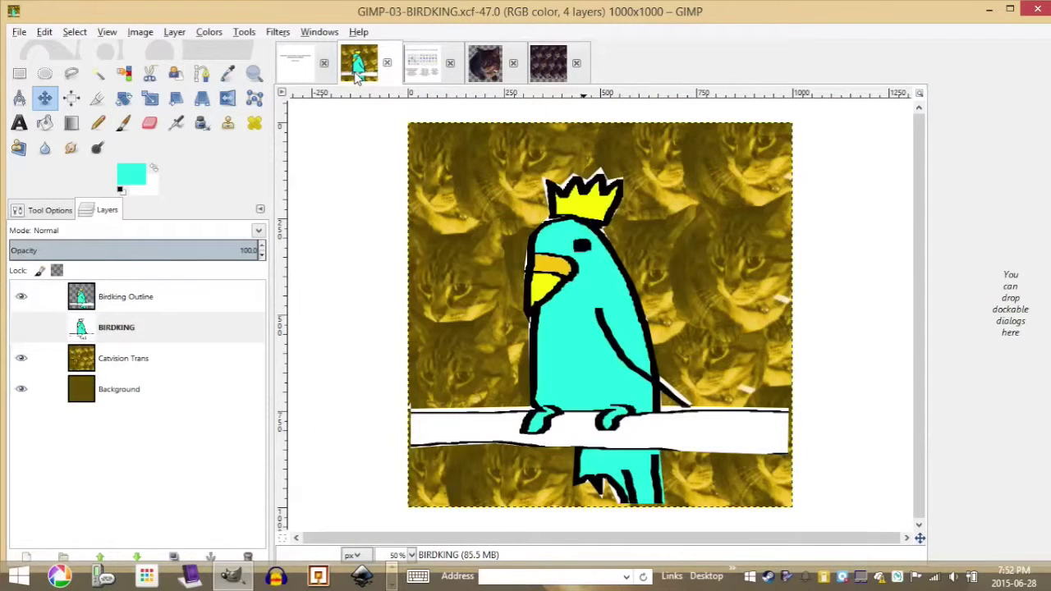
{"action": "left_click", "coordinate": [559, 82]}
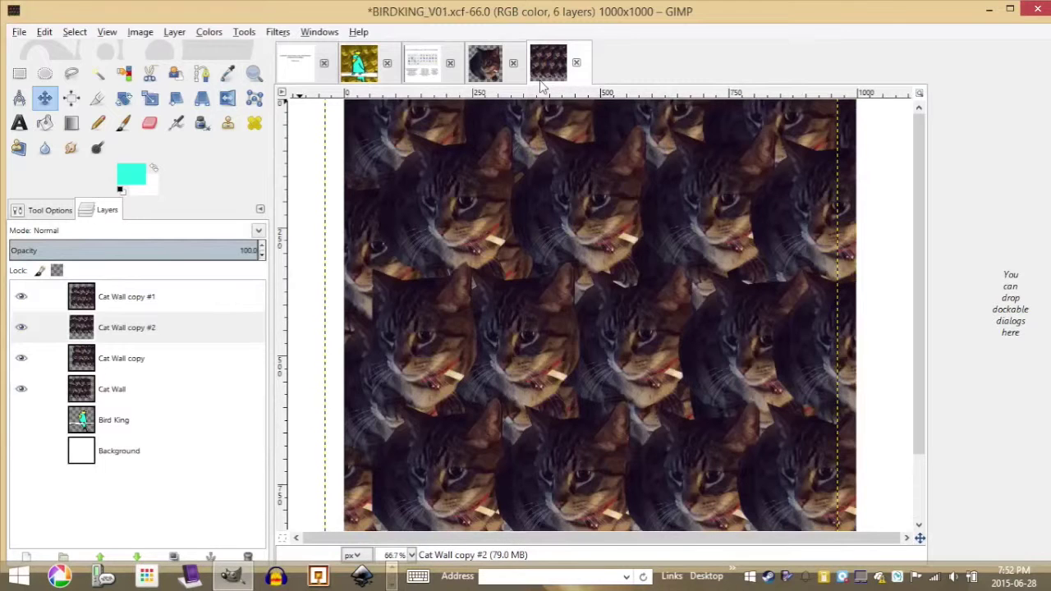
{"action": "left_click", "coordinate": [145, 298]}
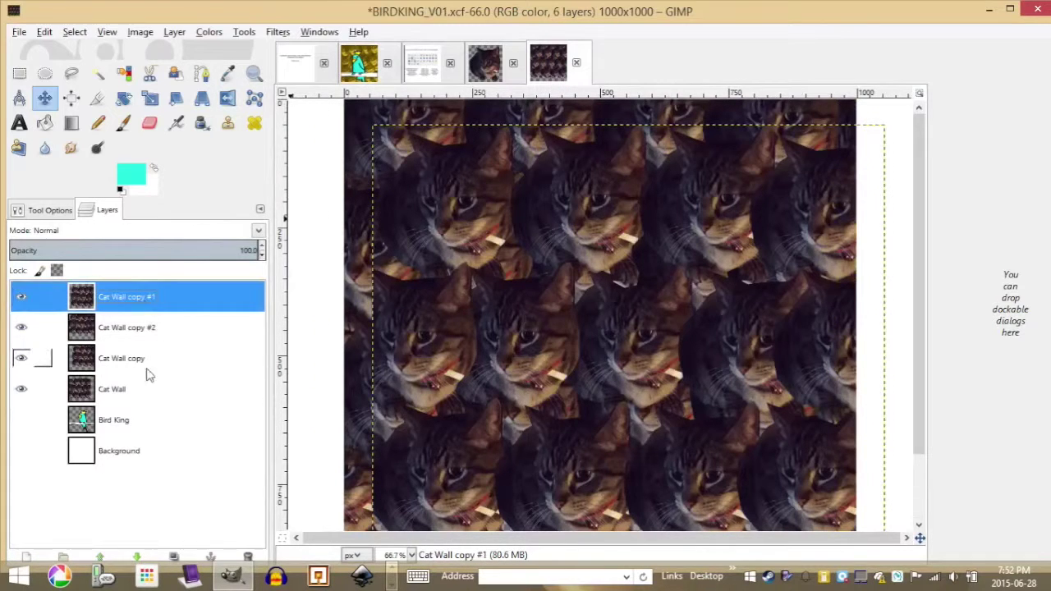
{"action": "left_click", "coordinate": [131, 392]}
{"action": "left_click", "coordinate": [164, 295]}
{"action": "right_click", "coordinate": [164, 292]}
{"action": "left_click", "coordinate": [272, 116]}
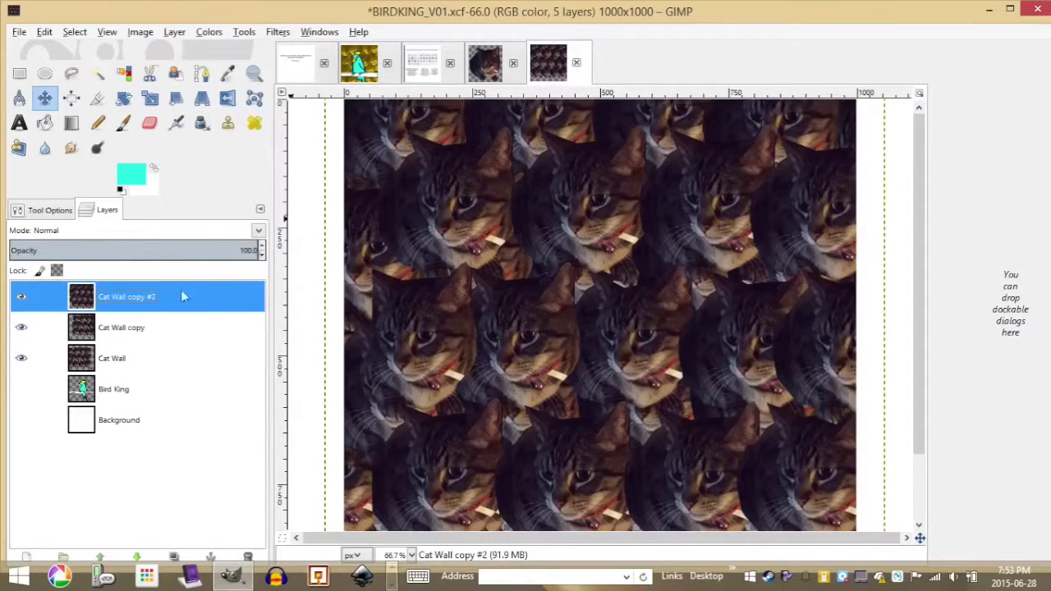
{"action": "right_click", "coordinate": [172, 306]}
{"action": "left_click", "coordinate": [279, 113]}
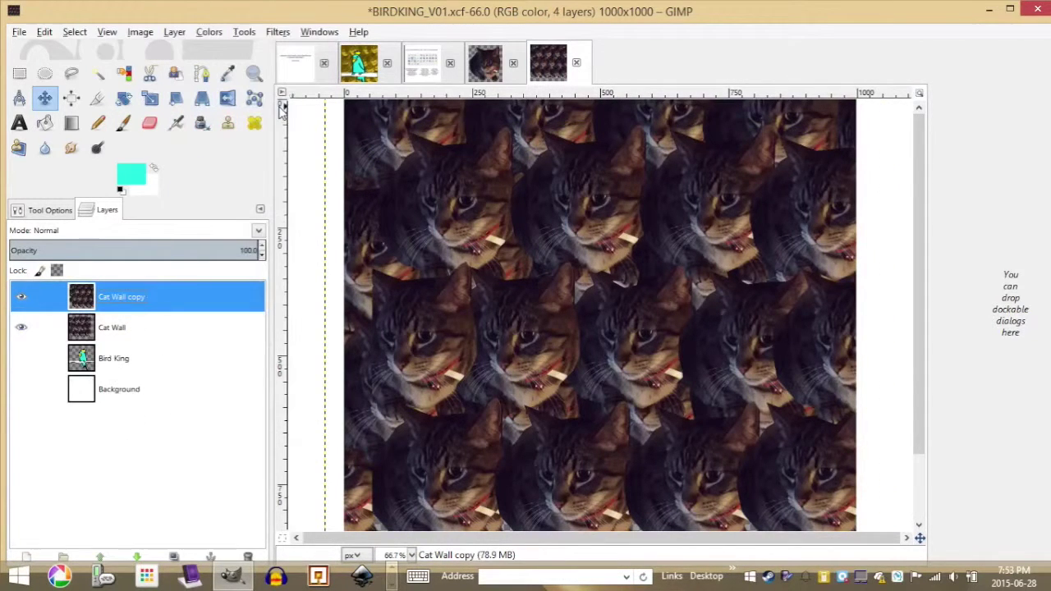
{"action": "right_click", "coordinate": [148, 306]}
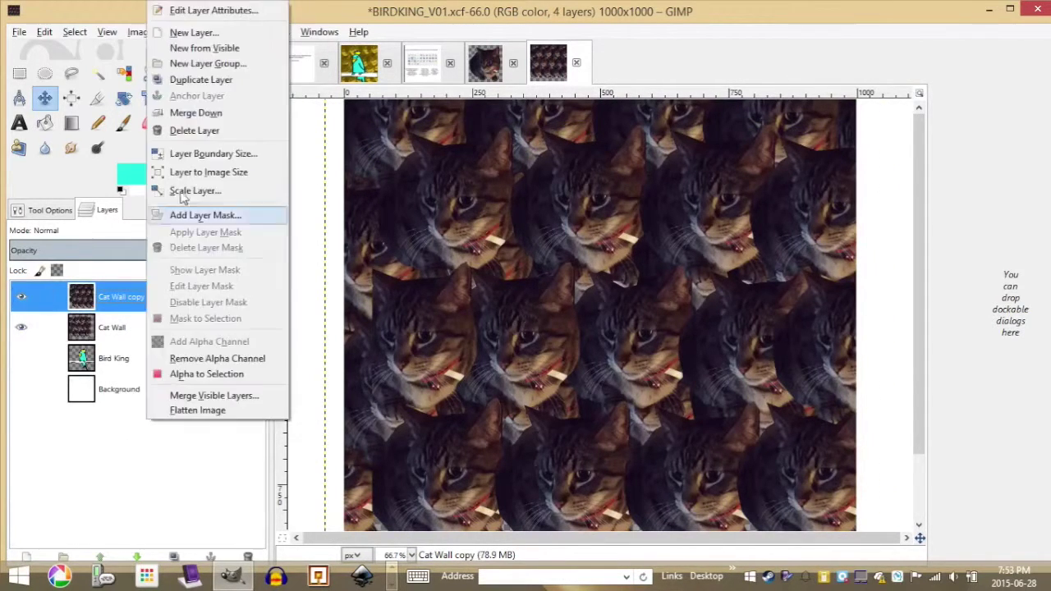
{"action": "left_click", "coordinate": [220, 114]}
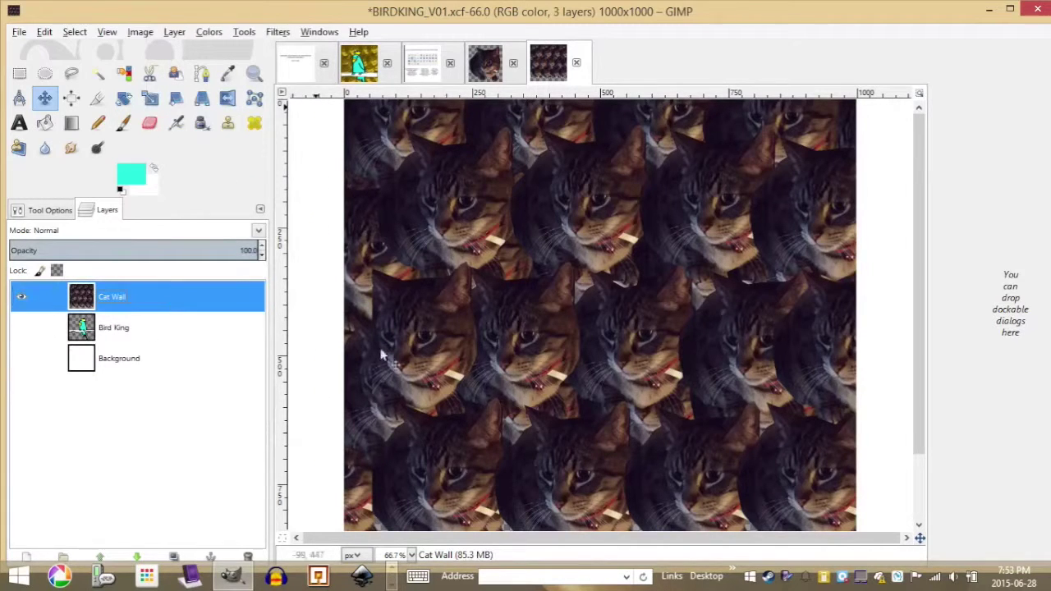
Place the Cat Wall layer beneath the Bird King layer and leave Bird King hidden.
{"action": "left_click", "coordinate": [145, 332]}
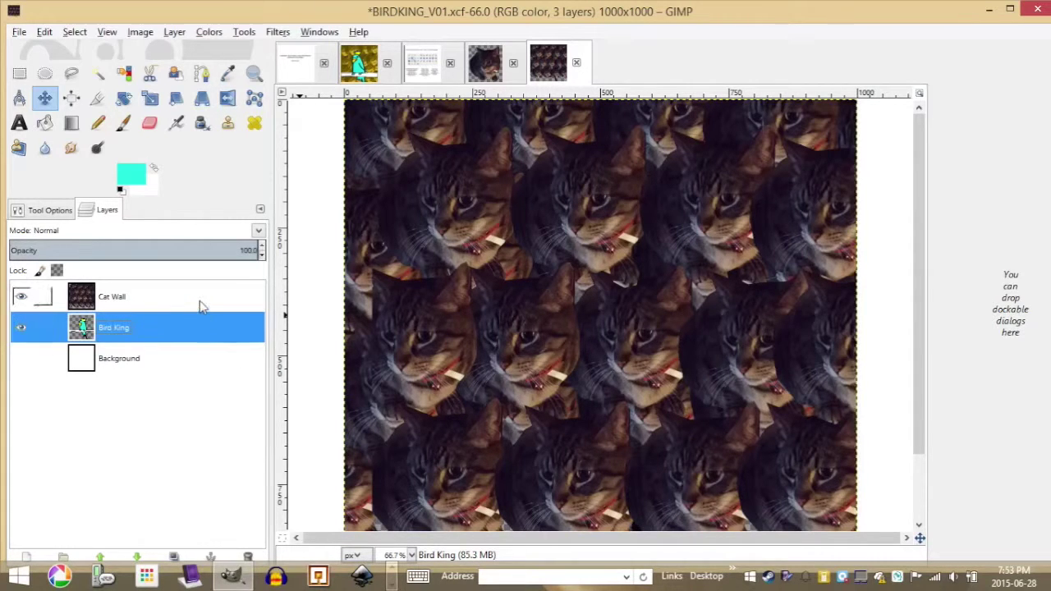
{"action": "left_click_drag", "start_coordinate": [183, 300], "coordinate": [174, 353]}
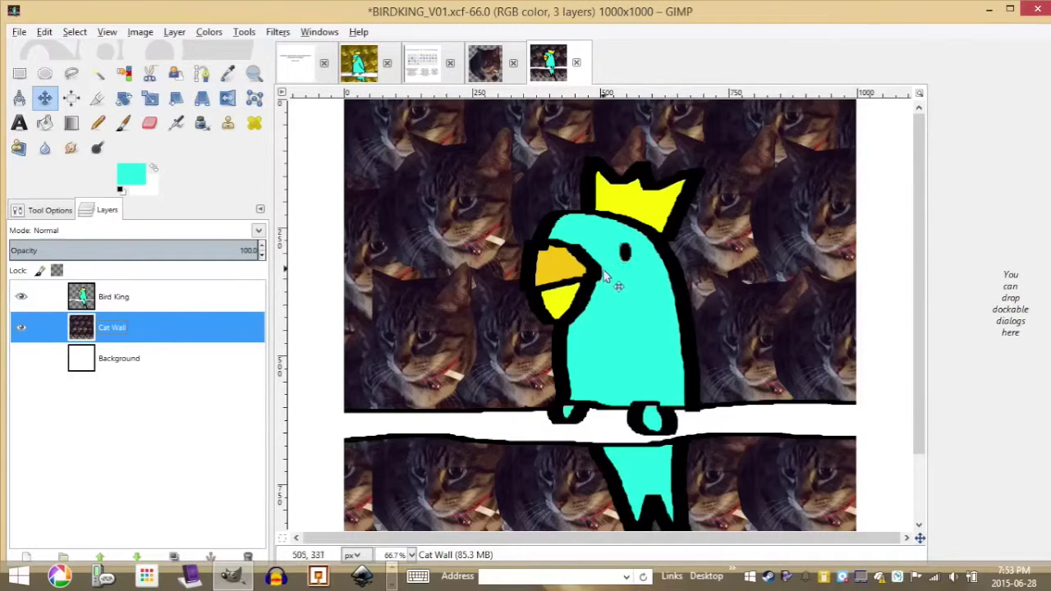
{"action": "left_click", "coordinate": [21, 296]}
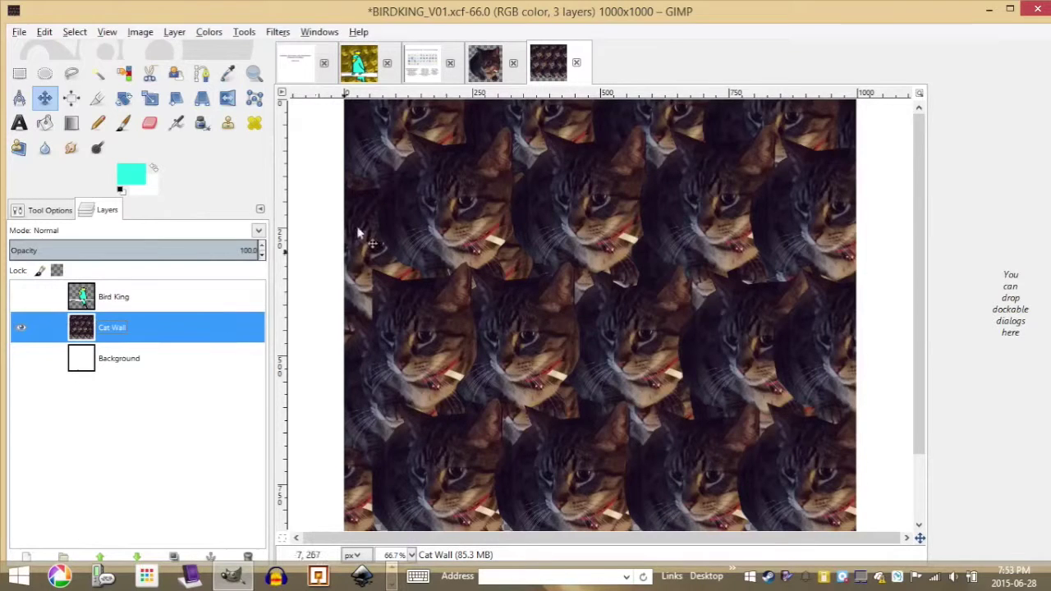
{"action": "left_click", "coordinate": [359, 67]}
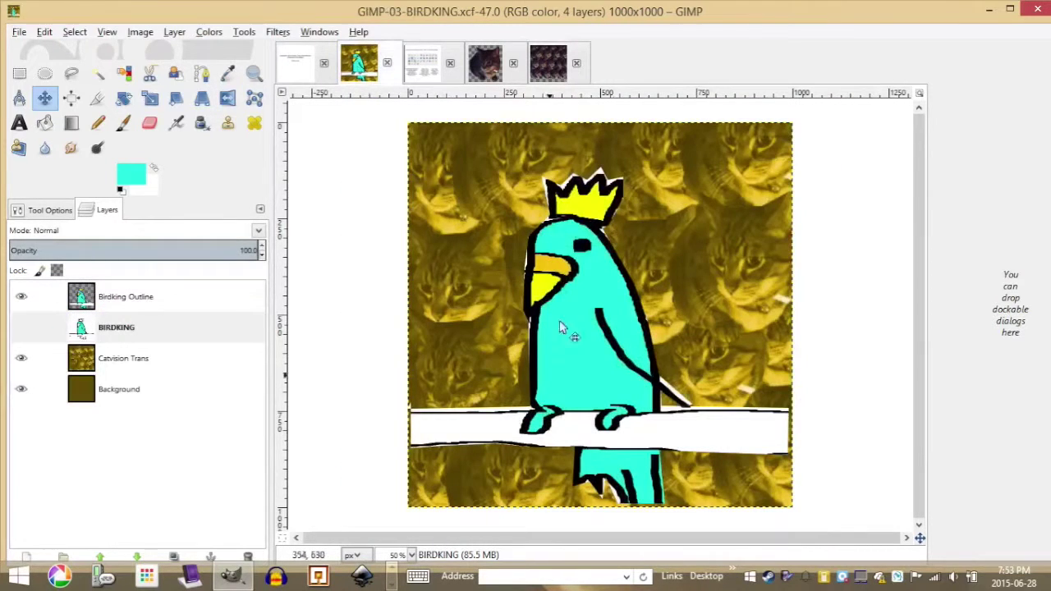
{"action": "left_click", "coordinate": [546, 70]}
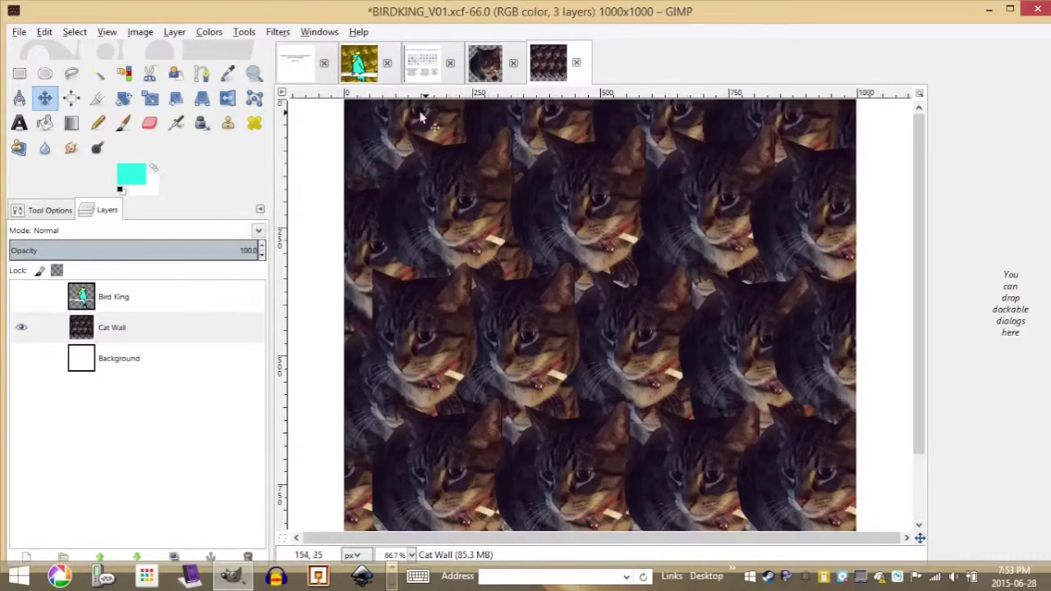
Try Color Balance on the Cat Wall midtones, pushing red and then blue to 100, and reset the adjustment.
{"action": "left_click", "coordinate": [211, 34]}
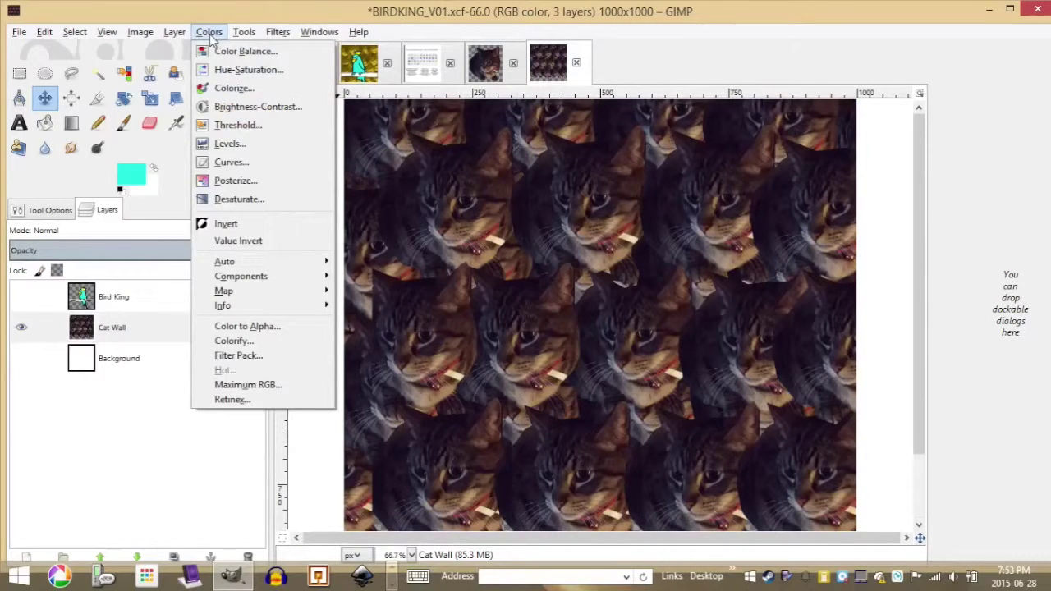
{"action": "left_click", "coordinate": [238, 51]}
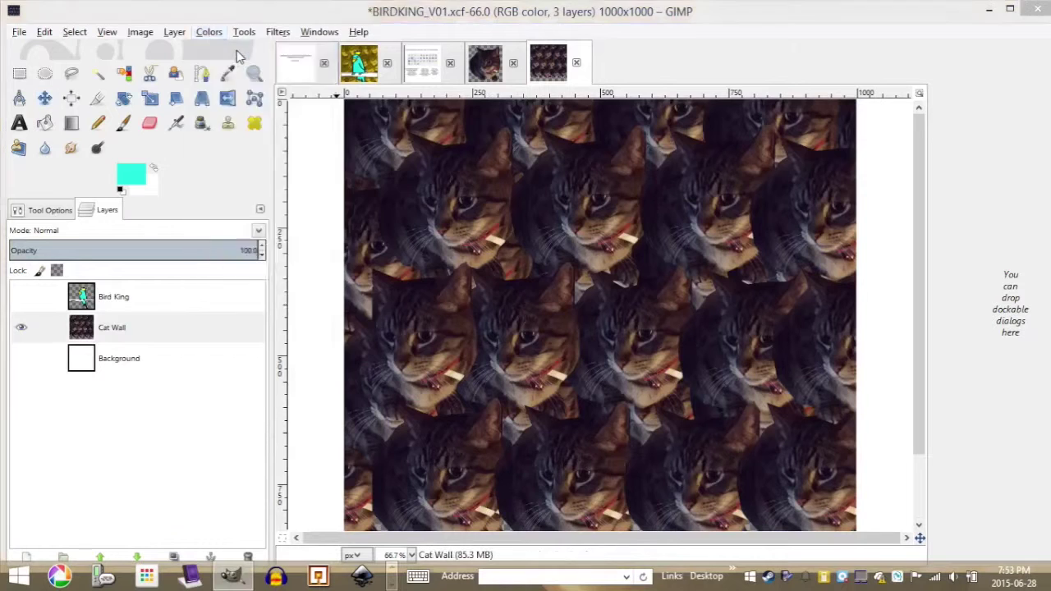
{"action": "left_click_drag", "start_coordinate": [276, 182], "coordinate": [359, 187]}
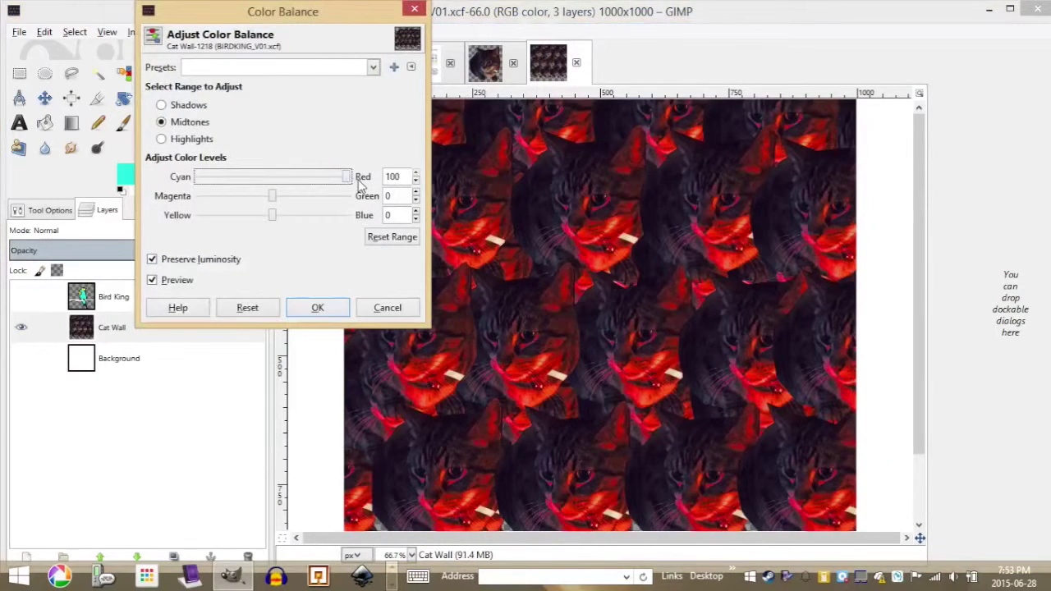
{"action": "left_click_drag", "start_coordinate": [272, 185], "coordinate": [271, 186]}
{"action": "left_click_drag", "start_coordinate": [274, 223], "coordinate": [367, 220]}
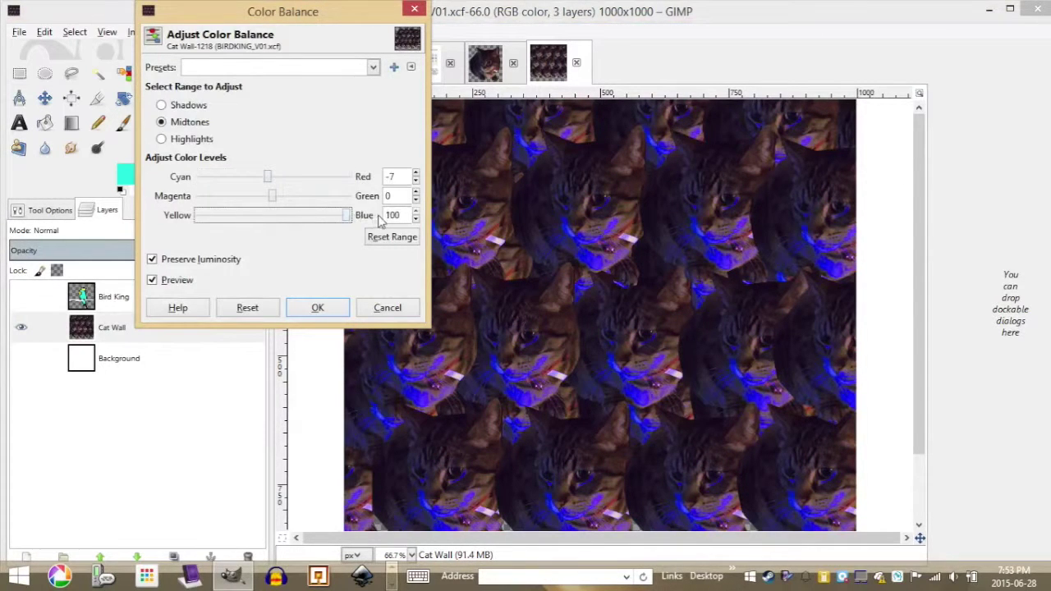
{"action": "mouse_move", "coordinate": [280, 221]}
{"action": "left_mouse_down"}
{"action": "mouse_move", "coordinate": [207, 224]}
{"action": "mouse_move", "coordinate": [291, 222]}
{"action": "mouse_move", "coordinate": [274, 223]}
{"action": "left_mouse_up"}
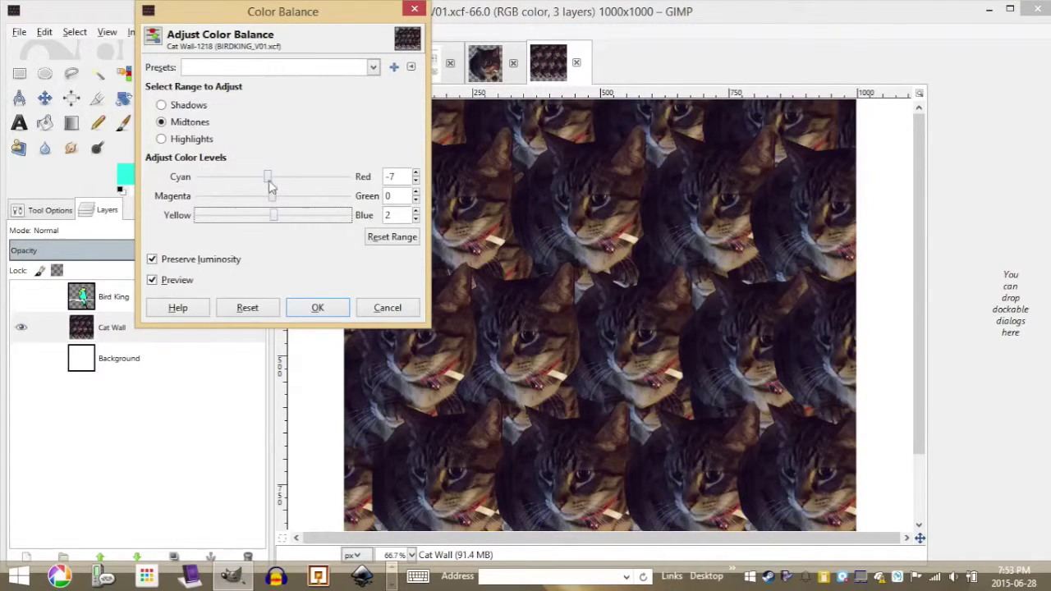
{"action": "left_click", "coordinate": [246, 312]}
{"action": "left_click", "coordinate": [317, 309]}
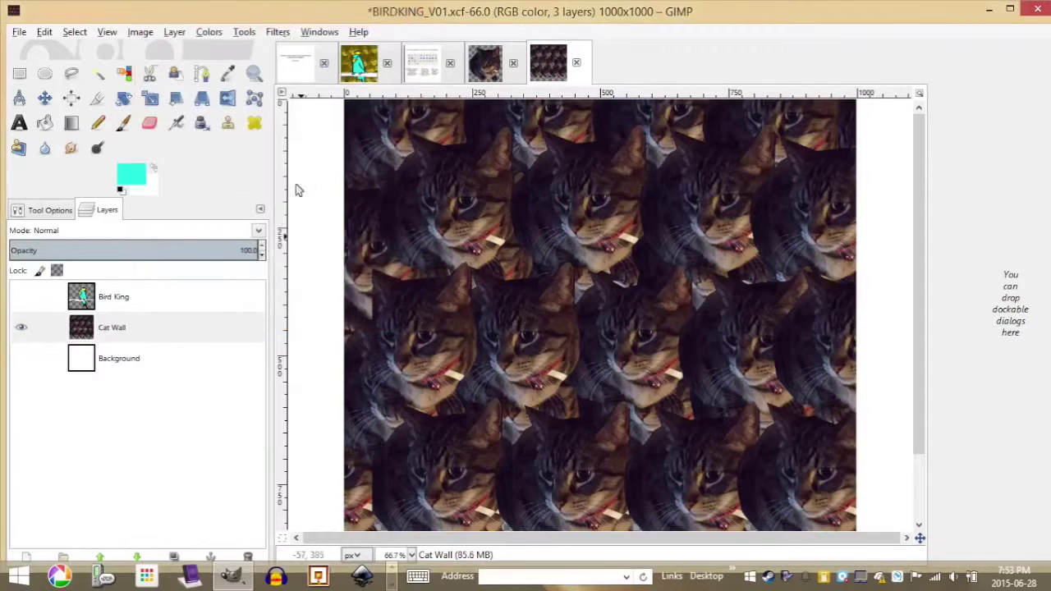
Try bending the Cat Wall layer's Value curve with the Curves adjustment, and reset it to a straight line.
{"action": "left_click", "coordinate": [208, 32]}
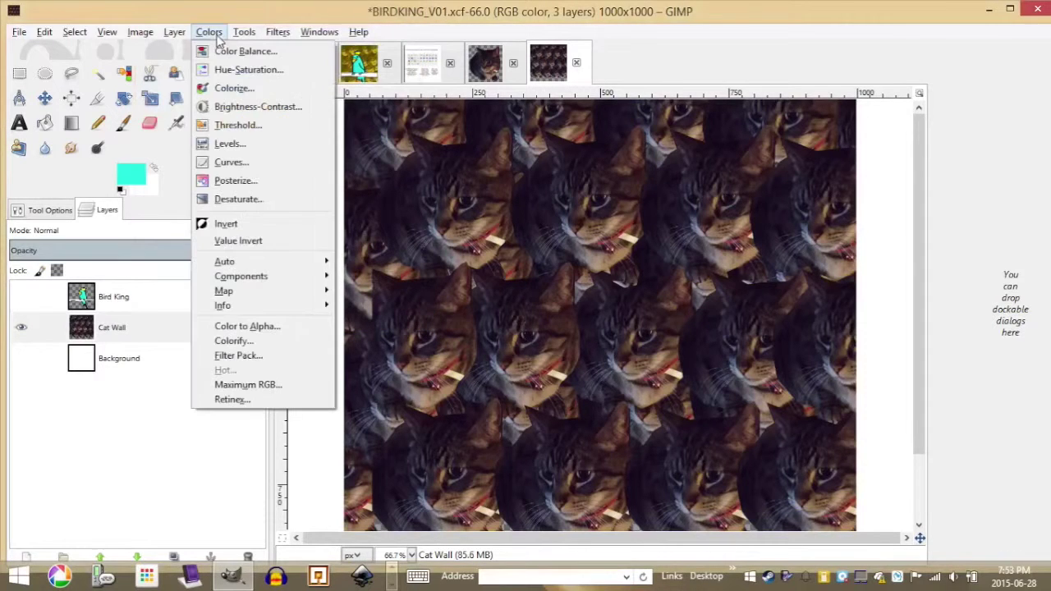
{"action": "left_click", "coordinate": [246, 163]}
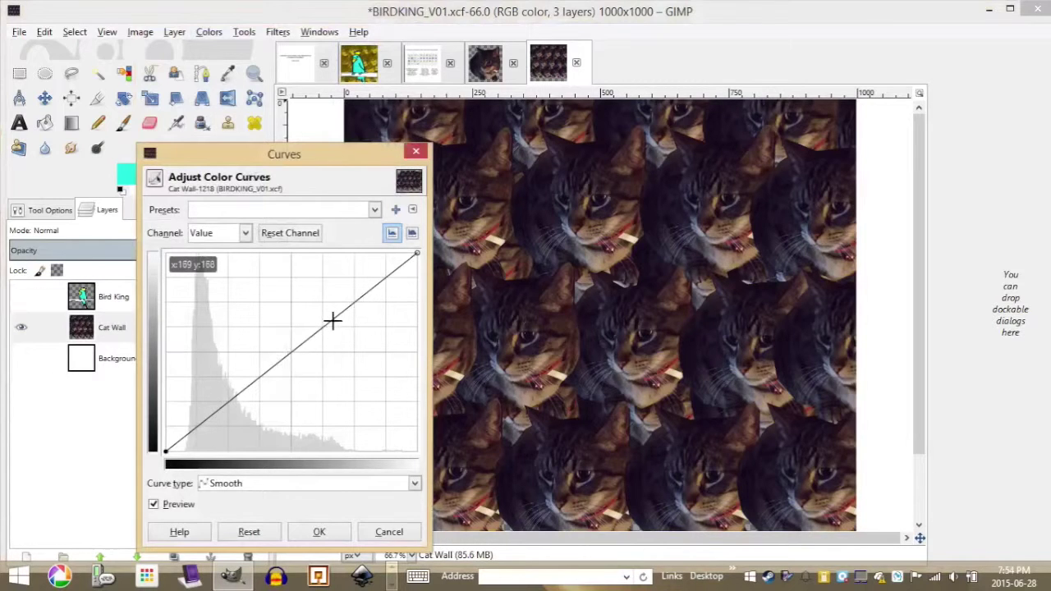
{"action": "left_click_drag", "start_coordinate": [332, 320], "coordinate": [309, 330]}
{"action": "left_click", "coordinate": [249, 532]}
{"action": "mouse_move", "coordinate": [249, 387]}
{"action": "left_mouse_down"}
{"action": "mouse_move", "coordinate": [231, 321]}
{"action": "mouse_move", "coordinate": [262, 387]}
{"action": "left_mouse_up"}
{"action": "left_click", "coordinate": [262, 537]}
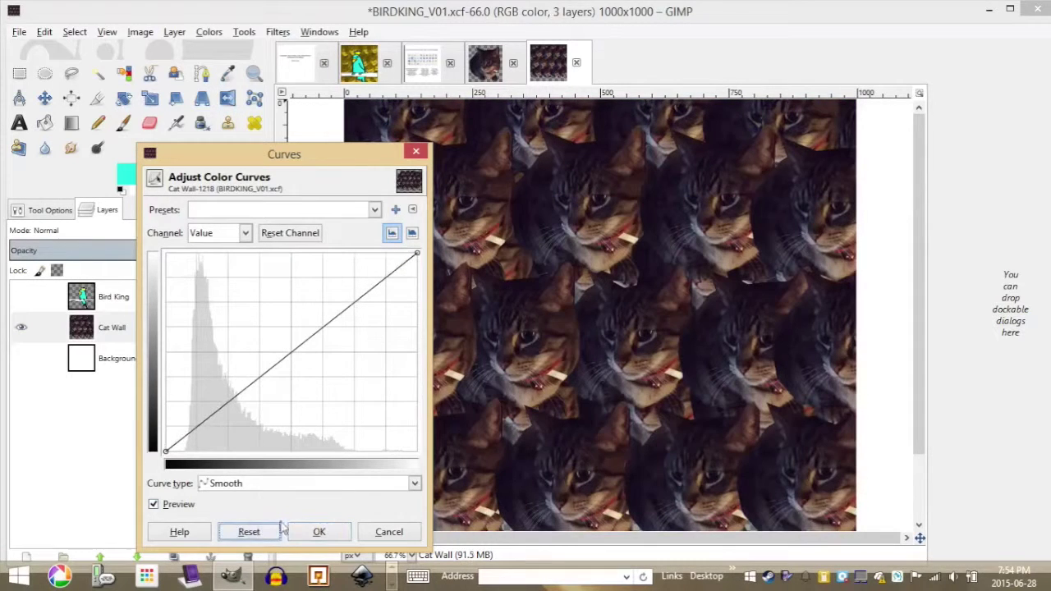
{"action": "left_click", "coordinate": [319, 533]}
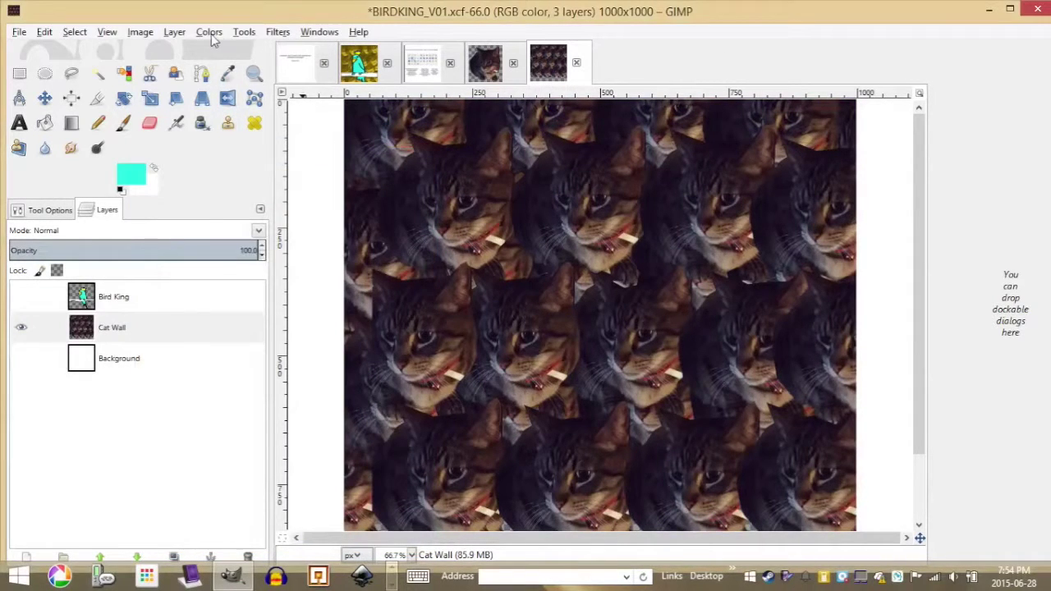
Try Levels on the Cat Wall layer with input gamma 0.72 and white point 221, and reset the adjustment.
{"action": "left_click", "coordinate": [210, 33]}
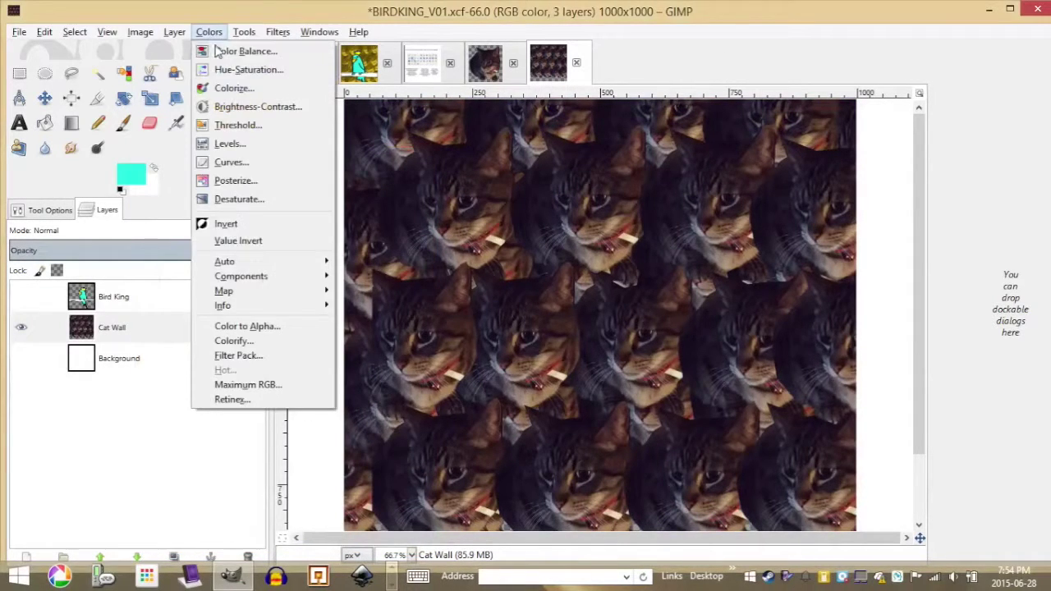
{"action": "left_click", "coordinate": [254, 146]}
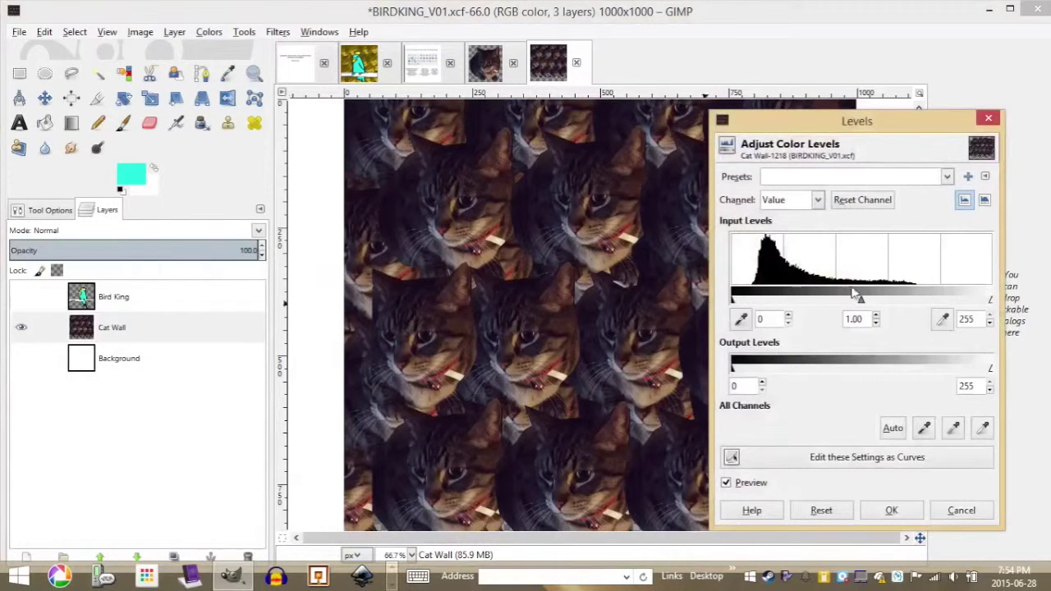
{"action": "mouse_move", "coordinate": [885, 304]}
{"action": "left_mouse_down"}
{"action": "mouse_move", "coordinate": [913, 302]}
{"action": "mouse_move", "coordinate": [887, 302]}
{"action": "left_mouse_up"}
{"action": "mouse_move", "coordinate": [736, 310]}
{"action": "left_mouse_down"}
{"action": "mouse_move", "coordinate": [772, 311]}
{"action": "mouse_move", "coordinate": [731, 311]}
{"action": "left_mouse_up"}
{"action": "left_click_drag", "start_coordinate": [987, 301], "coordinate": [918, 302]}
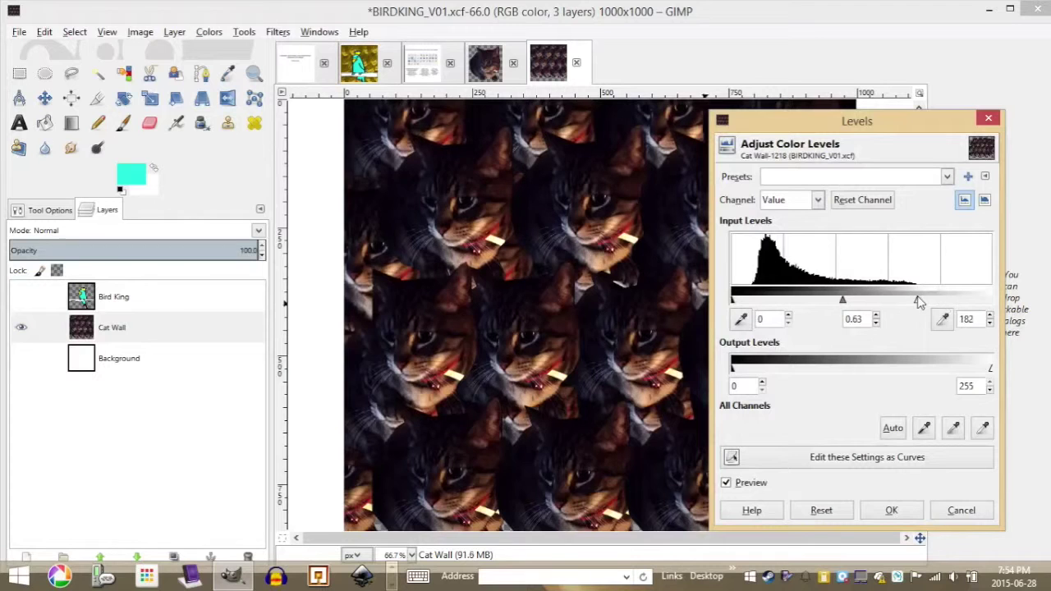
{"action": "left_click_drag", "start_coordinate": [843, 302], "coordinate": [838, 301]}
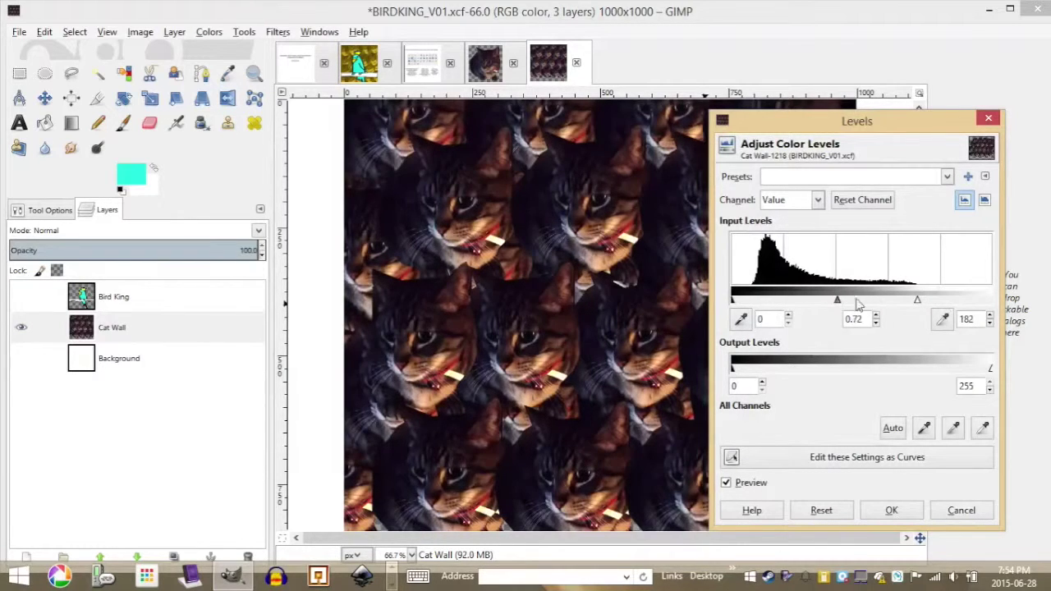
{"action": "left_click_drag", "start_coordinate": [918, 302], "coordinate": [957, 302]}
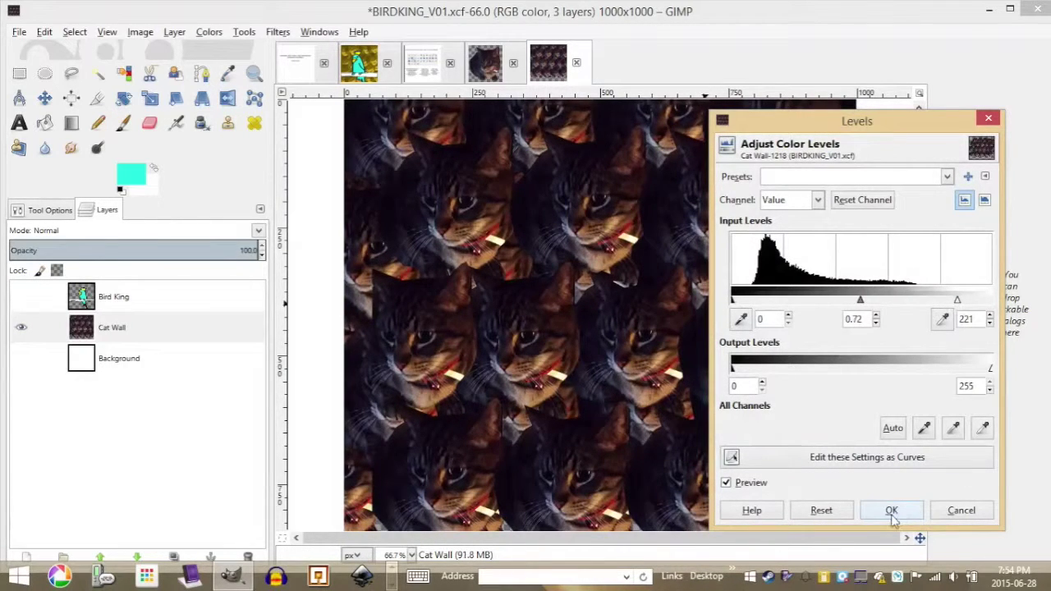
{"action": "left_click", "coordinate": [833, 511]}
{"action": "left_click", "coordinate": [892, 511]}
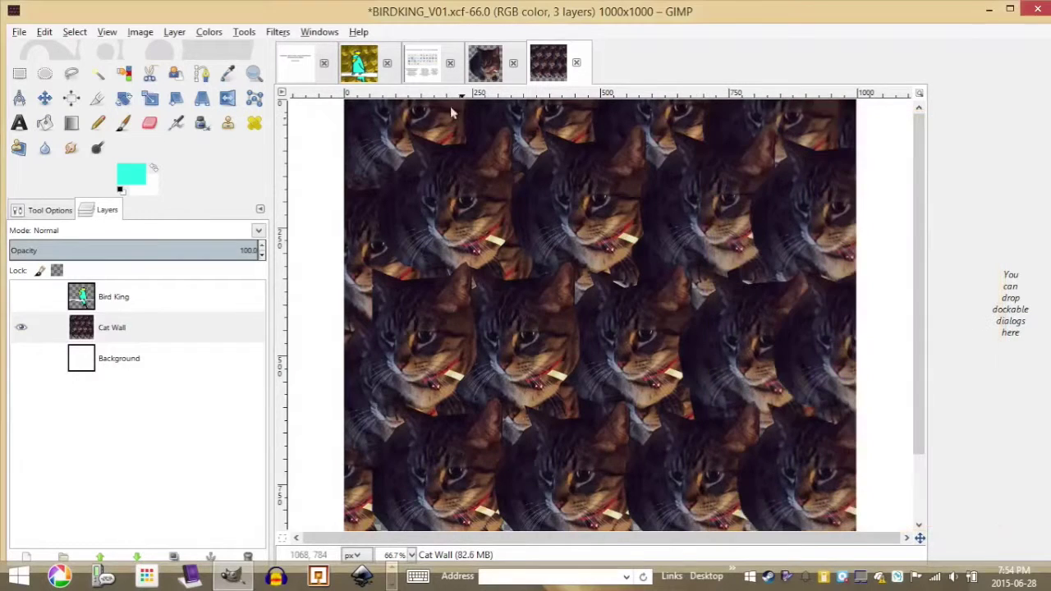
Try shifting the Cat Wall layer's colours with the Hue-Saturation adjustment, and reset its values to 0.
{"action": "left_click", "coordinate": [214, 36]}
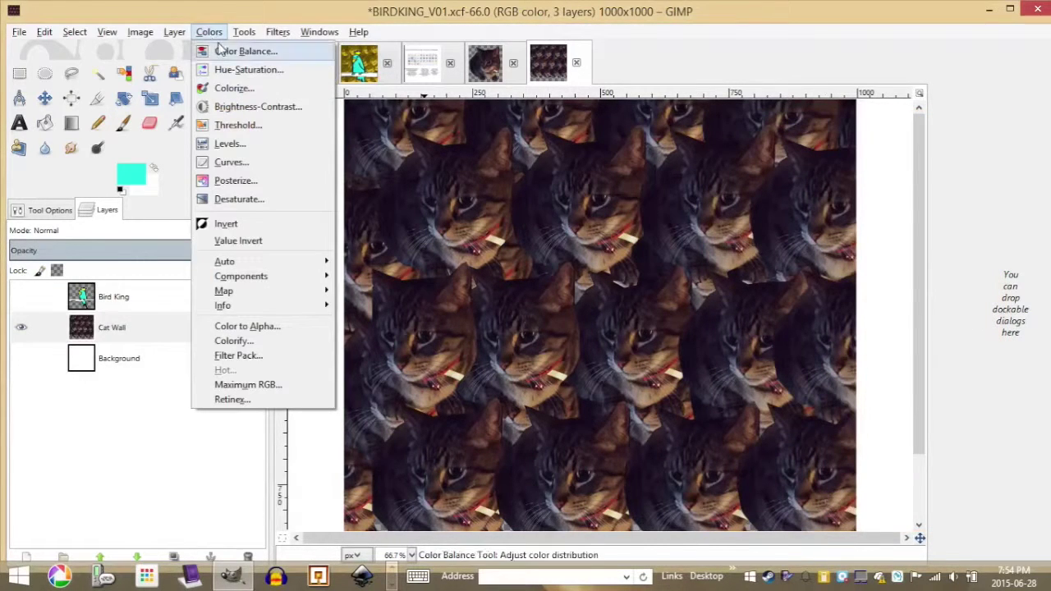
{"action": "left_click", "coordinate": [238, 69]}
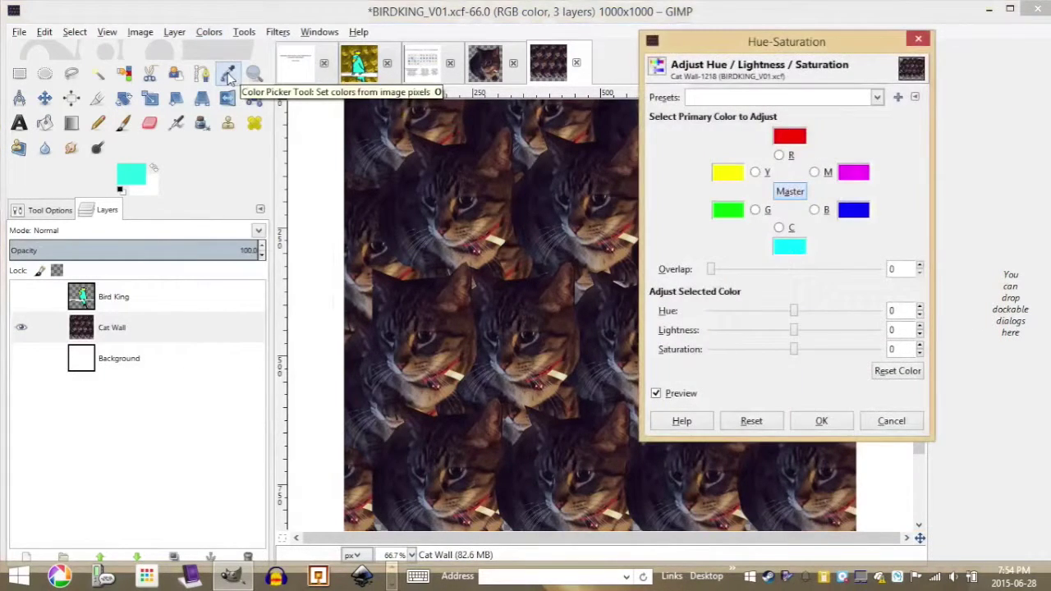
{"action": "left_click_drag", "start_coordinate": [795, 313], "coordinate": [776, 353]}
{"action": "left_click", "coordinate": [751, 420]}
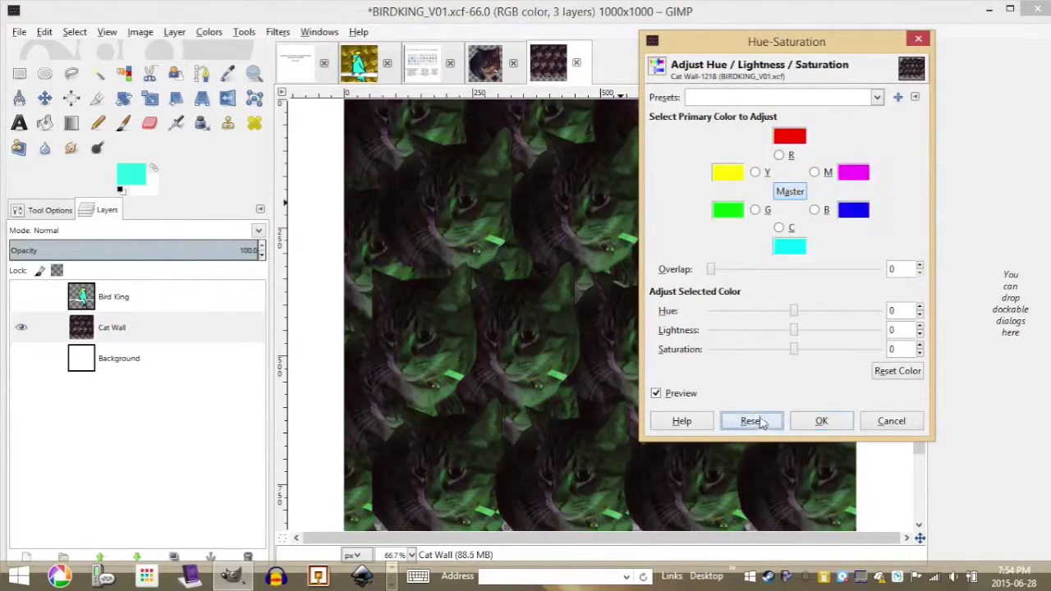
{"action": "left_click", "coordinate": [822, 421]}
Try adjusting the Cat Wall layer with Brightness-Contrast, and reset the adjustment.
{"action": "left_click", "coordinate": [210, 33]}
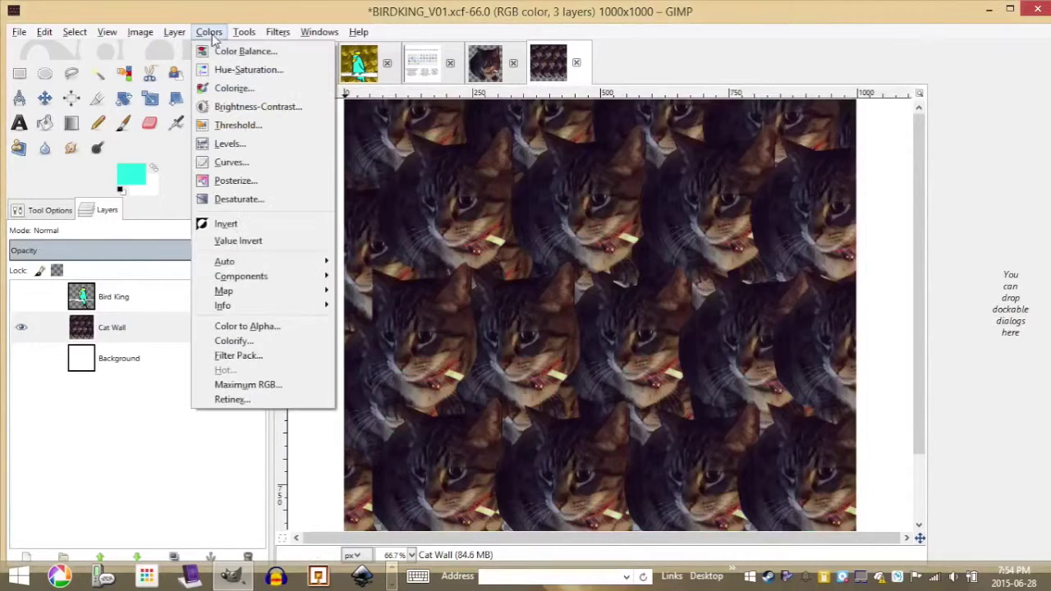
{"action": "left_click", "coordinate": [257, 108]}
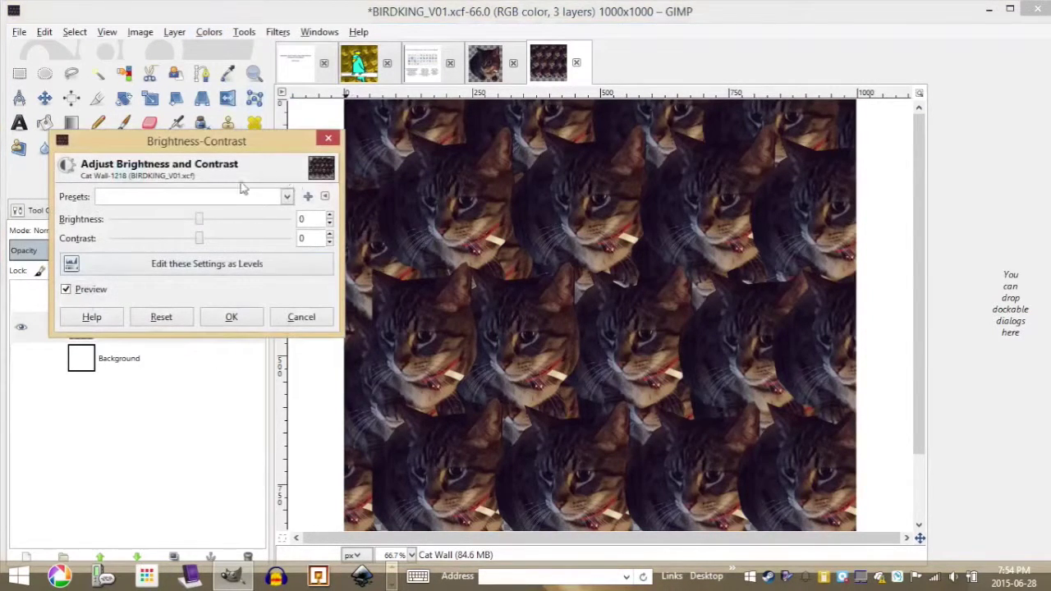
{"action": "mouse_move", "coordinate": [199, 226]}
{"action": "left_mouse_down"}
{"action": "mouse_move", "coordinate": [251, 224]}
{"action": "mouse_move", "coordinate": [157, 219]}
{"action": "mouse_move", "coordinate": [233, 244]}
{"action": "mouse_move", "coordinate": [258, 239]}
{"action": "mouse_move", "coordinate": [196, 239]}
{"action": "left_mouse_up"}
{"action": "left_click", "coordinate": [164, 320]}
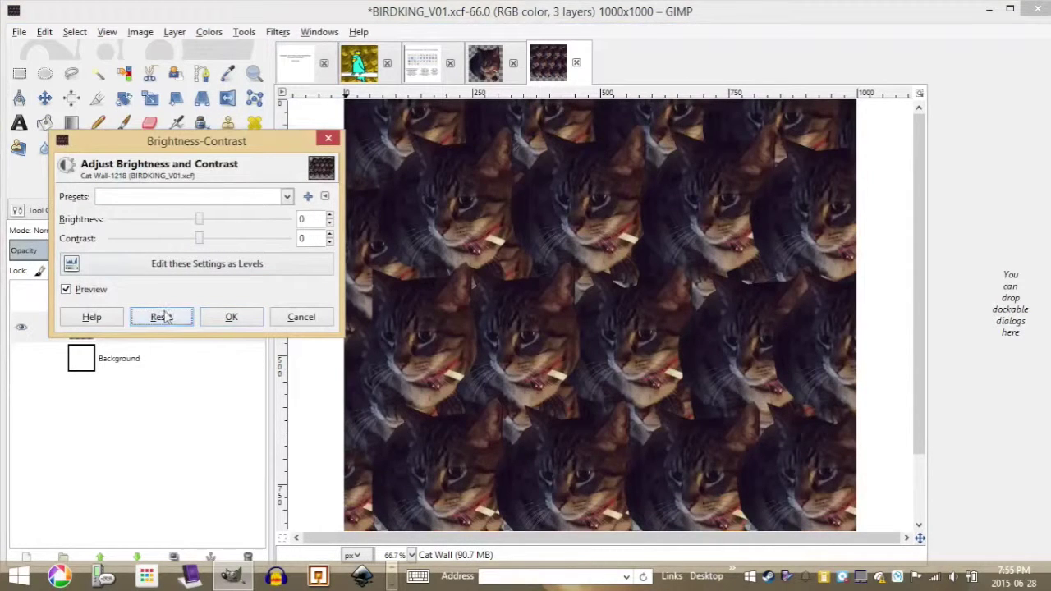
{"action": "left_click", "coordinate": [232, 318]}
{"action": "left_click", "coordinate": [207, 33]}
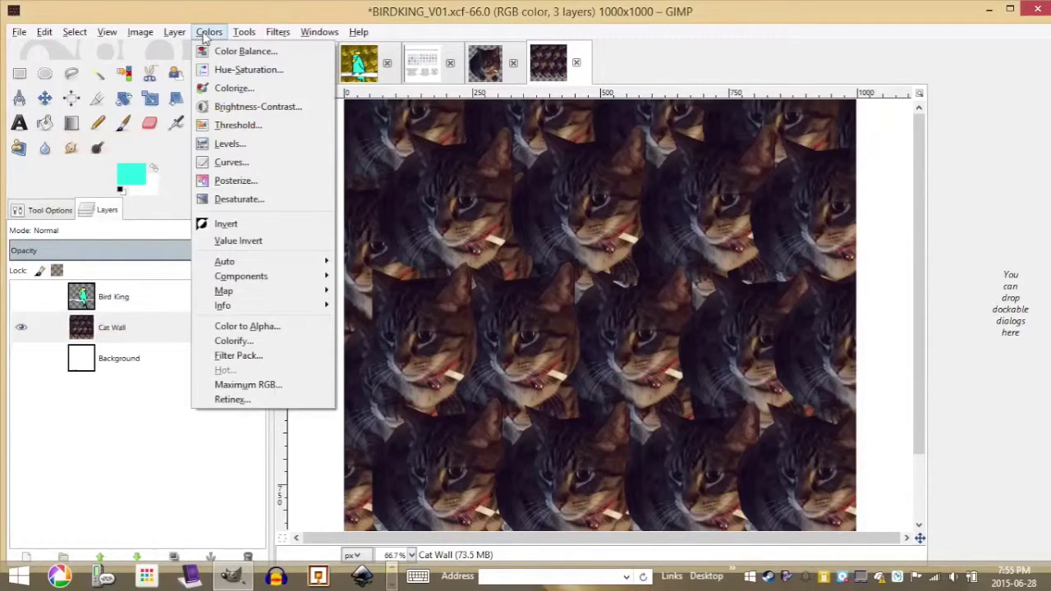
{"action": "left_click", "coordinate": [251, 145]}
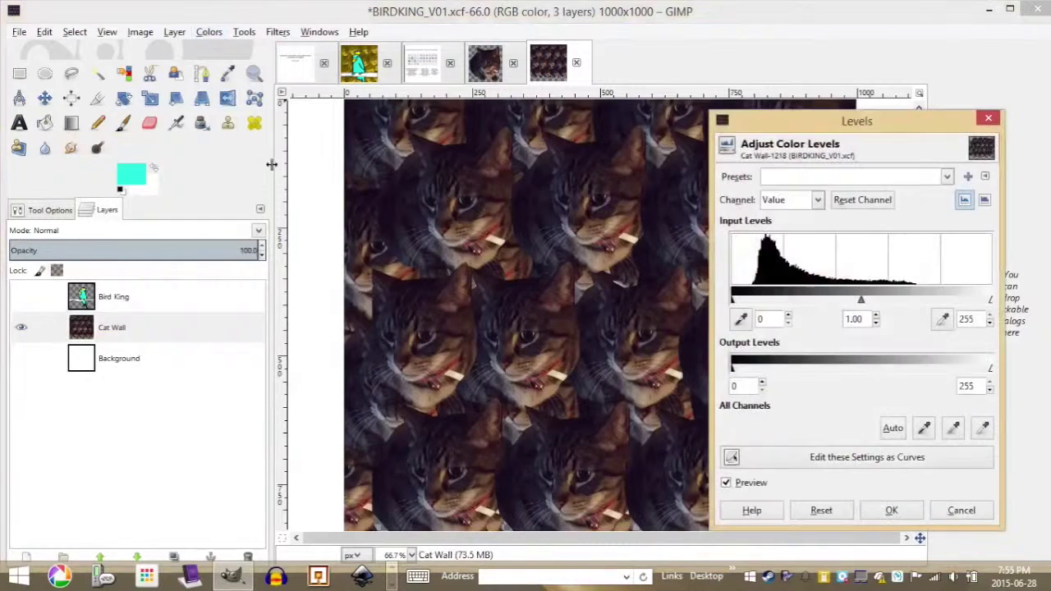
{"action": "left_click", "coordinate": [892, 510]}
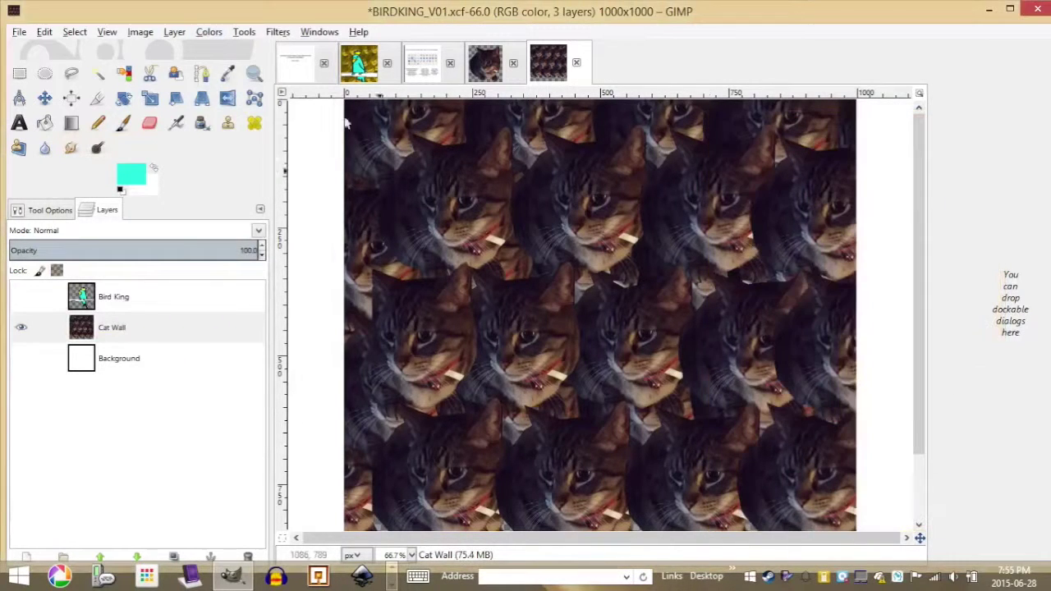
Apply Color Balance to the Cat Wall shadows with red 90, green 60 and blue -92, and show the Bird King layer.
{"action": "left_click", "coordinate": [209, 33]}
{"action": "left_click", "coordinate": [231, 56]}
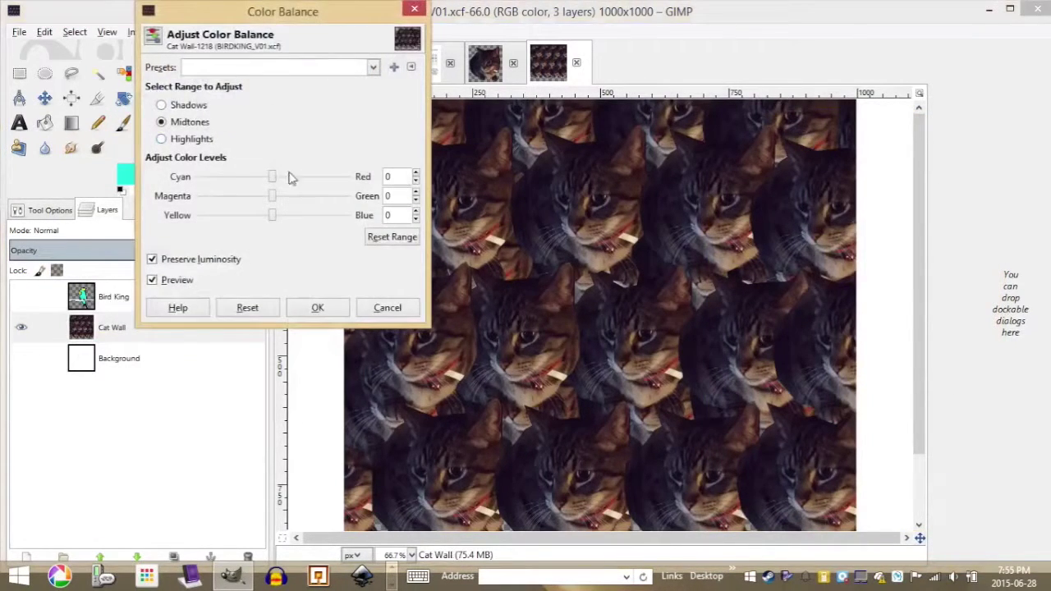
{"action": "left_click", "coordinate": [188, 107]}
{"action": "left_click_drag", "start_coordinate": [273, 178], "coordinate": [335, 186]}
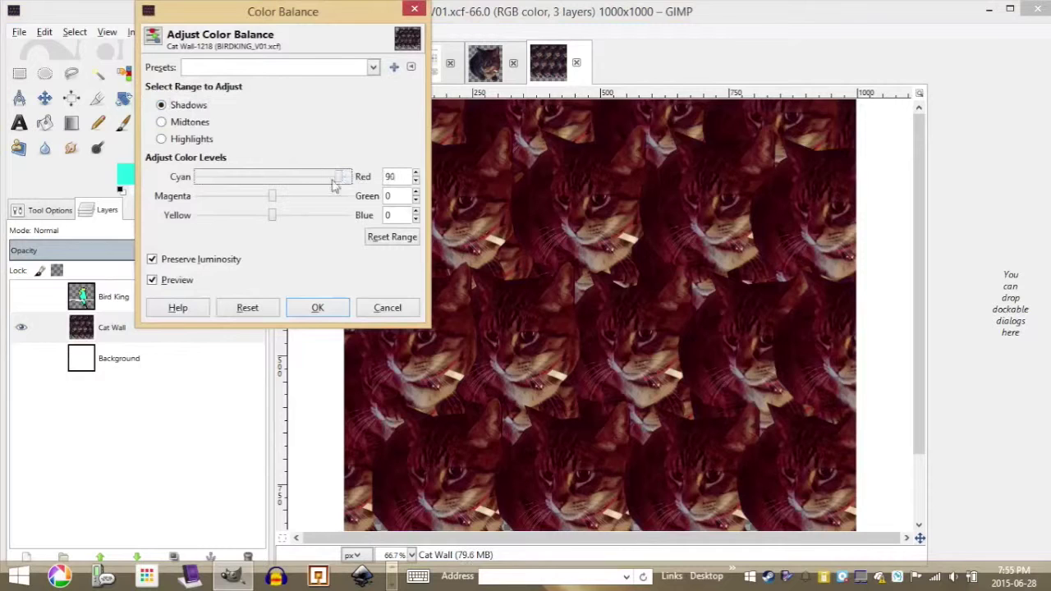
{"action": "left_click_drag", "start_coordinate": [273, 219], "coordinate": [181, 217]}
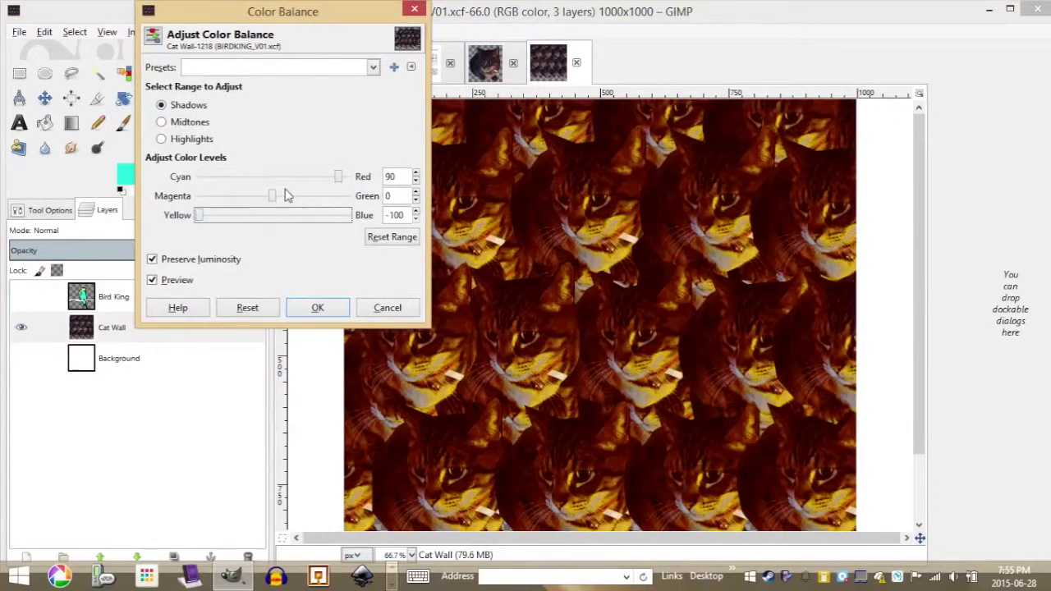
{"action": "left_click_drag", "start_coordinate": [274, 197], "coordinate": [317, 202]}
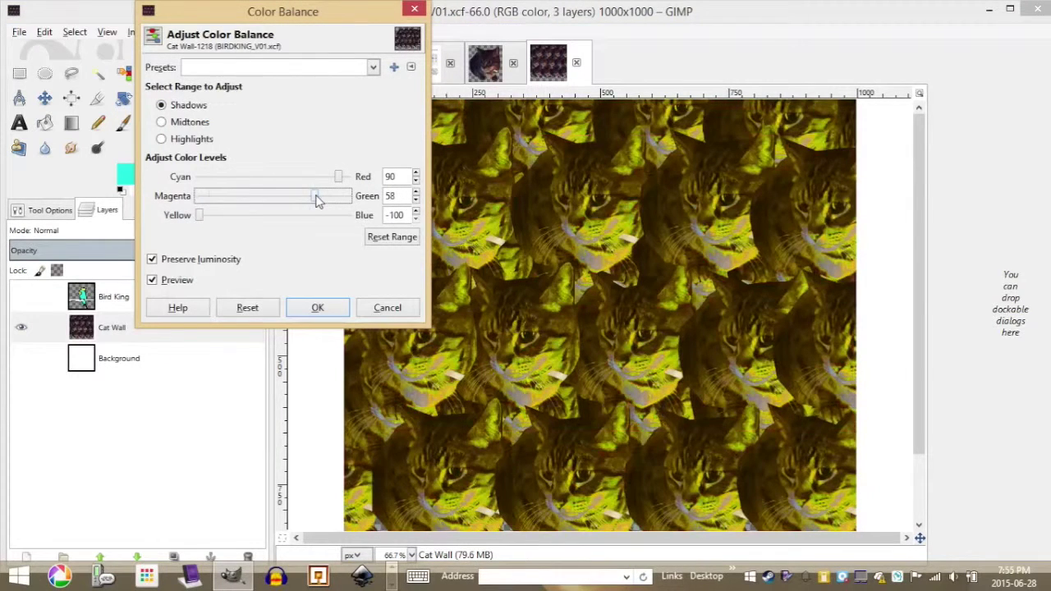
{"action": "left_click_drag", "start_coordinate": [207, 221], "coordinate": [212, 224]}
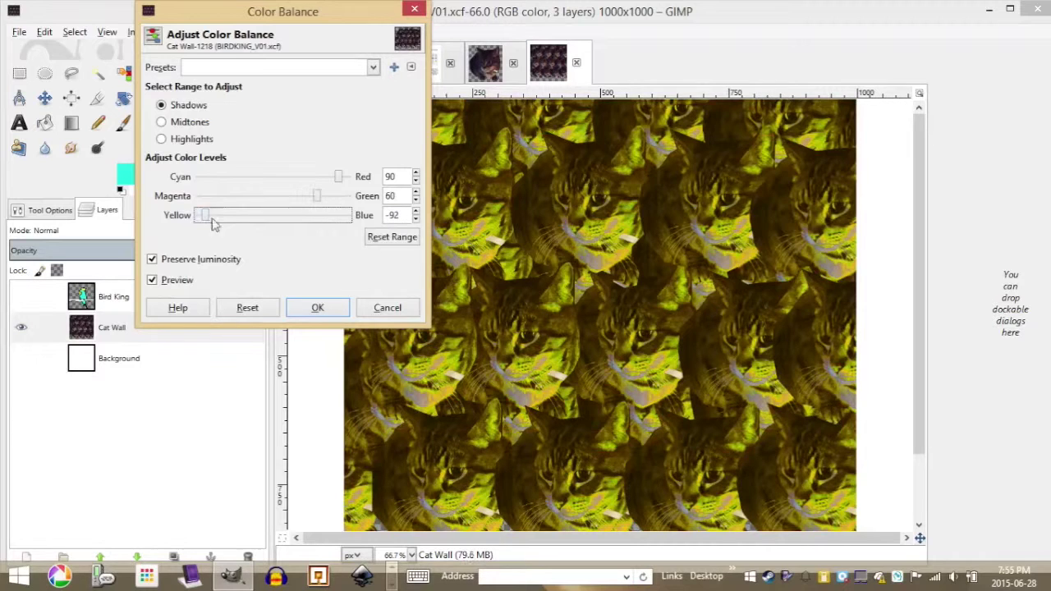
{"action": "left_click", "coordinate": [317, 306]}
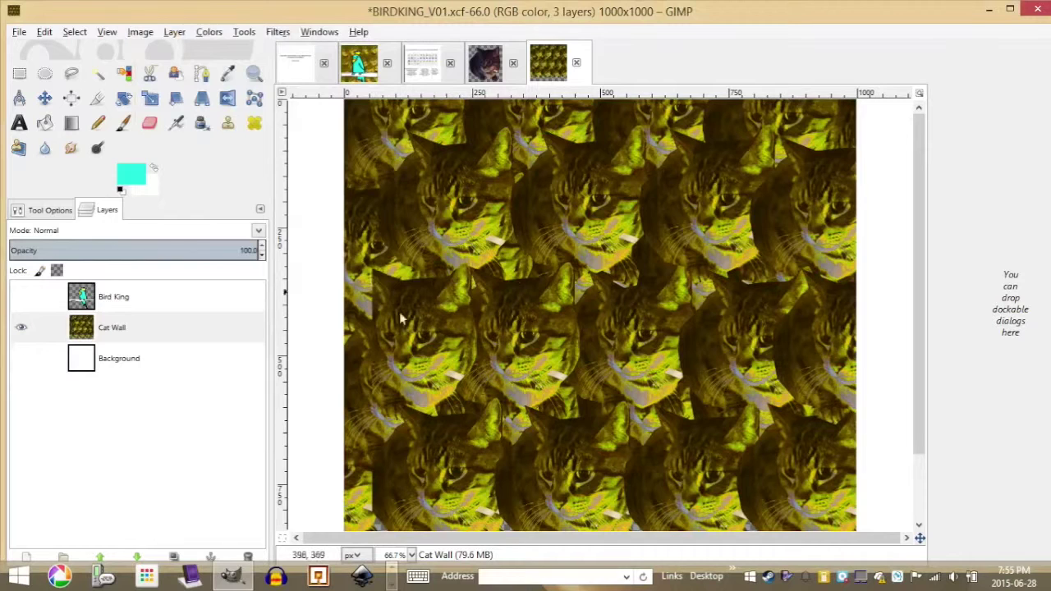
{"action": "left_click", "coordinate": [20, 298]}
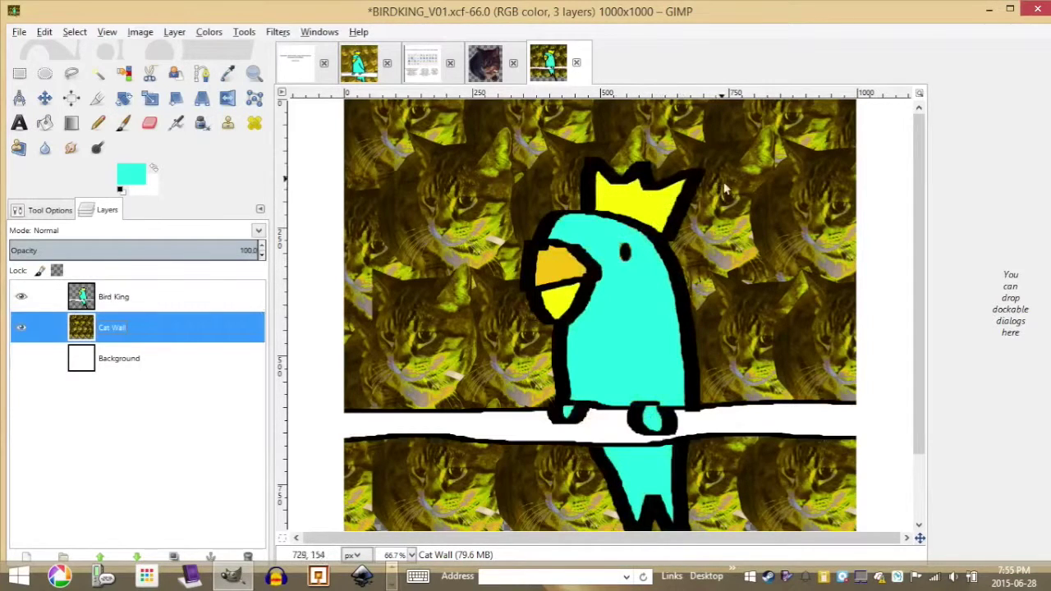
Save the image as GIMP-03-BIRDKING V01.xcf in the LESSON03_BirdKing in CatTown folder.
{"action": "left_click", "coordinate": [18, 33]}
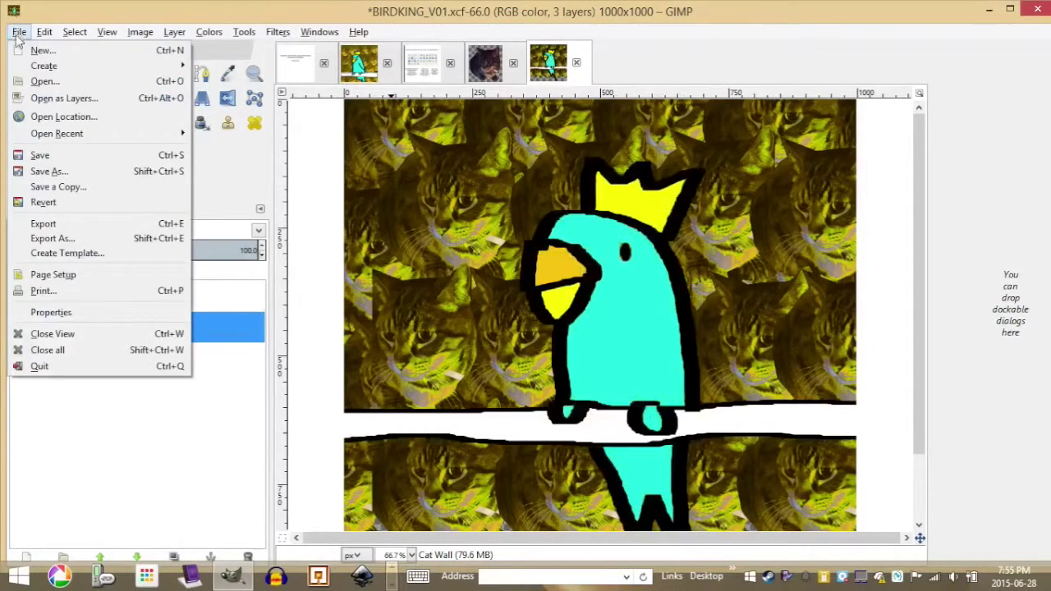
{"action": "left_click", "coordinate": [123, 173]}
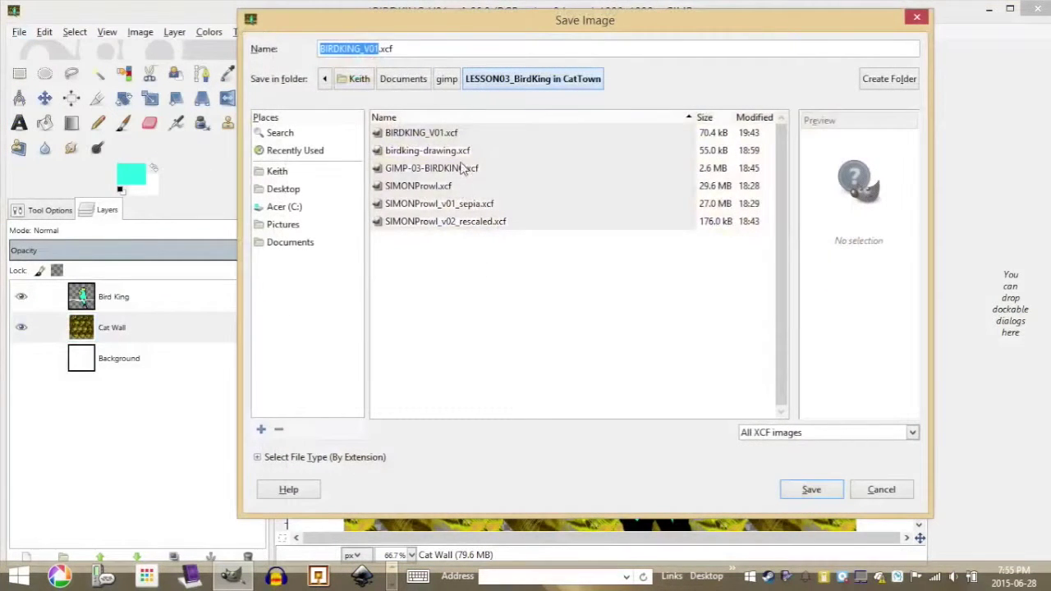
{"action": "left_click", "coordinate": [463, 167]}
{"action": "left_click", "coordinate": [400, 48]}
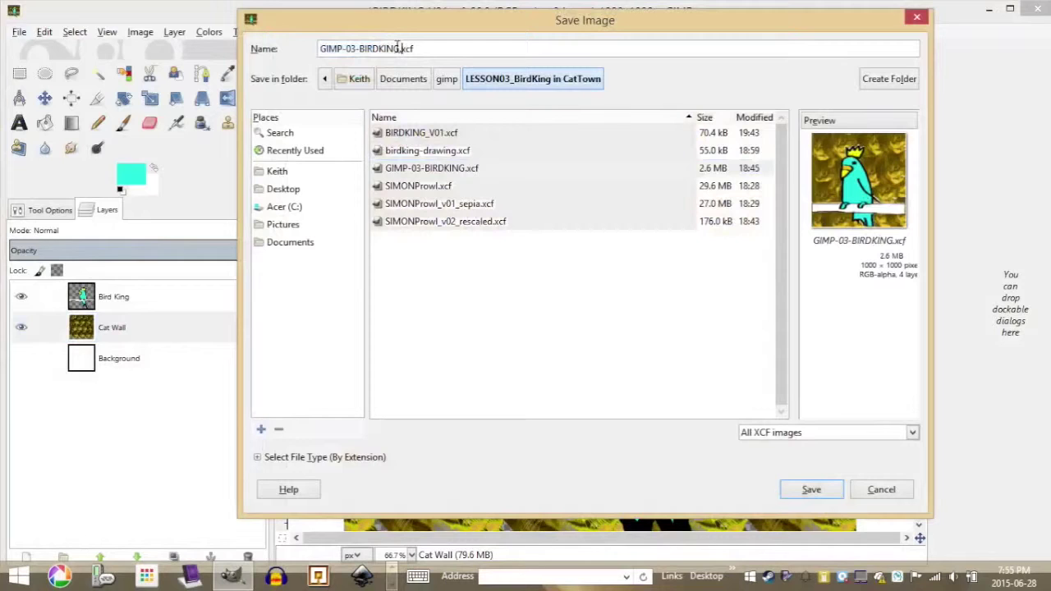
{"action": "type", "text": "V01"}
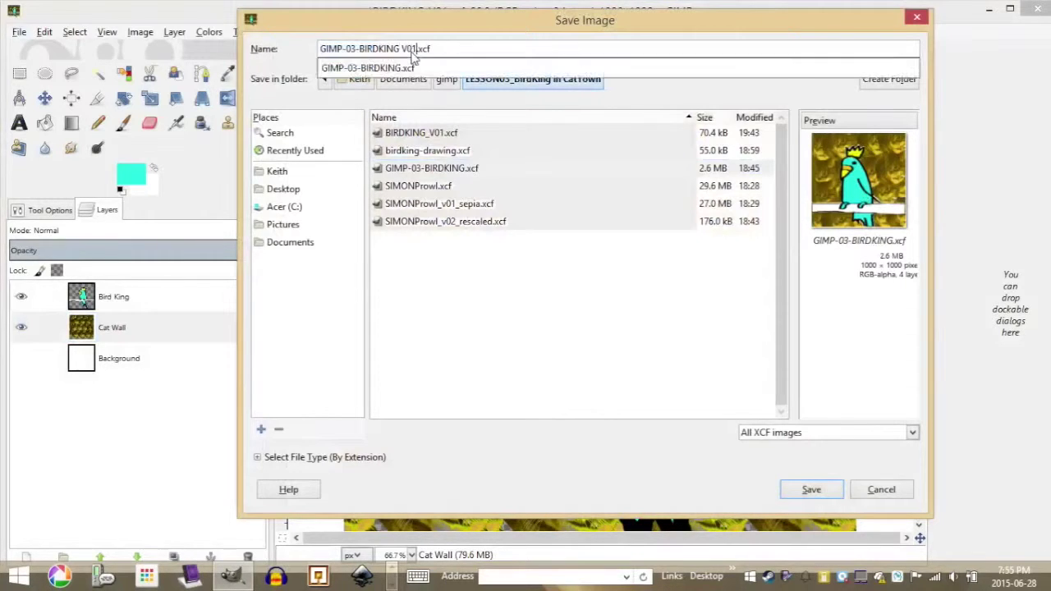
{"action": "left_click", "coordinate": [803, 498]}
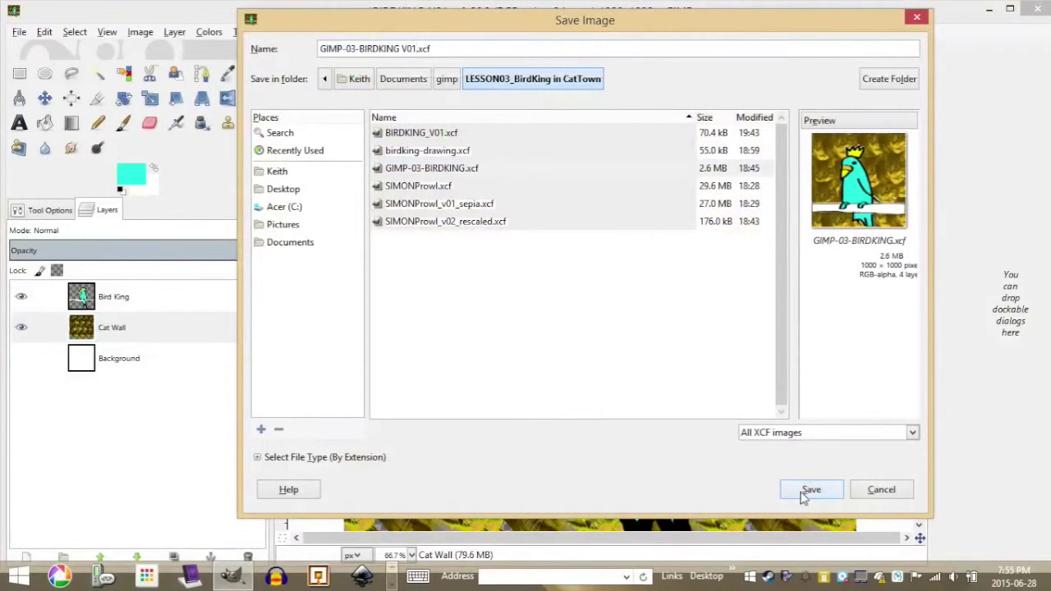
{"action": "left_click", "coordinate": [812, 491]}
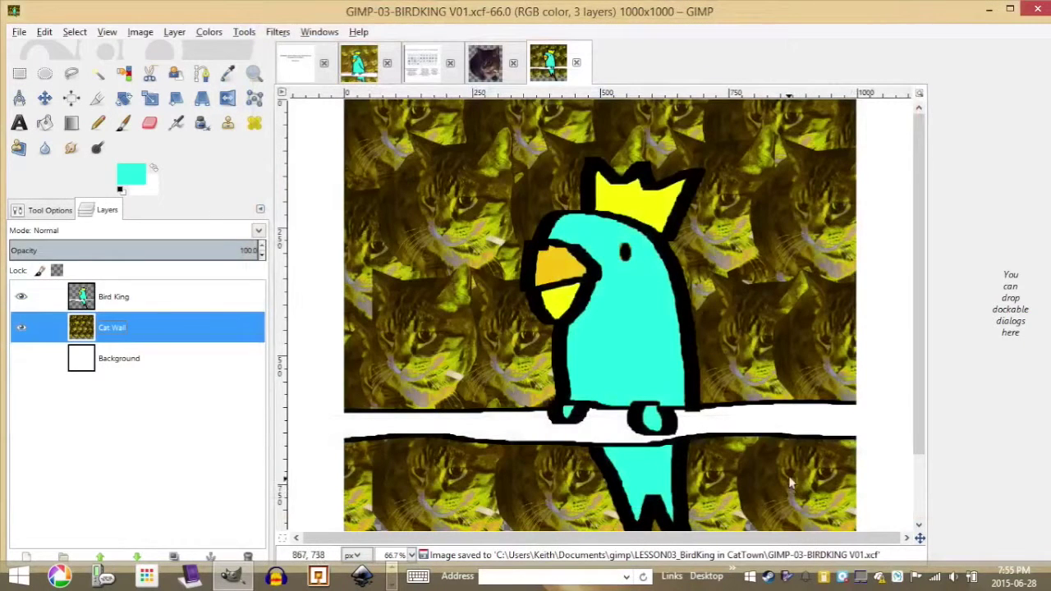
Export the Bird King image as a JPEG.
{"action": "left_click", "coordinate": [22, 32]}
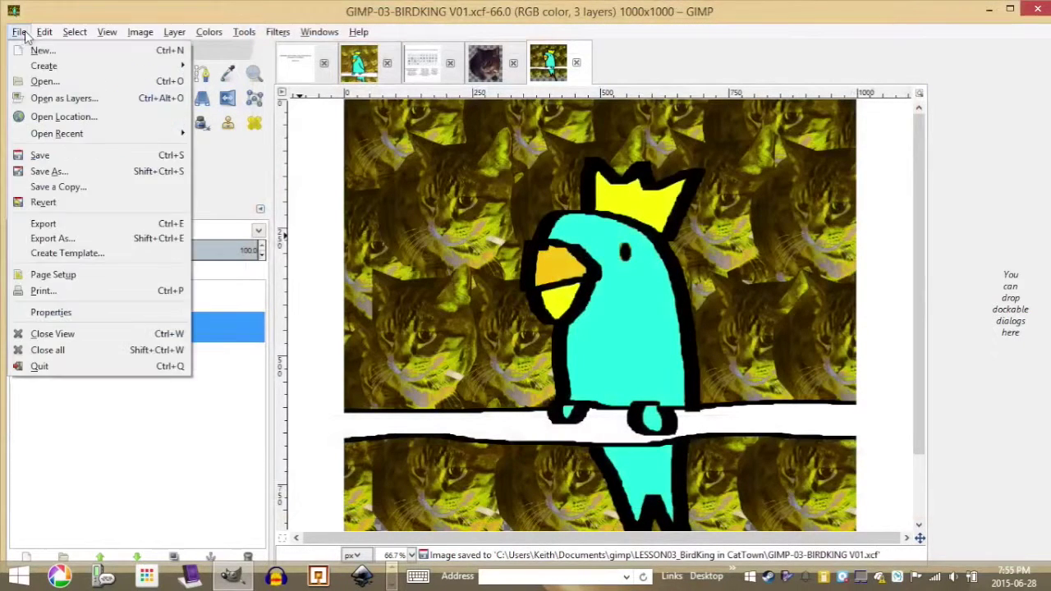
{"action": "left_click", "coordinate": [98, 236]}
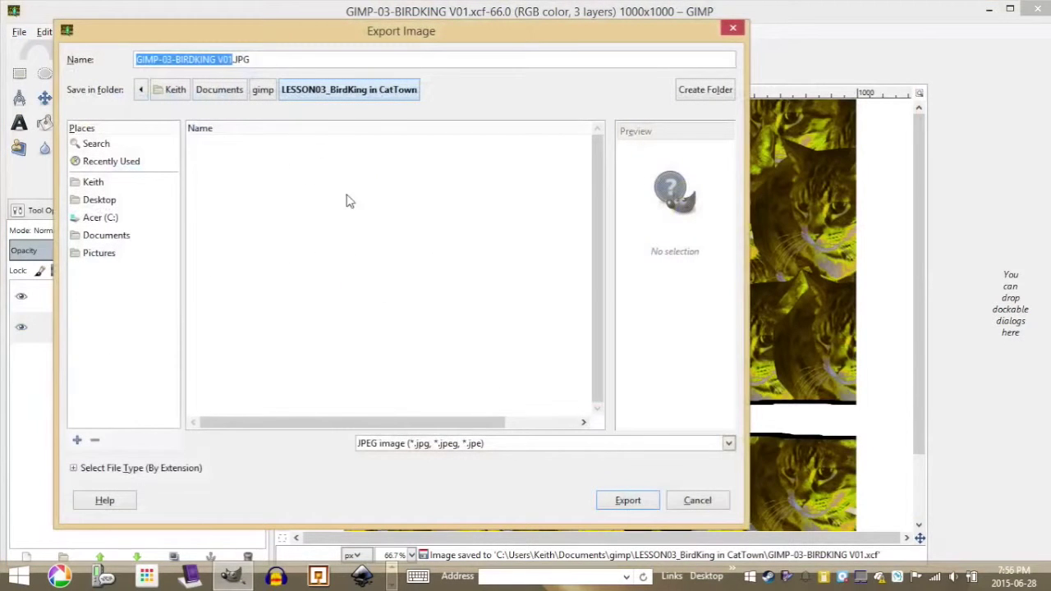